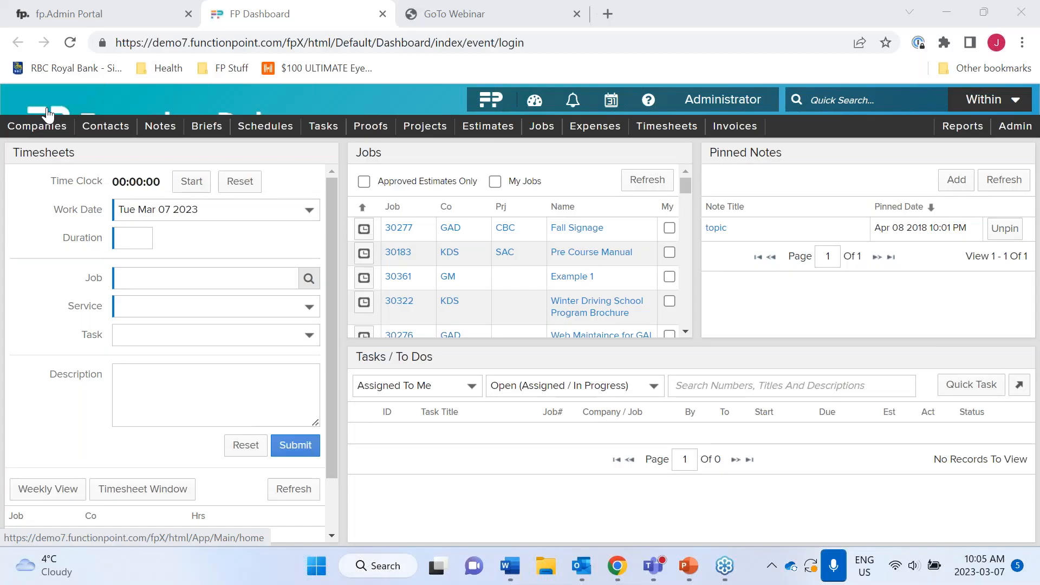
- Open the Find Company search form from the Companies menu
{"action": "mouse_move", "coordinate": [47, 139]}
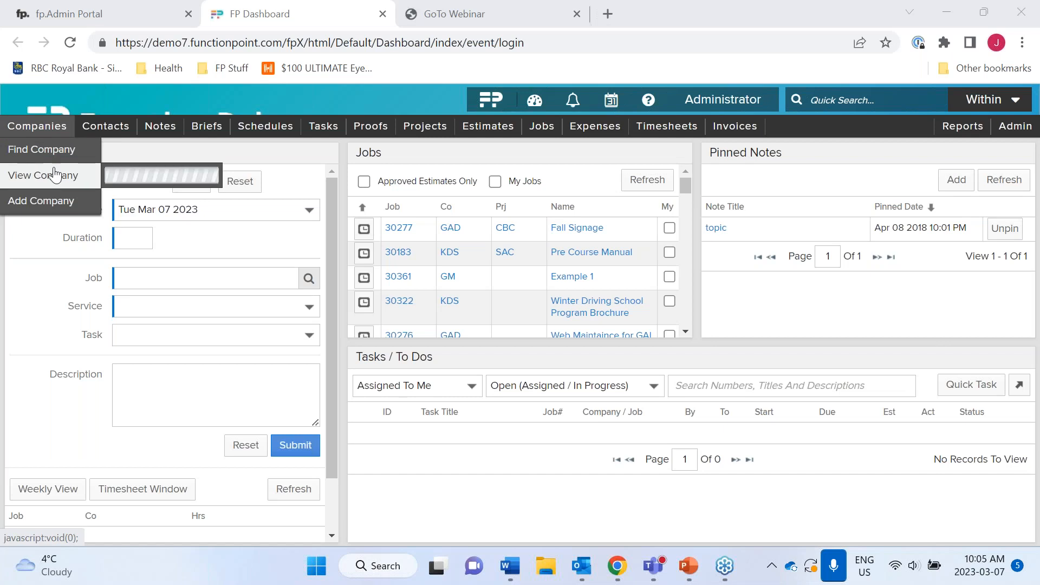
{"action": "mouse_move", "coordinate": [55, 176]}
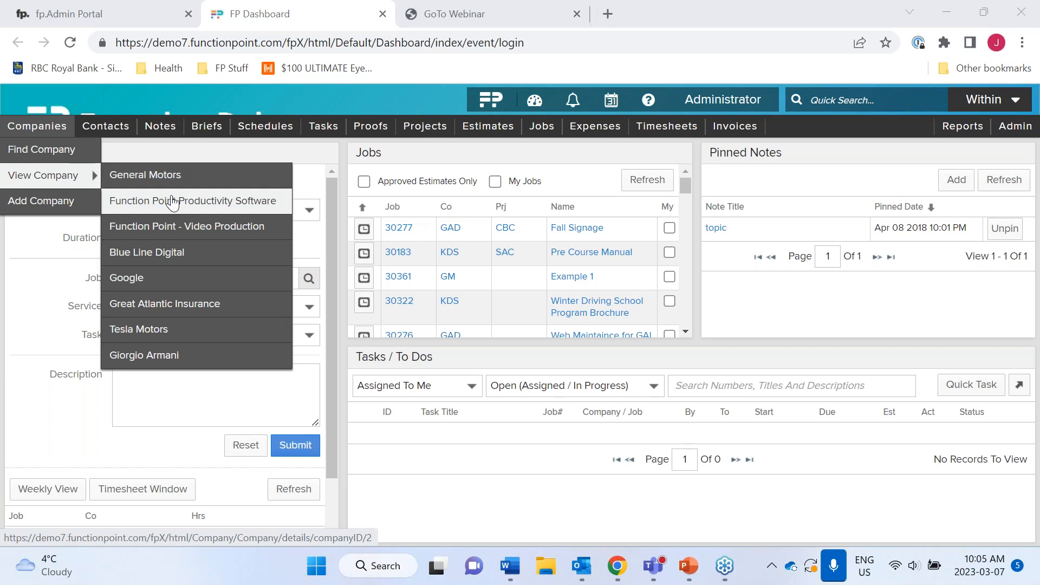
{"action": "left_click", "coordinate": [42, 153]}
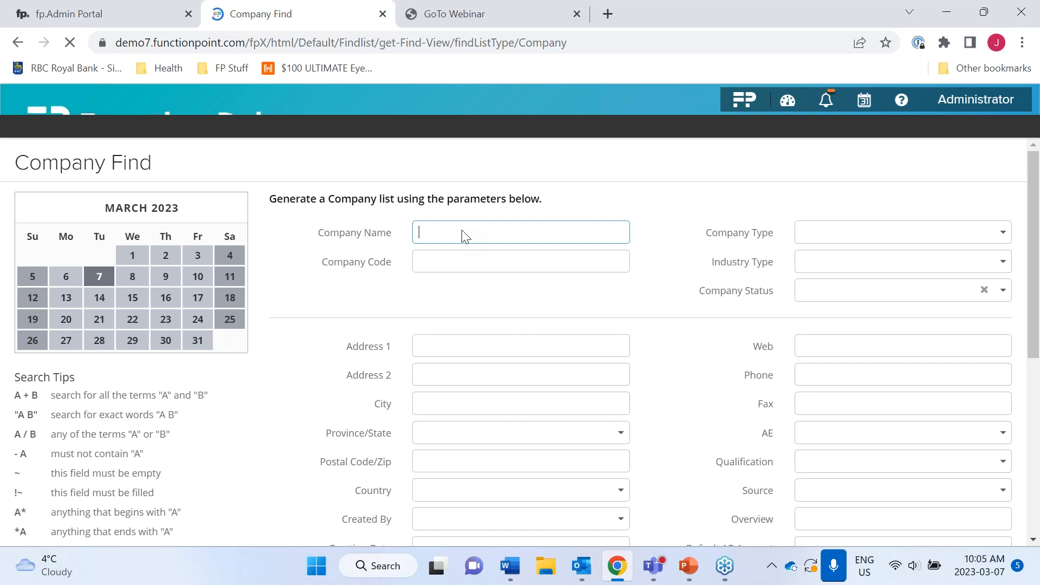
- Search company names for 'func' and open the Function Point Productivity Software record
{"action": "type", "text": "func"}
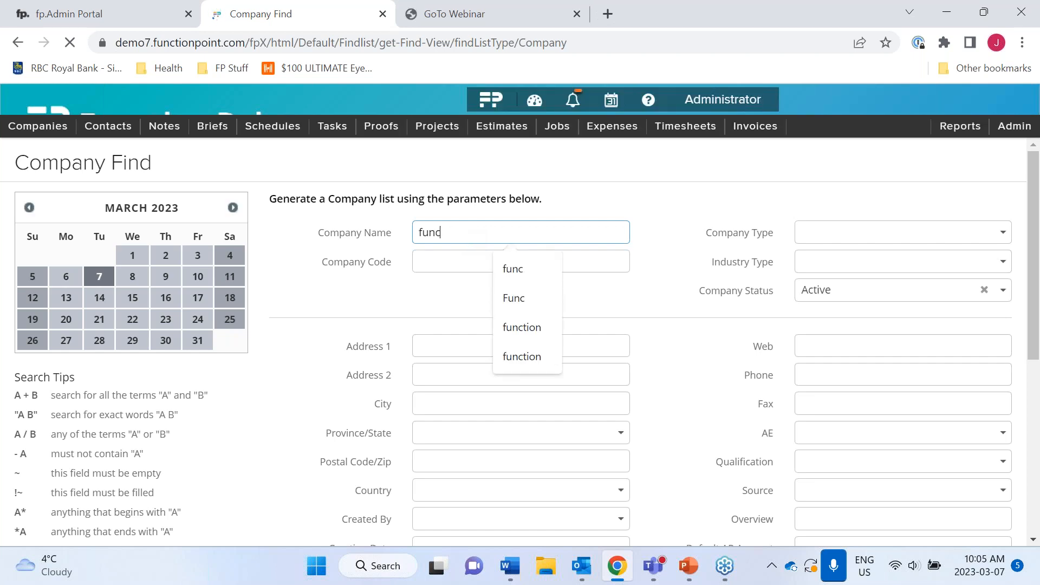
{"action": "scroll", "coordinate": [514, 341], "scroll_direction": "down", "scroll_amount": 5}
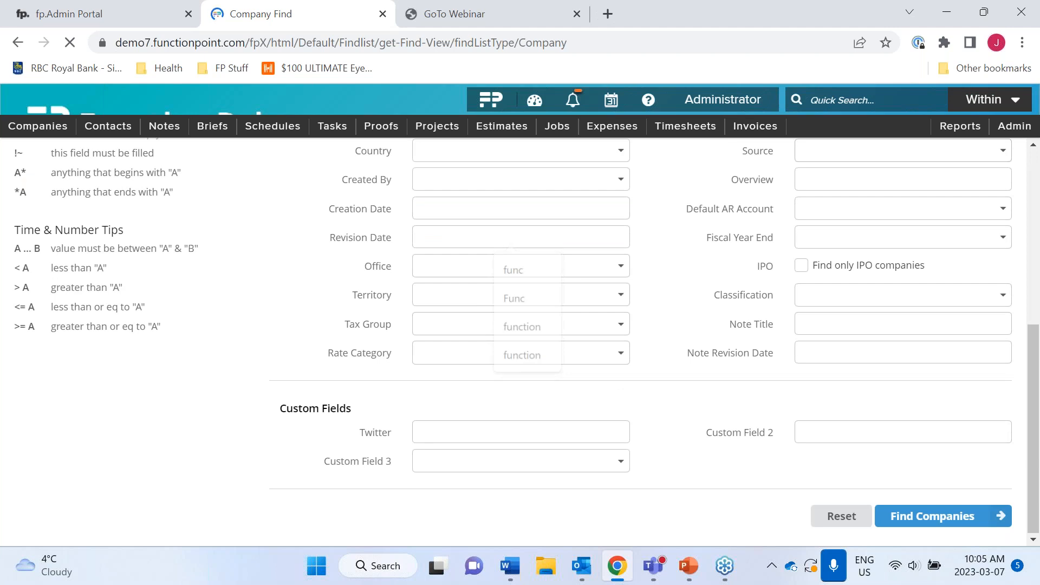
{"action": "left_click", "coordinate": [921, 520]}
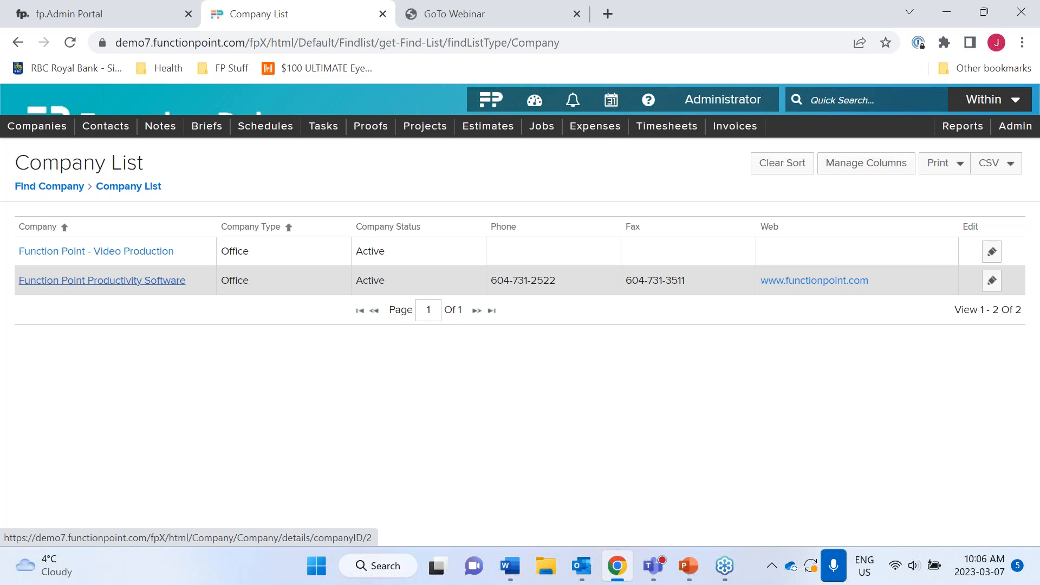
{"action": "left_click", "coordinate": [102, 280]}
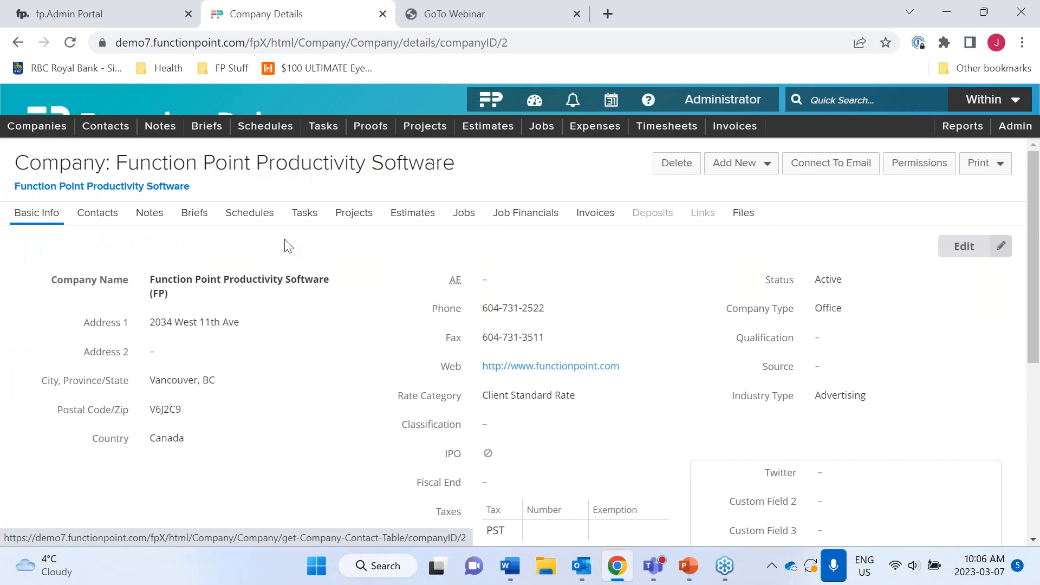
- Start a new contact for the company and enter the person's first and last name
{"action": "left_click", "coordinate": [750, 169]}
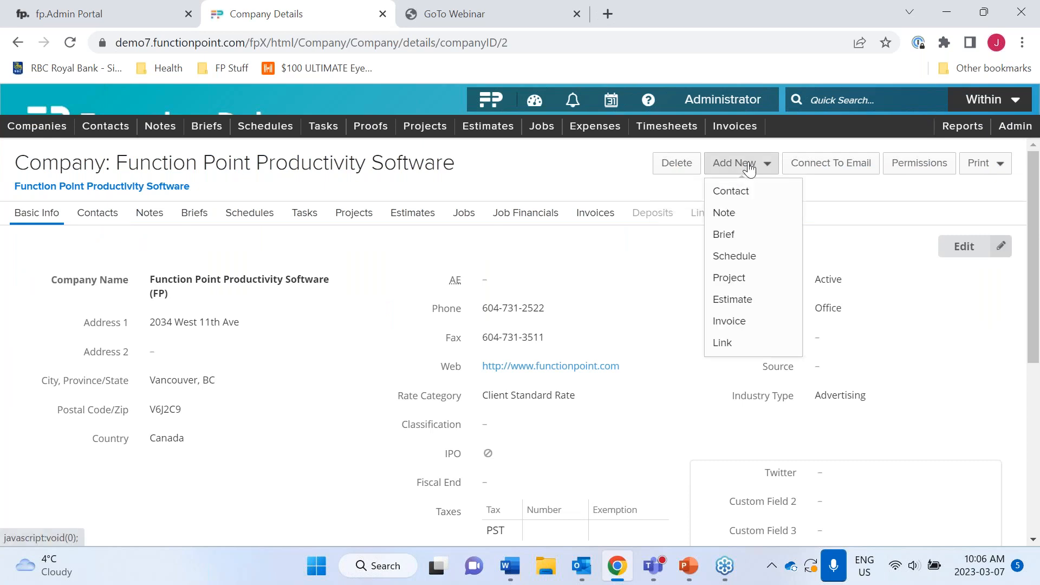
{"action": "left_click", "coordinate": [749, 194]}
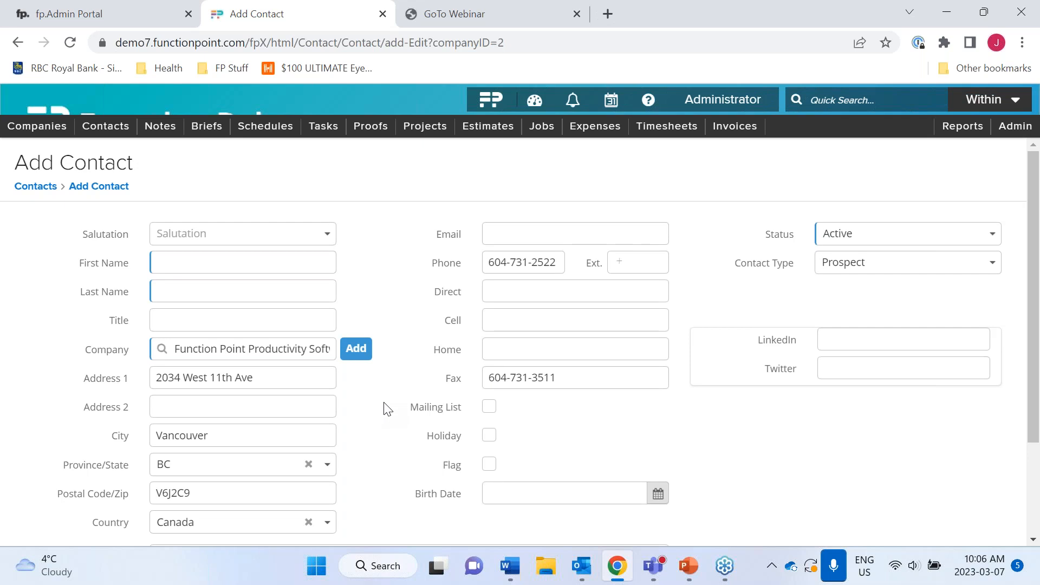
{"action": "left_click", "coordinate": [260, 263]}
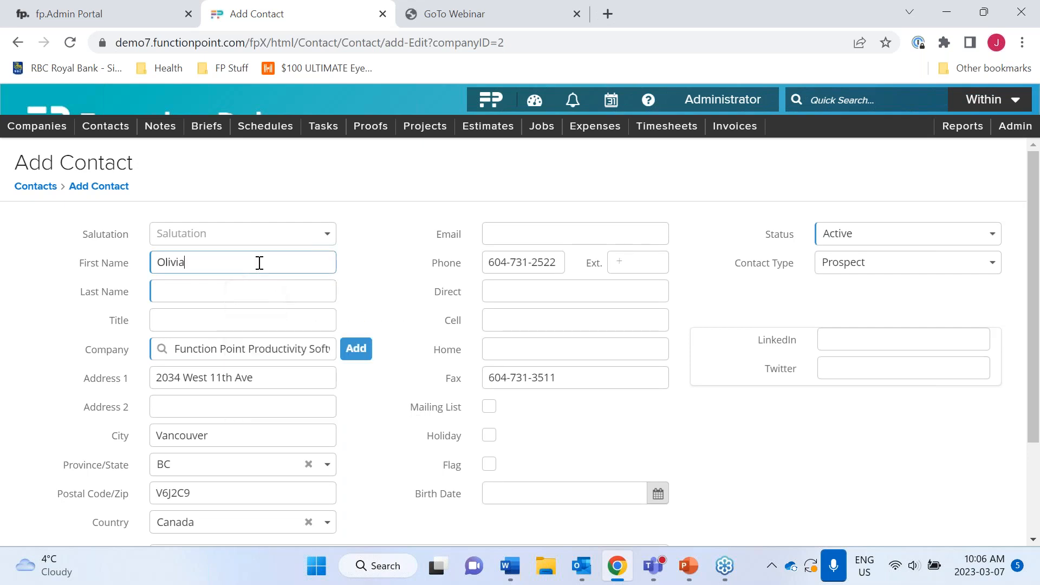
{"action": "left_click", "coordinate": [238, 294]}
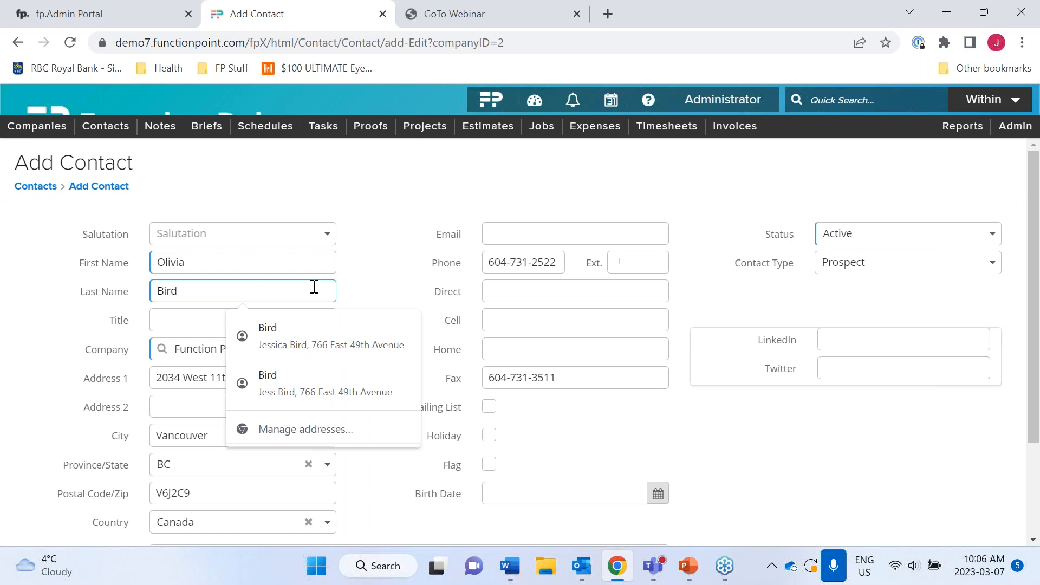
- Autofill the contact's e-mail, phone and address, and set Contact Type to Staff
{"action": "left_click", "coordinate": [540, 242]}
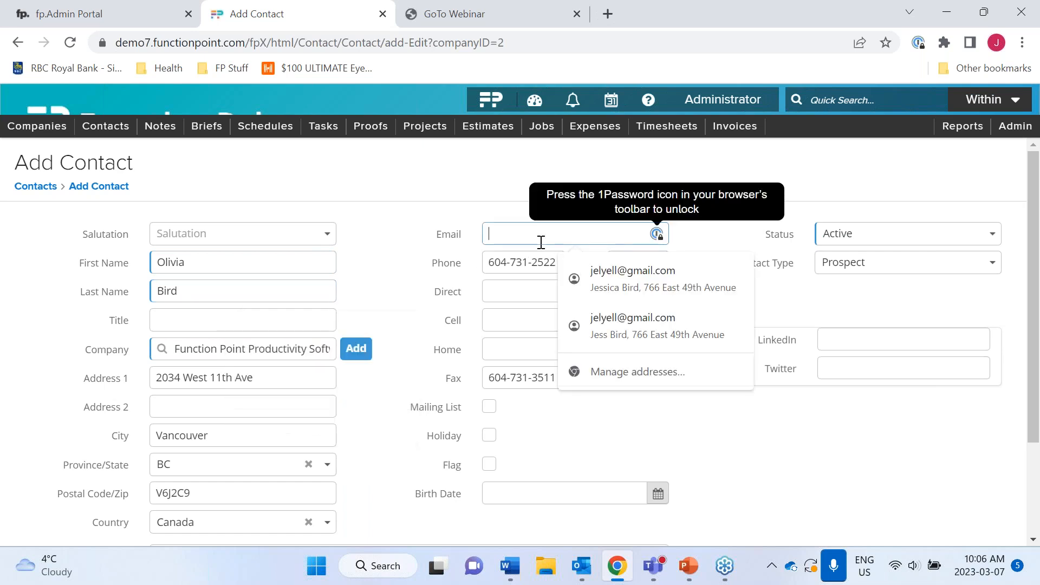
{"action": "left_click", "coordinate": [596, 273]}
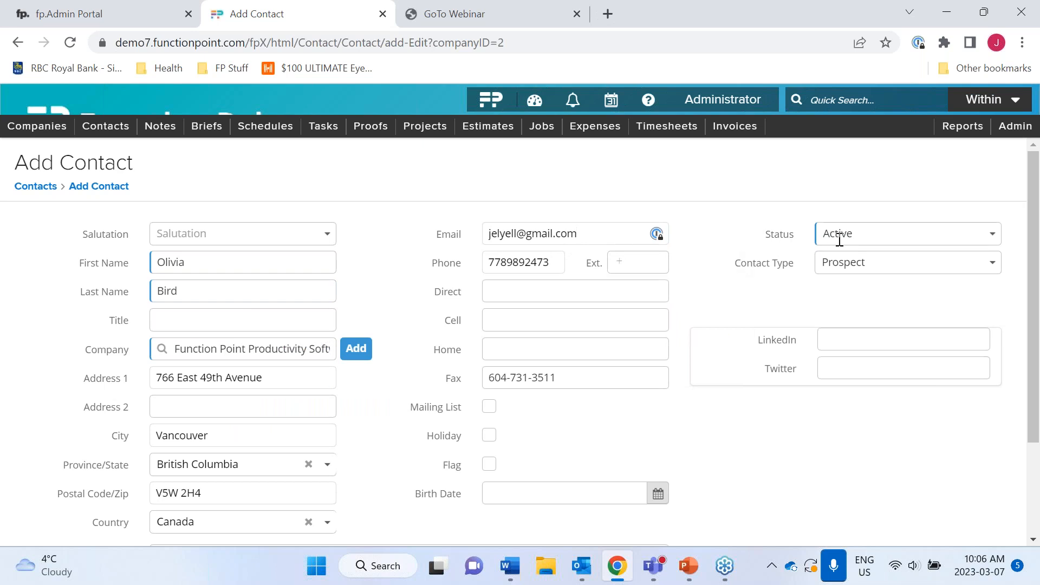
{"action": "left_click", "coordinate": [994, 265]}
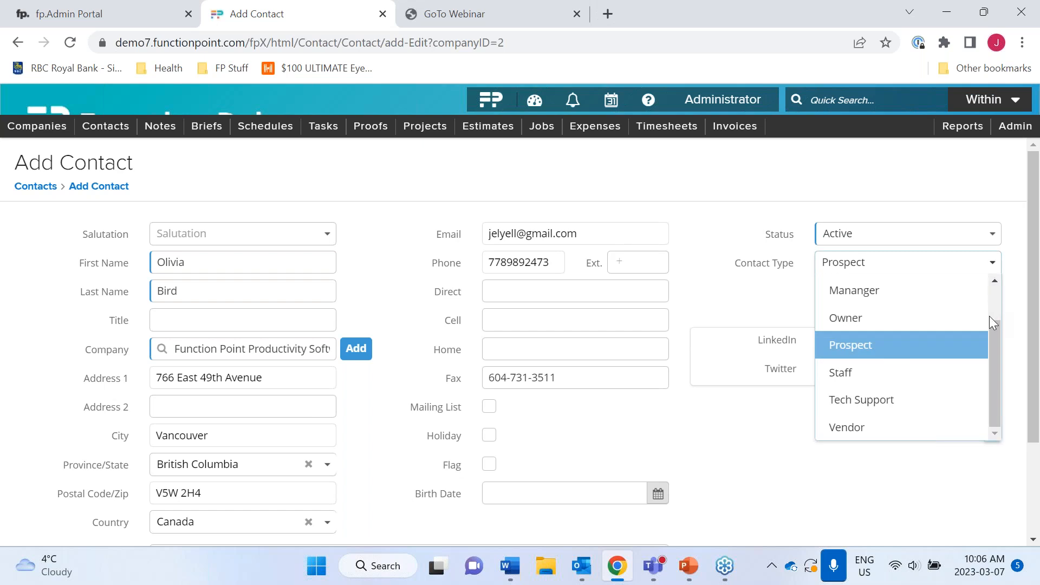
{"action": "left_click", "coordinate": [964, 380]}
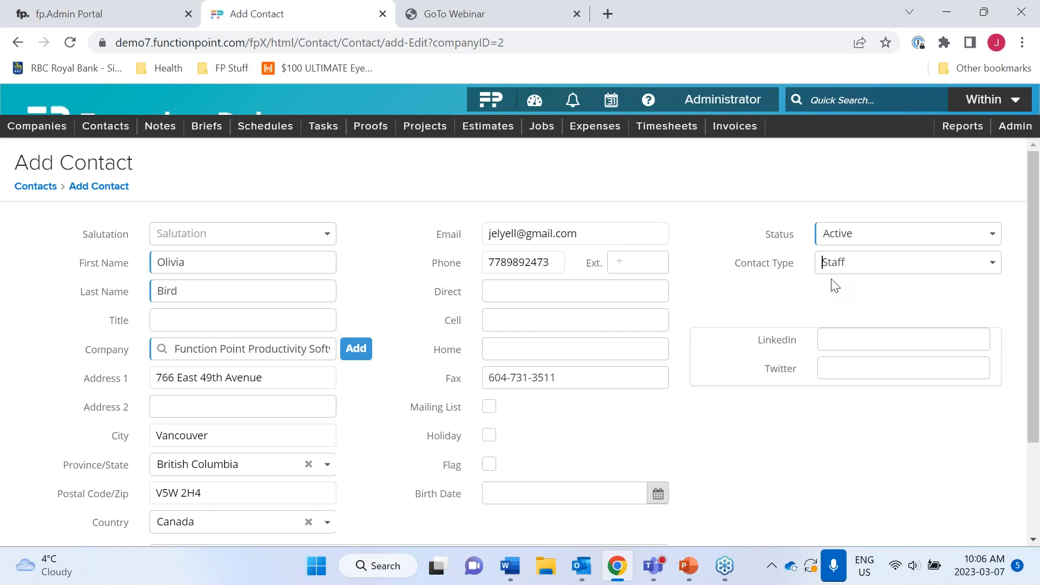
{"action": "scroll", "coordinate": [832, 285], "scroll_direction": "down", "scroll_amount": 3}
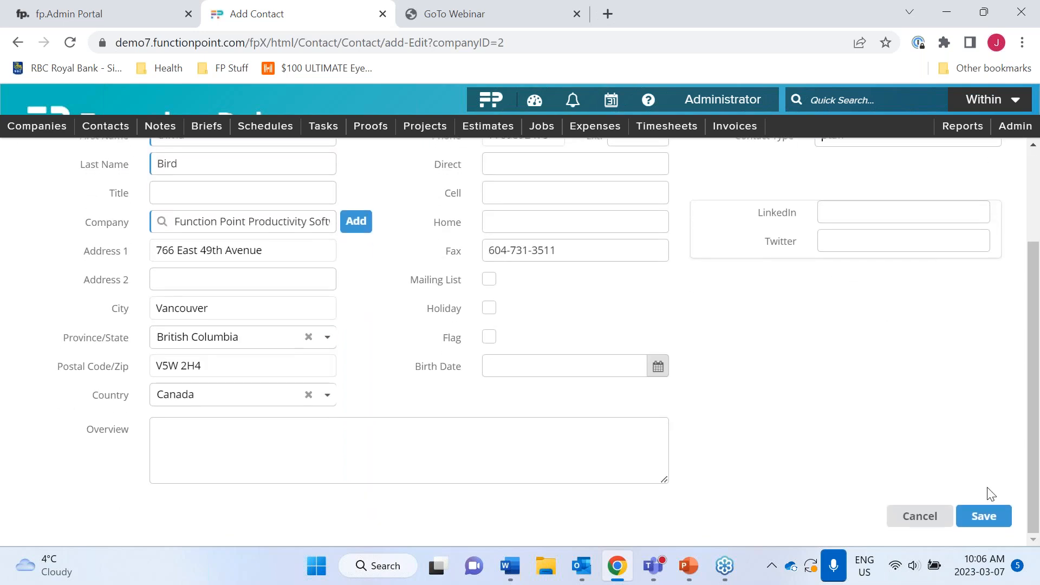
- Save the new Staff contact and view its Contact Details page
{"action": "left_click", "coordinate": [984, 516]}
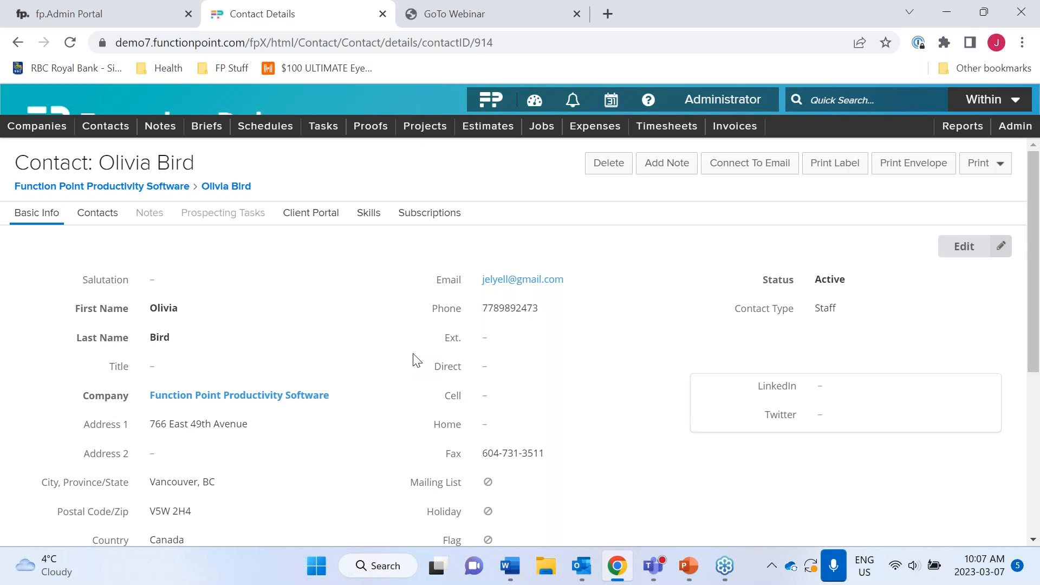
{"action": "mouse_move", "coordinate": [1005, 132]}
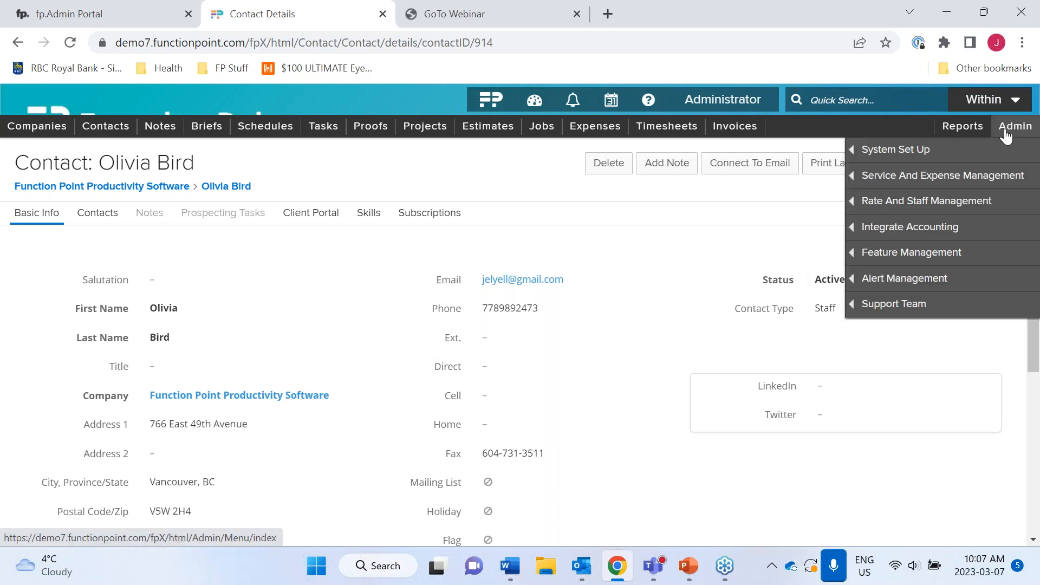
- Go from Admin to the Staff, Staff Rates and Permissions list
{"action": "left_click", "coordinate": [1005, 131]}
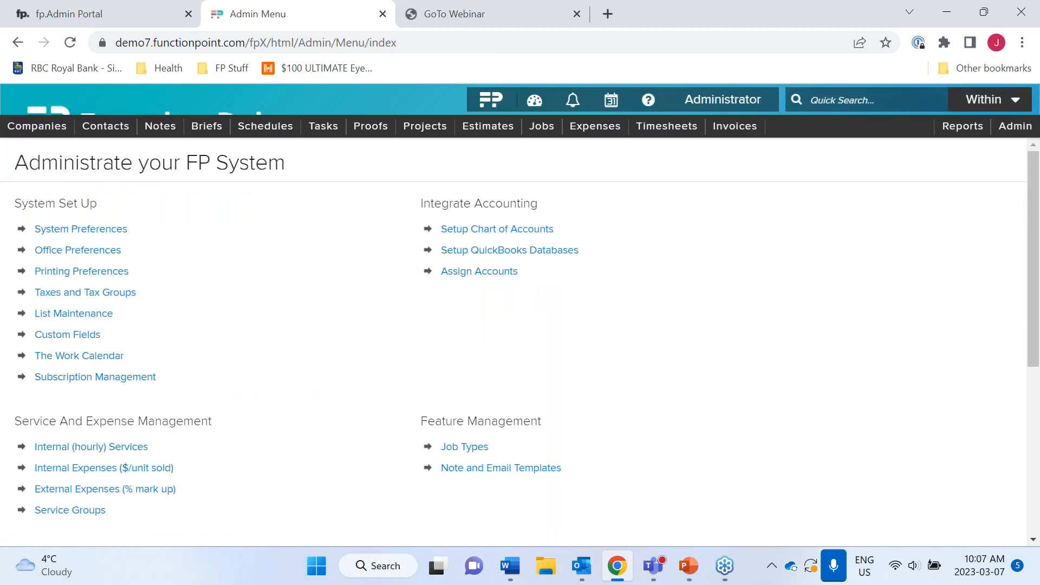
{"action": "mouse_move", "coordinate": [1008, 133]}
{"action": "mouse_move", "coordinate": [862, 202]}
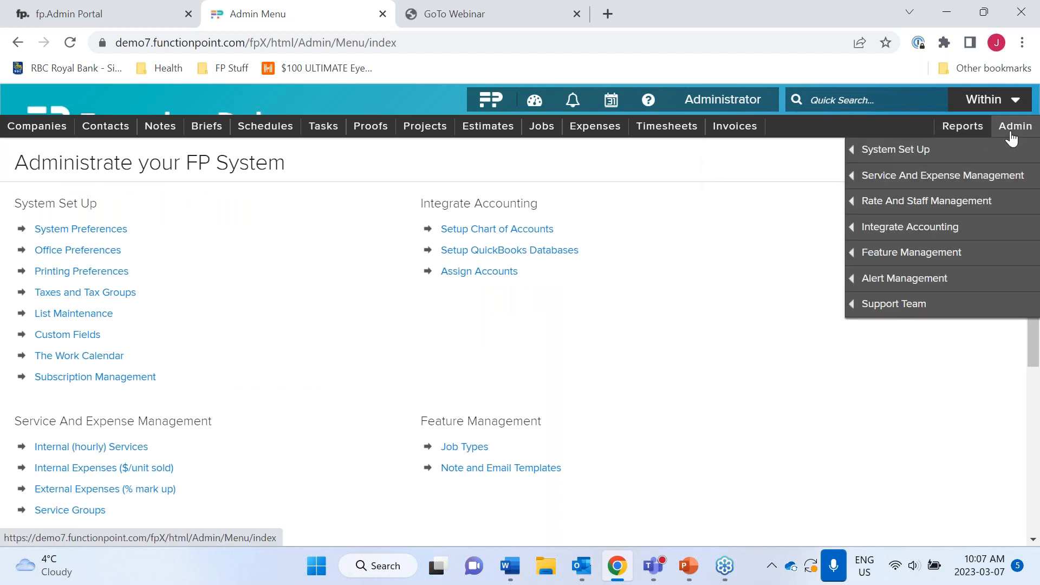
{"action": "scroll", "coordinate": [655, 305], "scroll_direction": "down", "scroll_amount": 3}
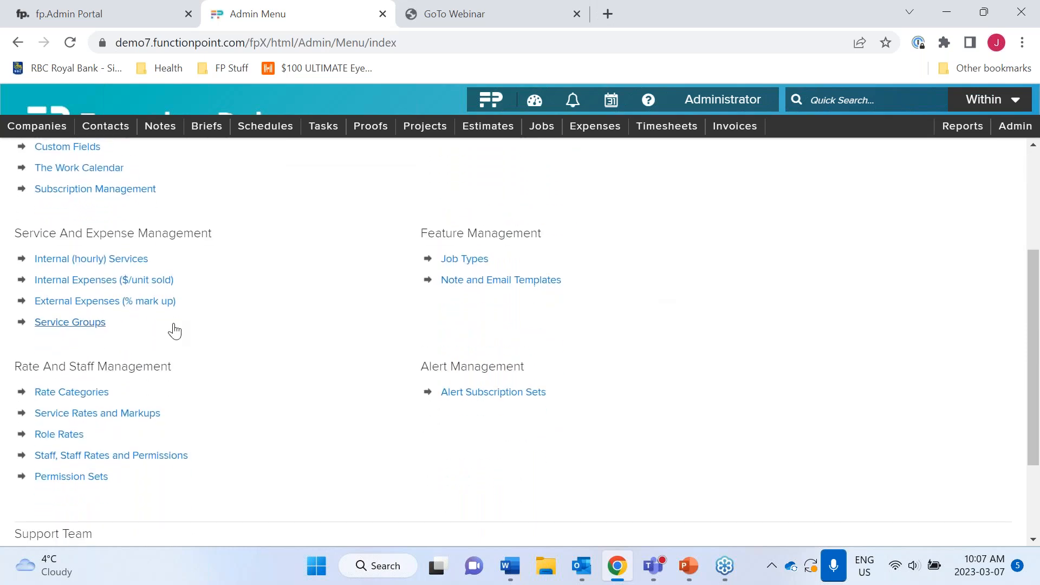
{"action": "left_click", "coordinate": [173, 459]}
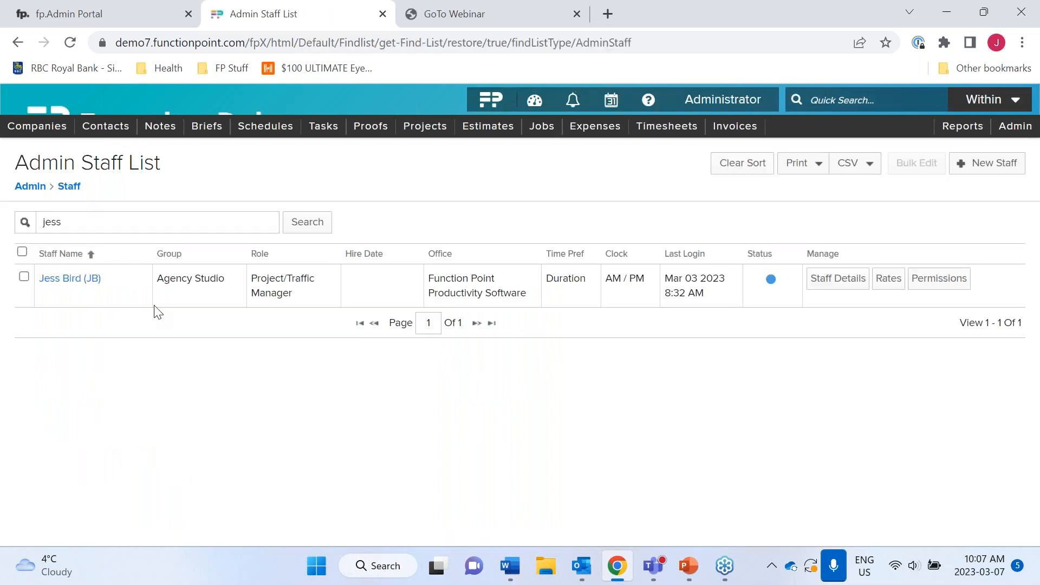
- Clear the old 'jess' staff search and list all staff
{"action": "left_click", "coordinate": [121, 223]}
{"action": "key", "text": "BackSpace"}
{"action": "key", "text": "BackSpace"}
{"action": "key", "text": "BackSpace"}
{"action": "key", "text": "BackSpace"}
{"action": "left_click", "coordinate": [344, 432]}
{"action": "left_click", "coordinate": [305, 221]}
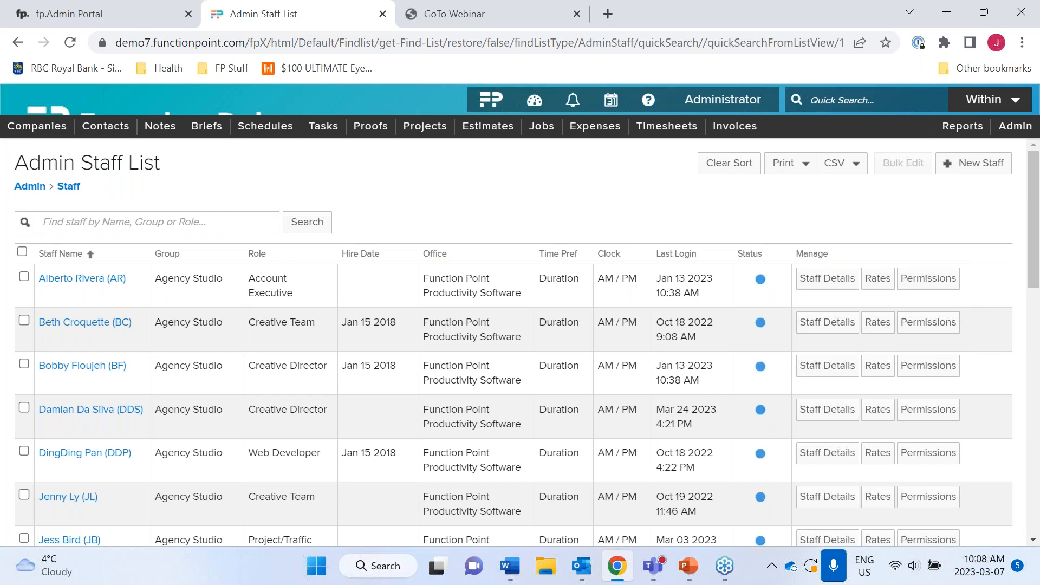
{"action": "mouse_move", "coordinate": [961, 178]}
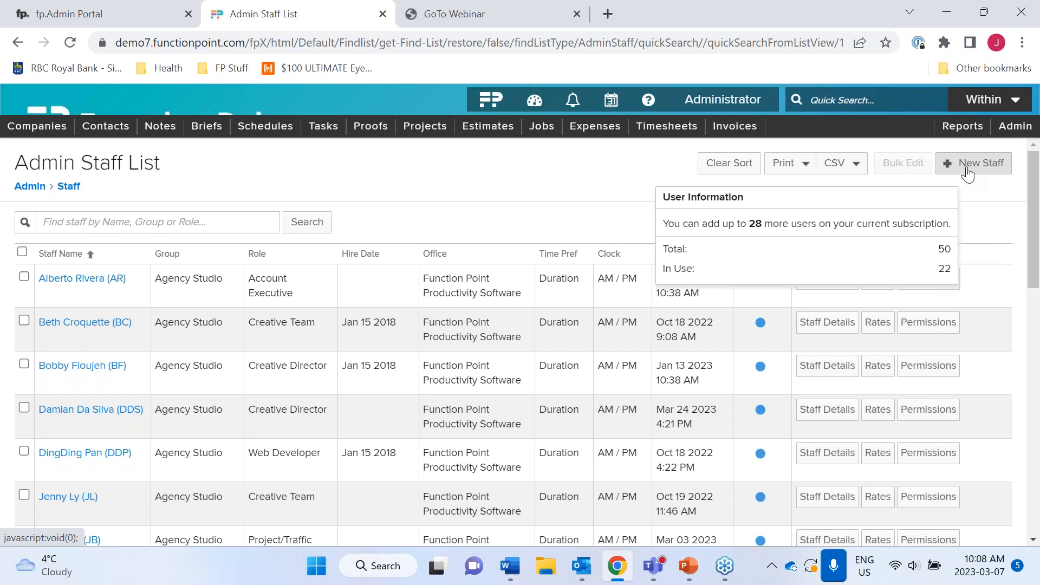
{"action": "left_click", "coordinate": [968, 173]}
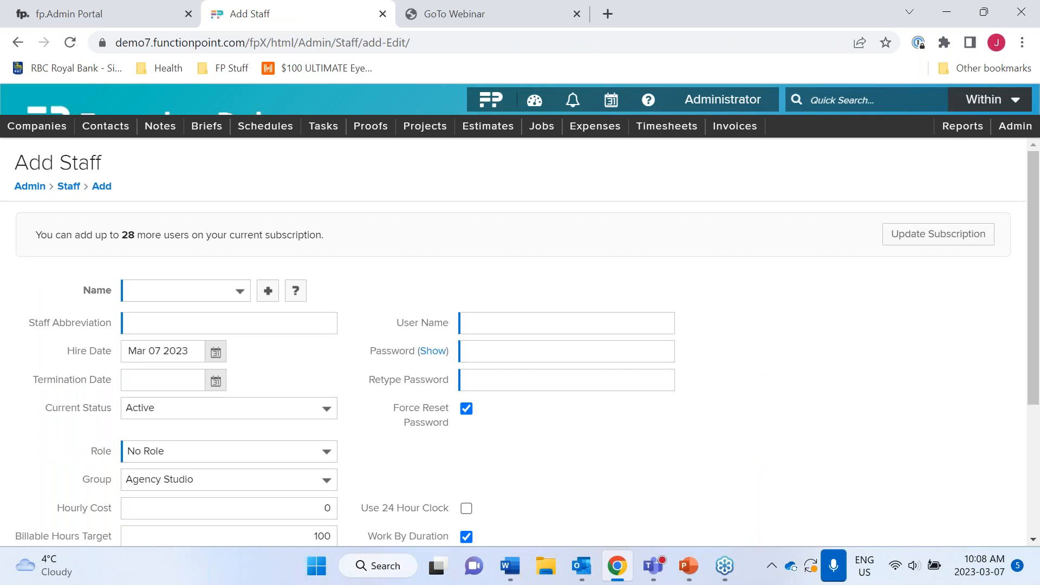
{"action": "left_click", "coordinate": [242, 288]}
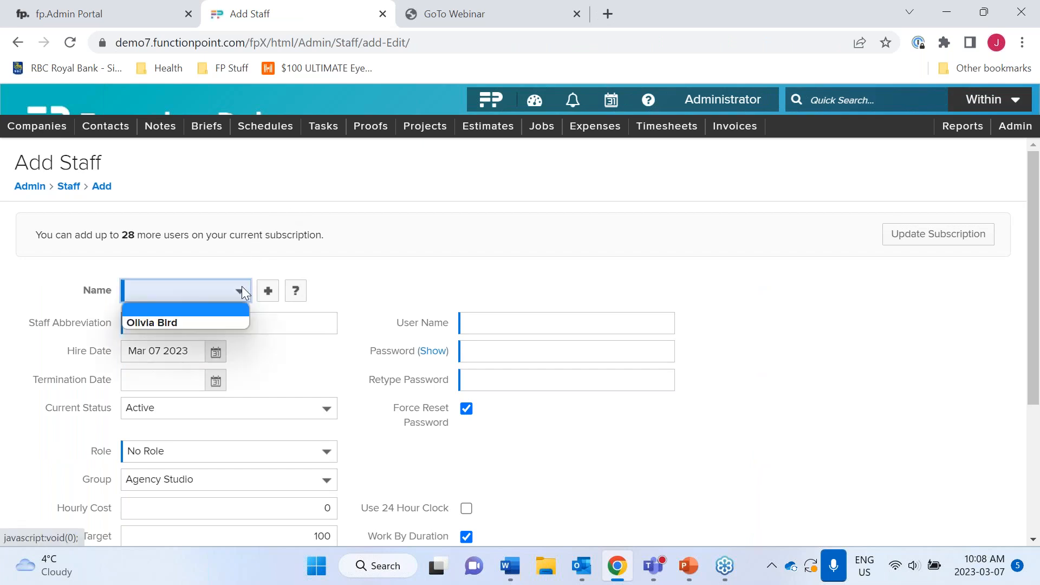
{"action": "left_click", "coordinate": [238, 322]}
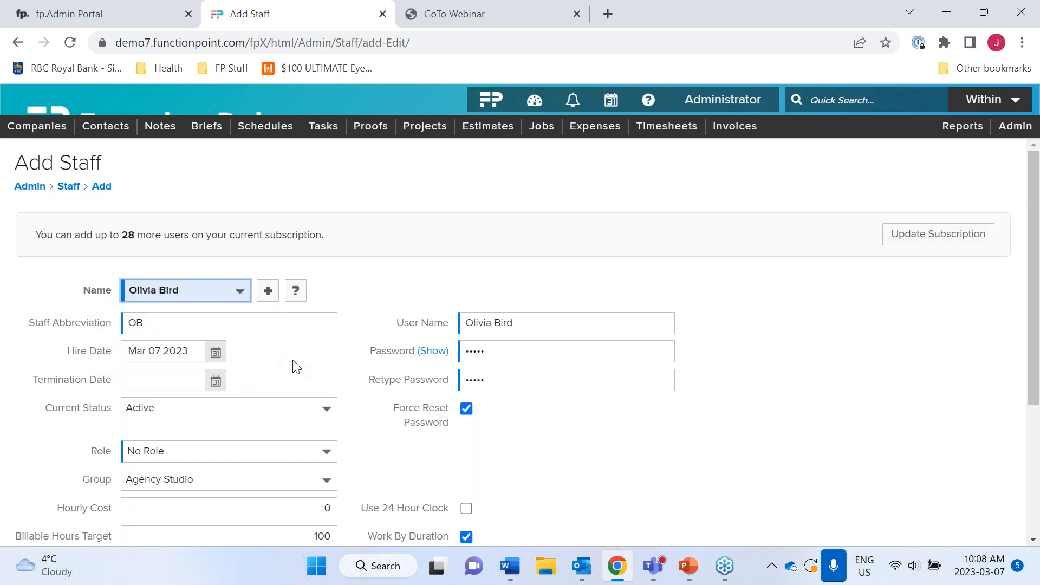
{"action": "scroll", "coordinate": [292, 364], "scroll_direction": "down", "scroll_amount": 1}
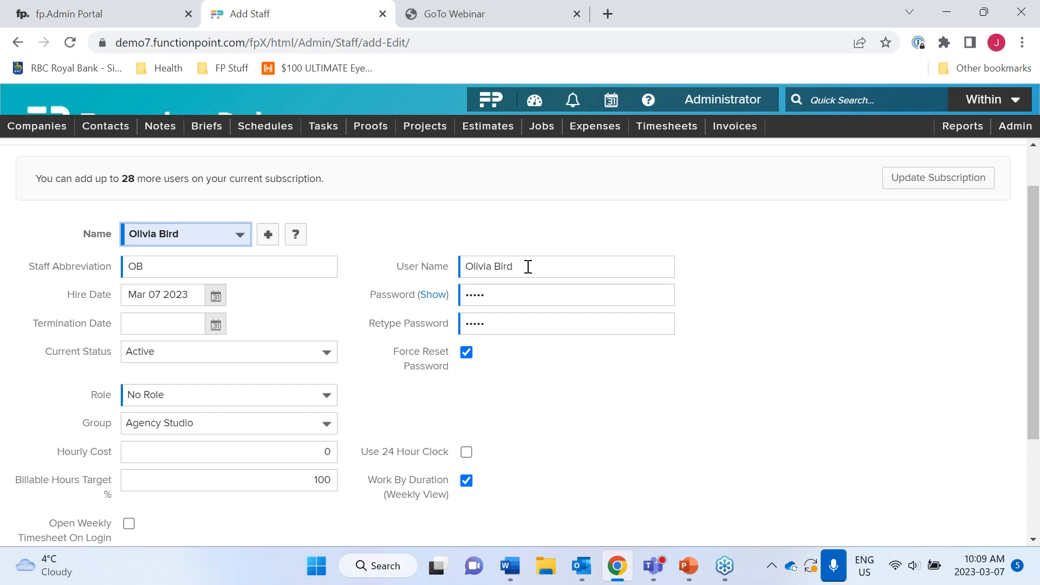
{"action": "scroll", "coordinate": [341, 360], "scroll_direction": "down", "scroll_amount": 1}
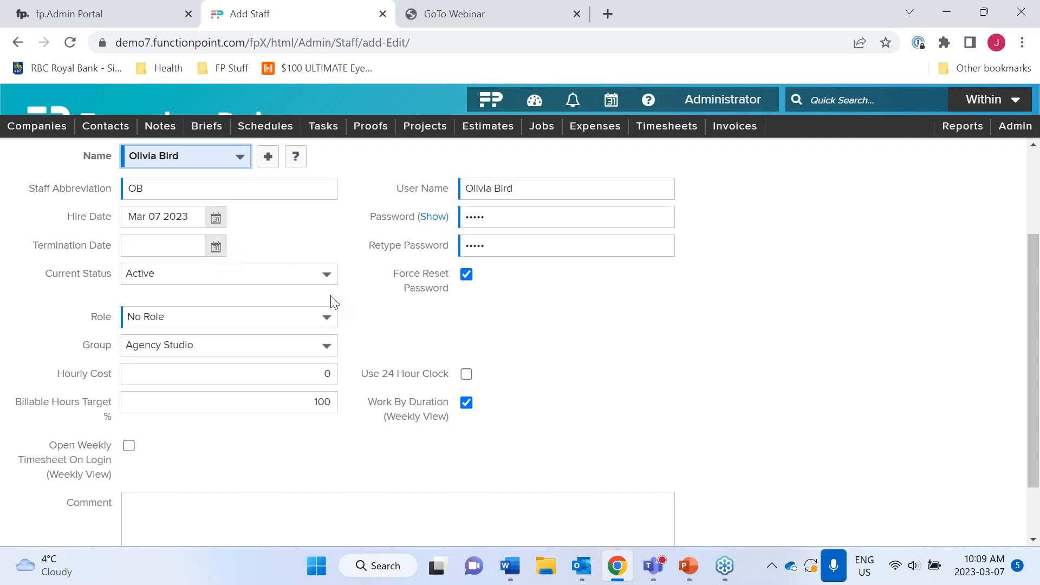
- Change the new staff member's role from No Role to Copywriter
{"action": "left_click", "coordinate": [328, 319]}
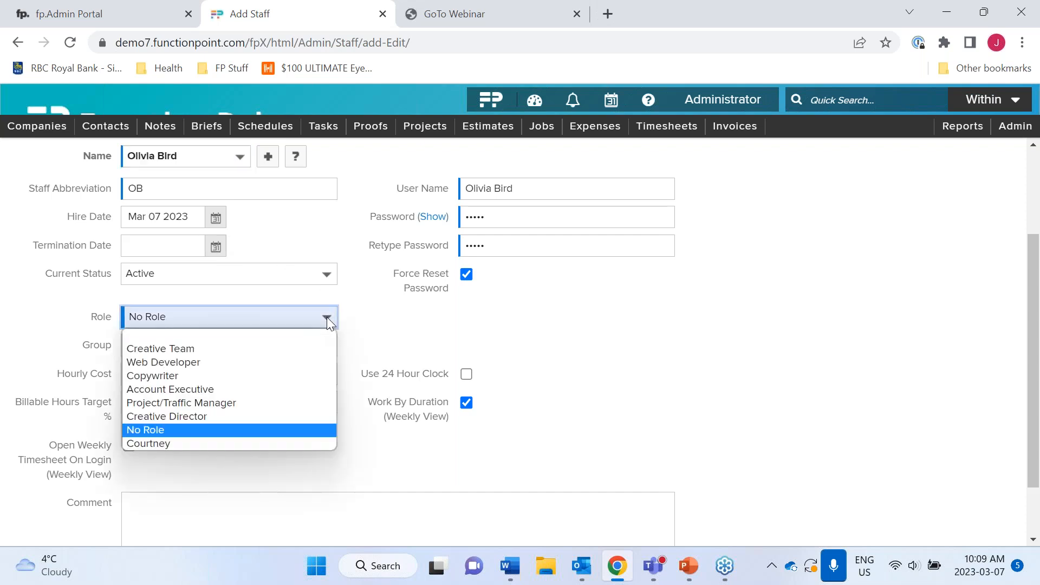
{"action": "left_click", "coordinate": [317, 375]}
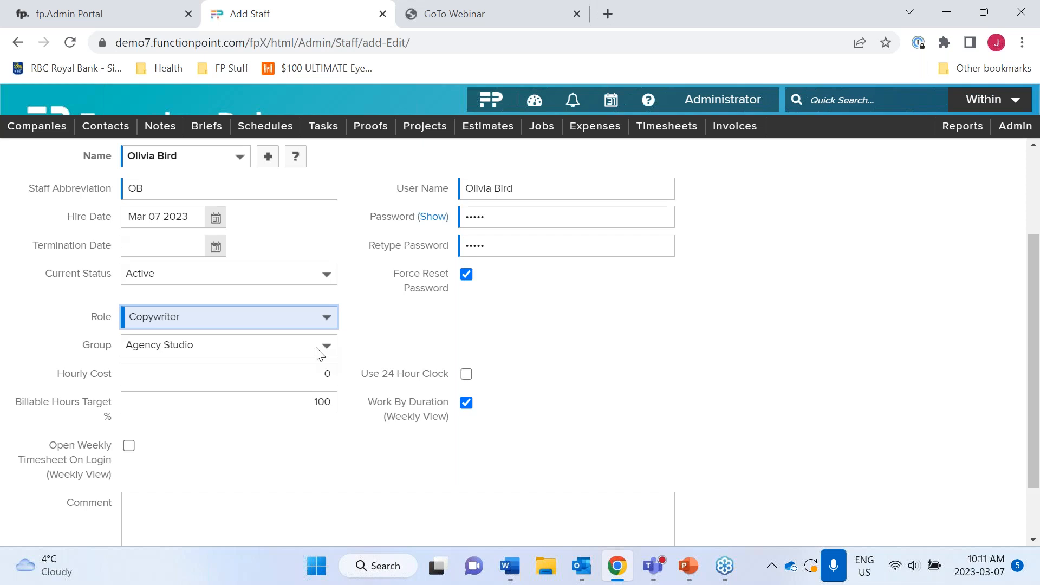
{"action": "left_click", "coordinate": [307, 377]}
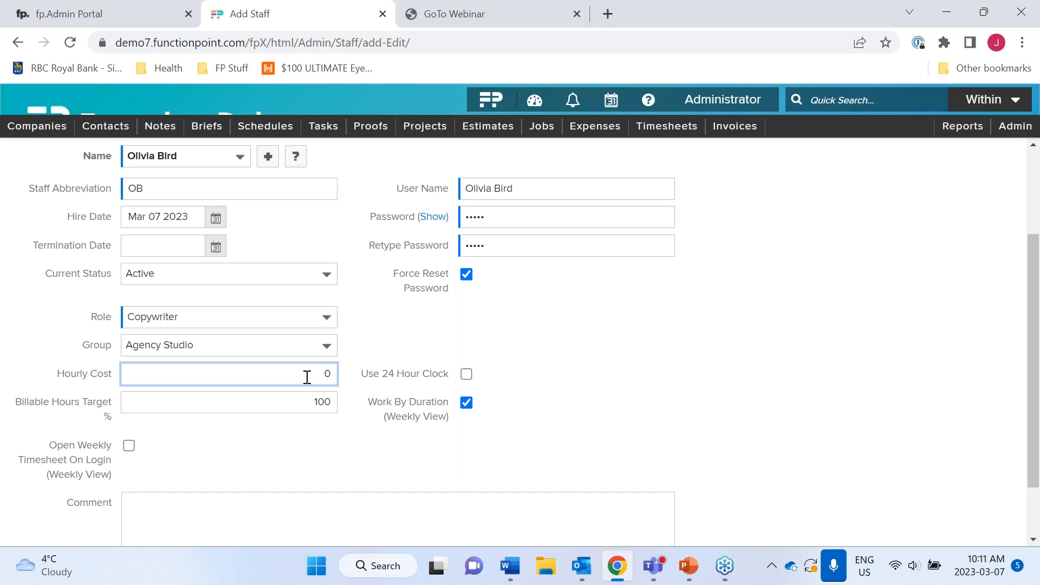
- Replace the 0 hourly cost with 30.00 on the Add Staff form
{"action": "double_click", "coordinate": [307, 377]}
{"action": "key", "text": "BackSpace"}
{"action": "right_click", "coordinate": [306, 377]}
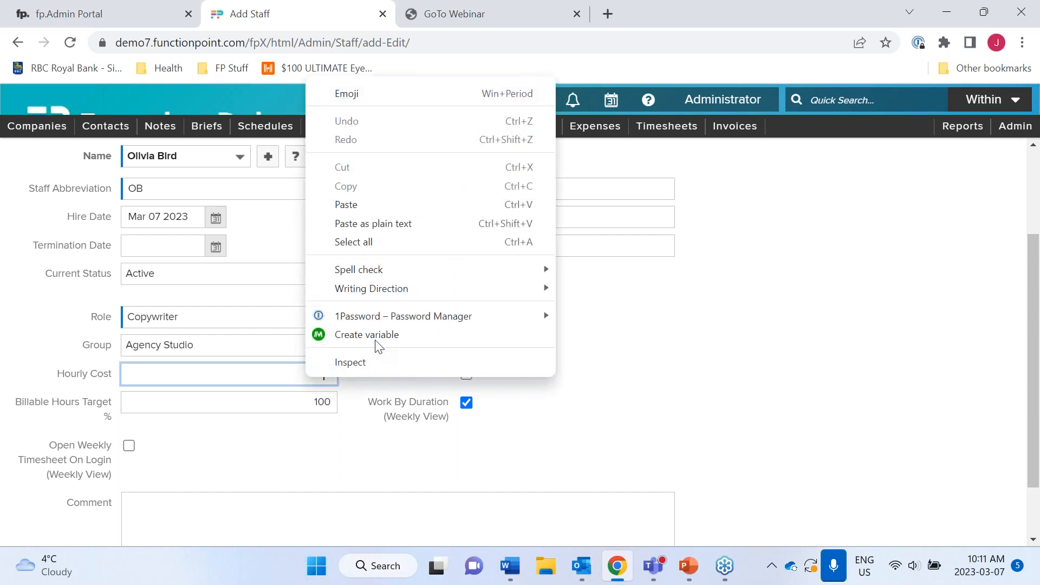
{"action": "left_click", "coordinate": [712, 371]}
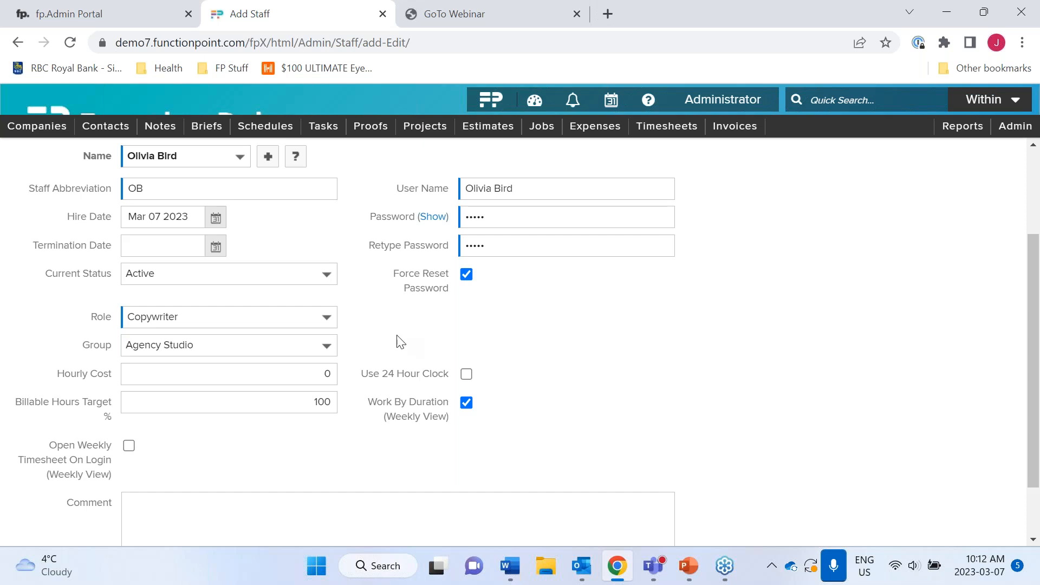
{"action": "left_click", "coordinate": [316, 373]}
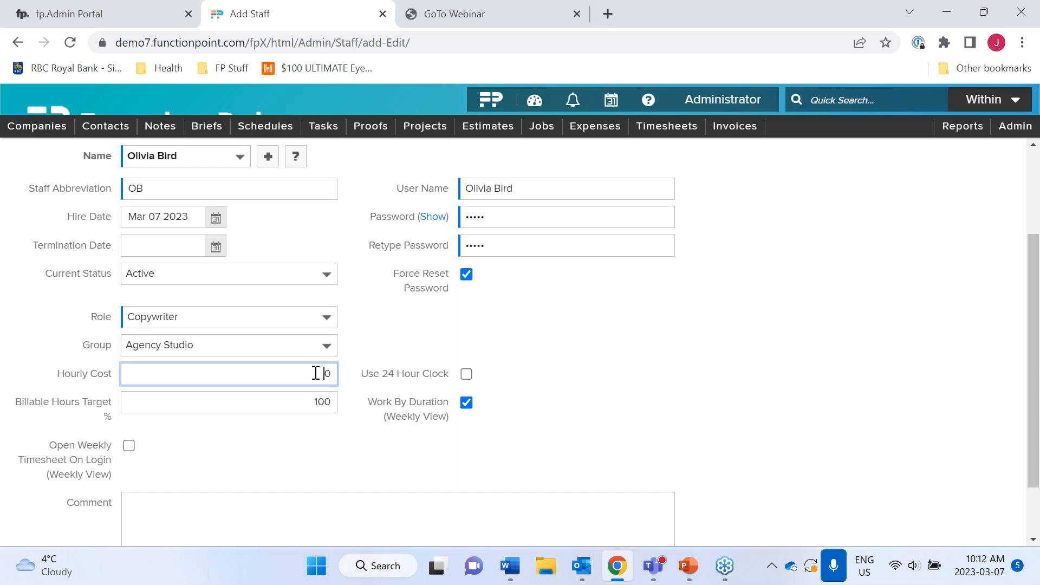
{"action": "key", "text": "Delete"}
{"action": "type", "text": "30.00"}
{"action": "left_click", "coordinate": [685, 379]}
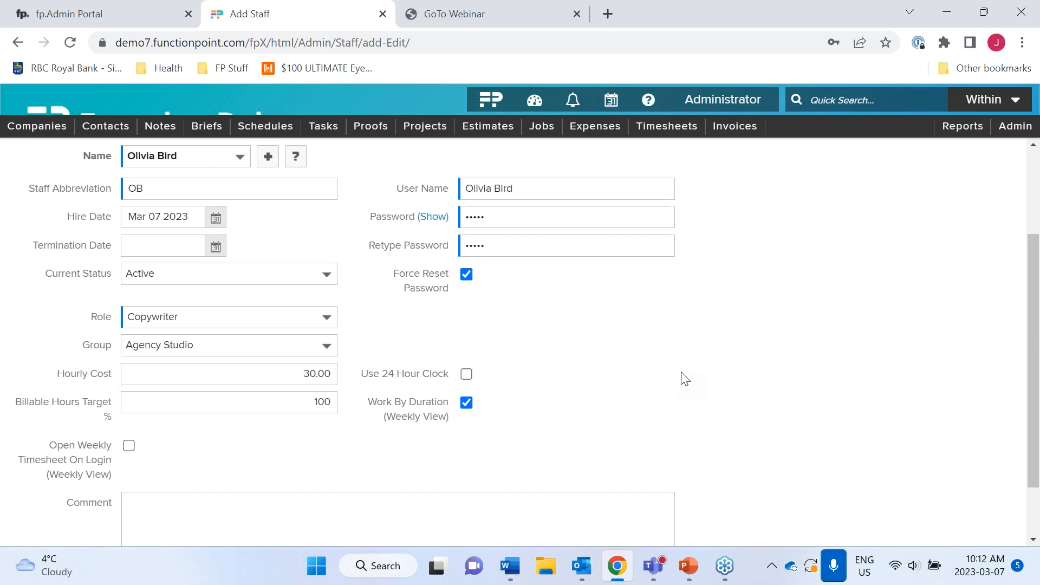
{"action": "scroll", "coordinate": [685, 379], "scroll_direction": "up", "scroll_amount": 1}
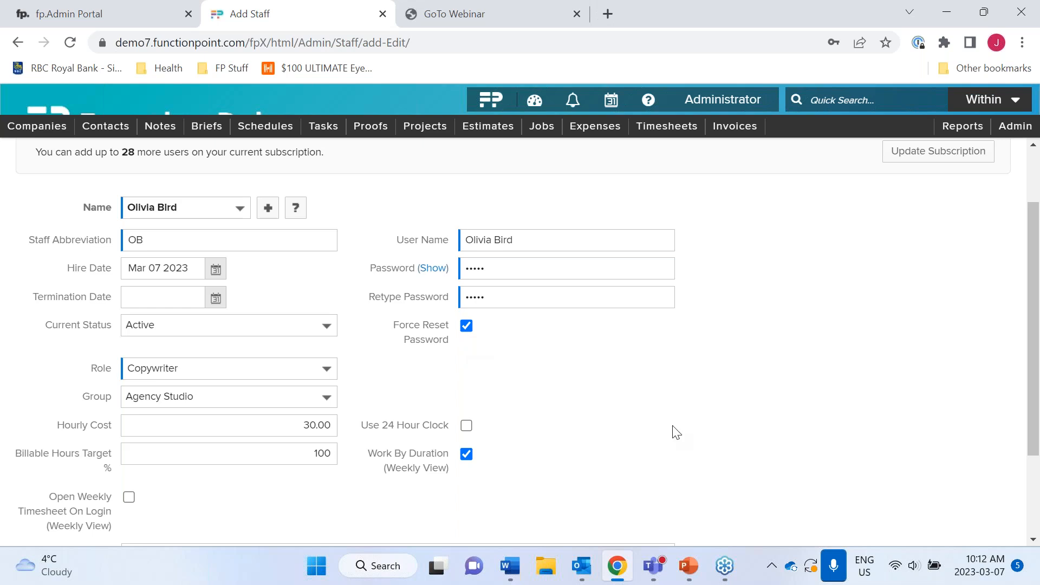
- Submit the Add Staff form to save the new staff record
{"action": "scroll", "coordinate": [753, 512], "scroll_direction": "down", "scroll_amount": 2}
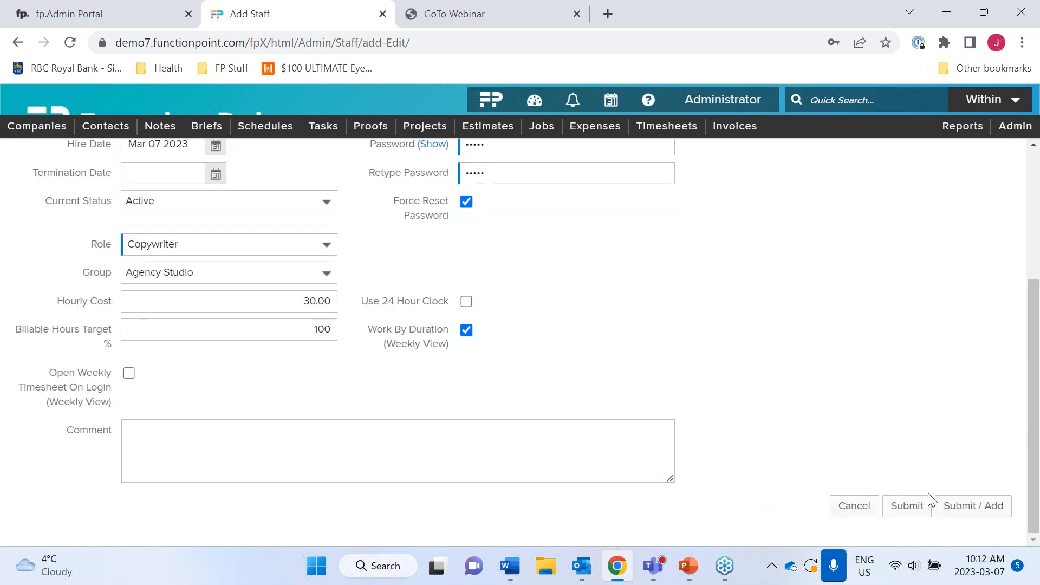
{"action": "left_click", "coordinate": [916, 513]}
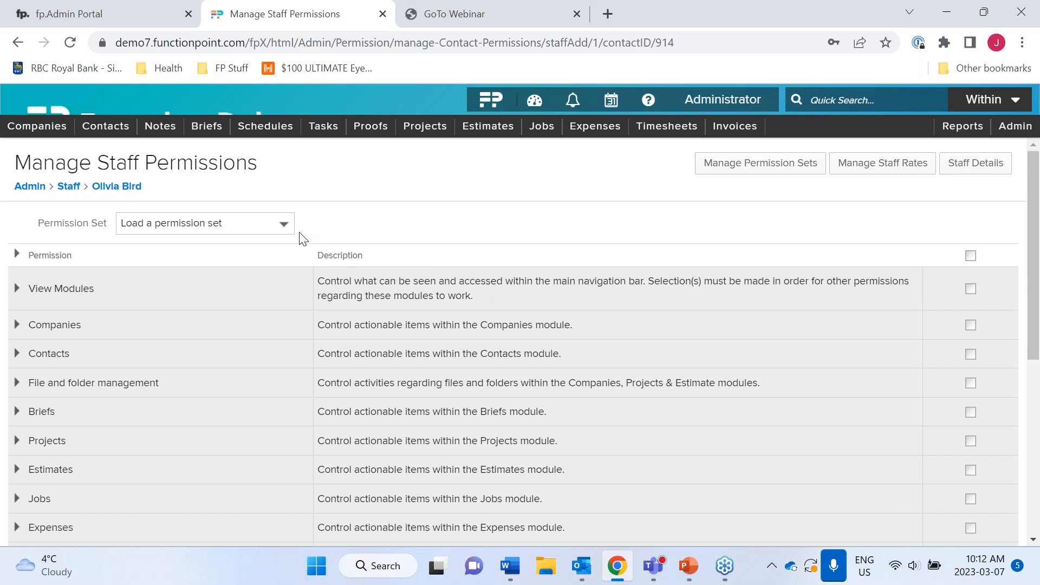
- Load the Copywriter permission set and review the ticked permissions
{"action": "left_click", "coordinate": [284, 225]}
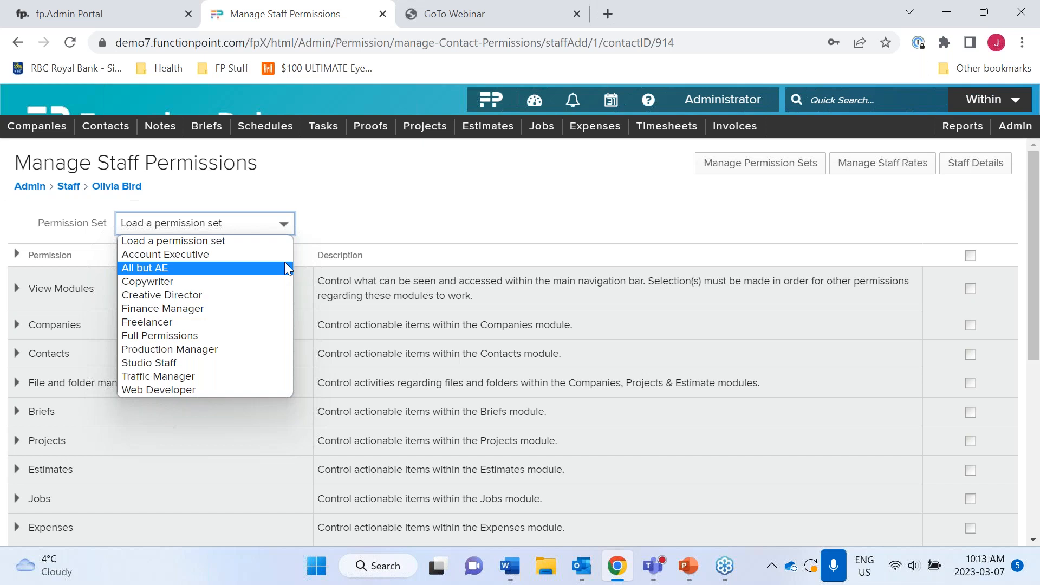
{"action": "left_click", "coordinate": [261, 281]}
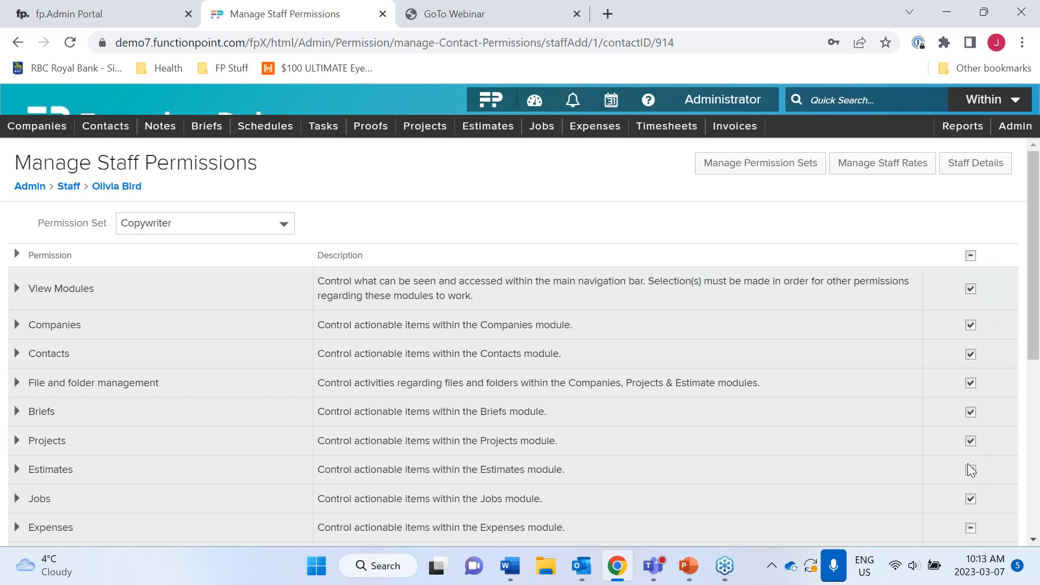
{"action": "scroll", "coordinate": [968, 463], "scroll_direction": "down", "scroll_amount": 3}
{"action": "scroll", "coordinate": [968, 463], "scroll_direction": "down", "scroll_amount": 1}
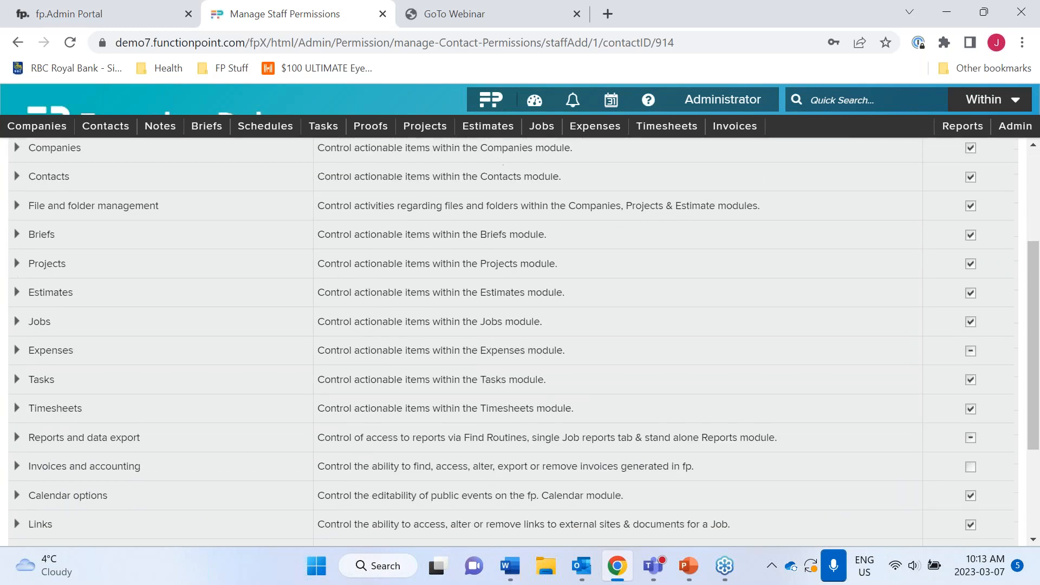
{"action": "scroll", "coordinate": [968, 463], "scroll_direction": "up", "scroll_amount": 4}
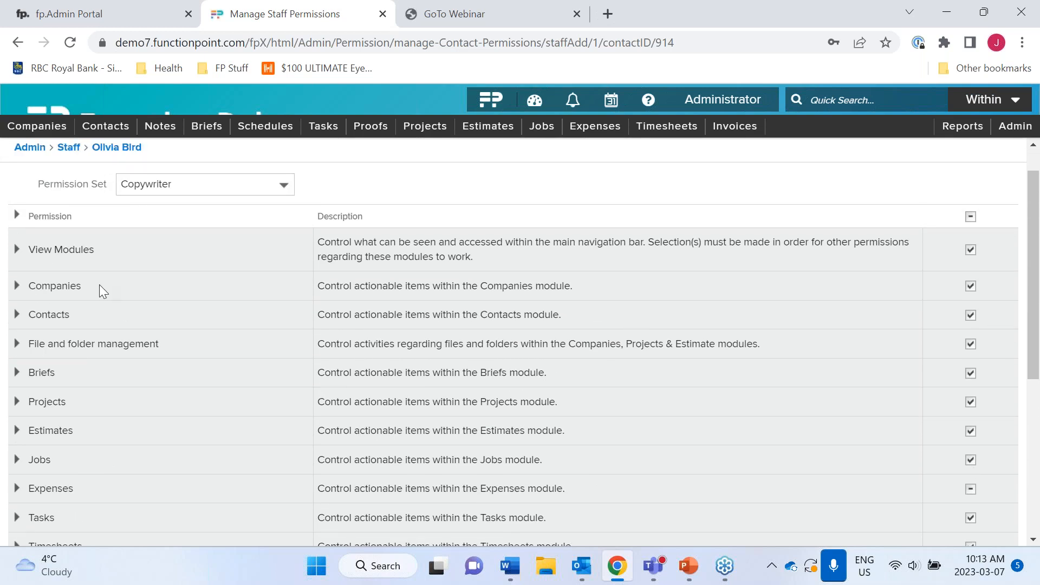
- Untick Admin | View and Report | View under View Modules, then save the permissions
{"action": "left_click", "coordinate": [17, 250]}
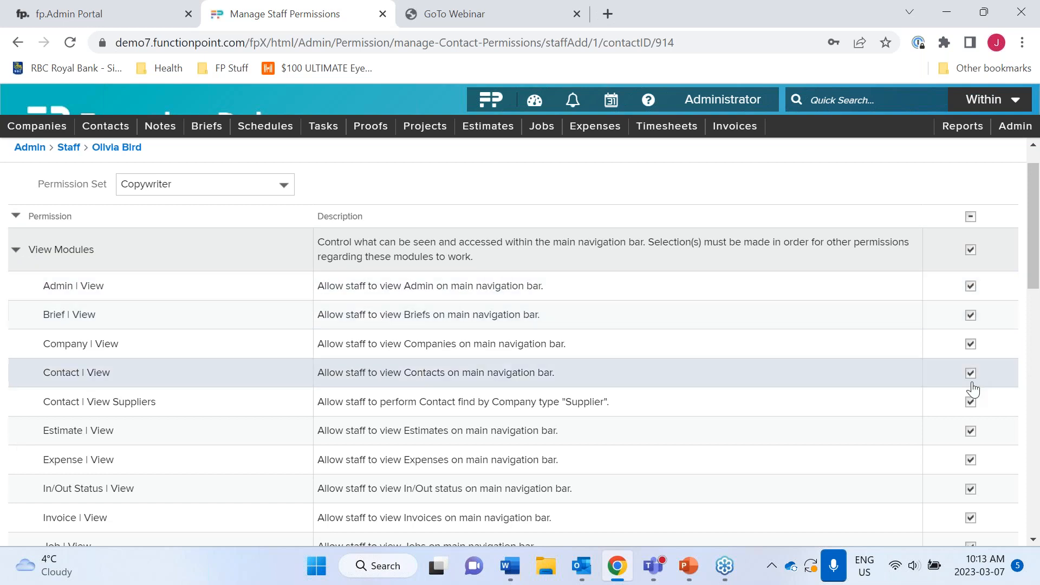
{"action": "scroll", "coordinate": [964, 440], "scroll_direction": "down", "scroll_amount": 2}
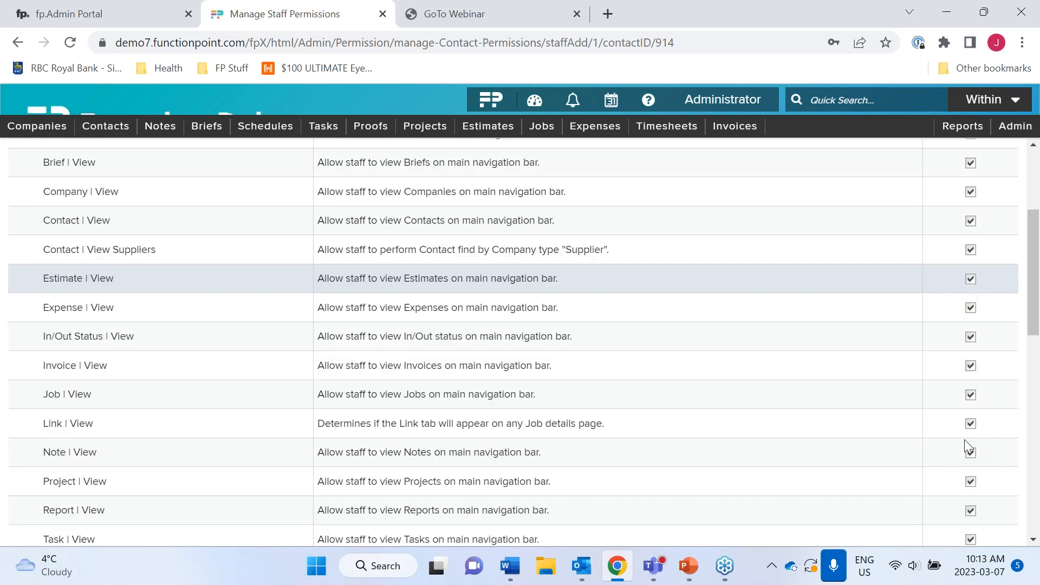
{"action": "scroll", "coordinate": [964, 440], "scroll_direction": "up", "scroll_amount": 2}
{"action": "left_click", "coordinate": [970, 263]}
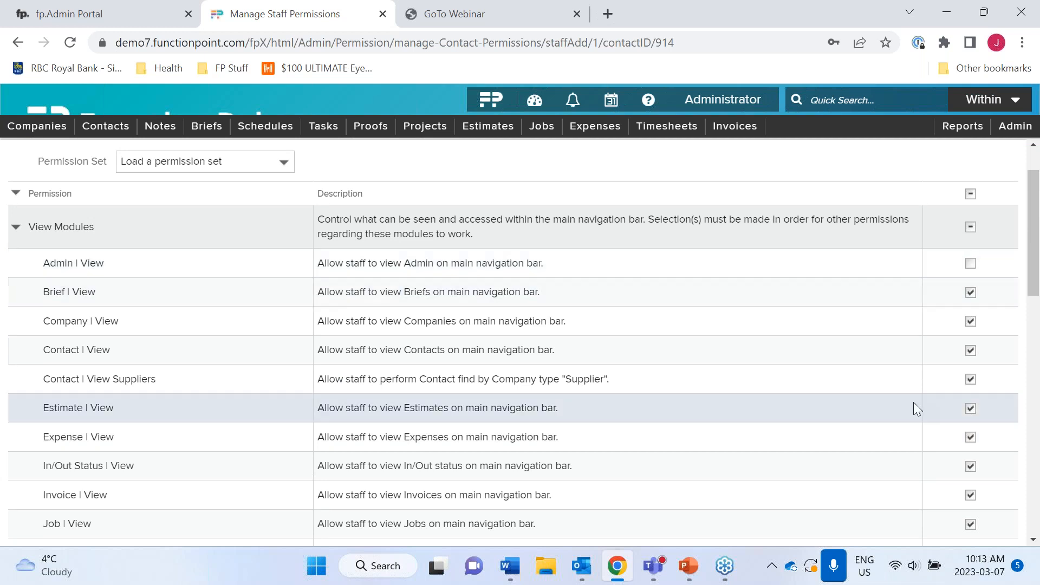
{"action": "scroll", "coordinate": [913, 406], "scroll_direction": "down", "scroll_amount": 4}
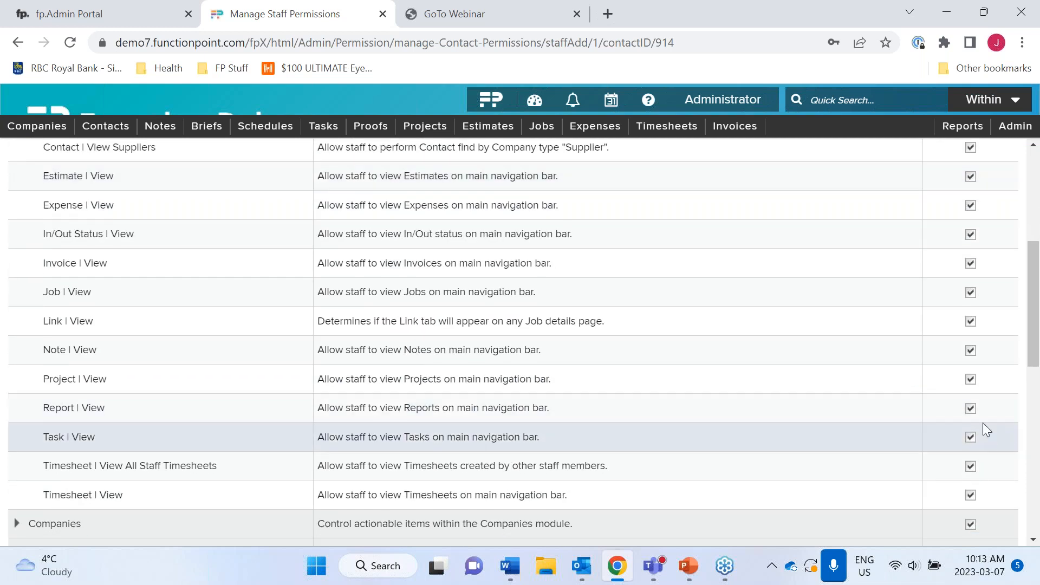
{"action": "left_click", "coordinate": [971, 411]}
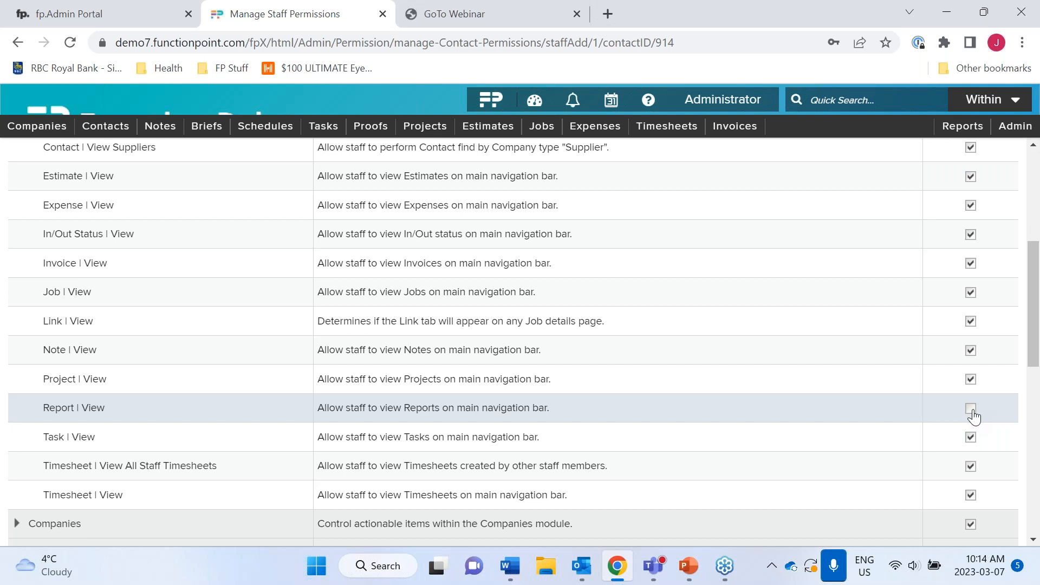
{"action": "scroll", "coordinate": [970, 411], "scroll_direction": "up", "scroll_amount": 5}
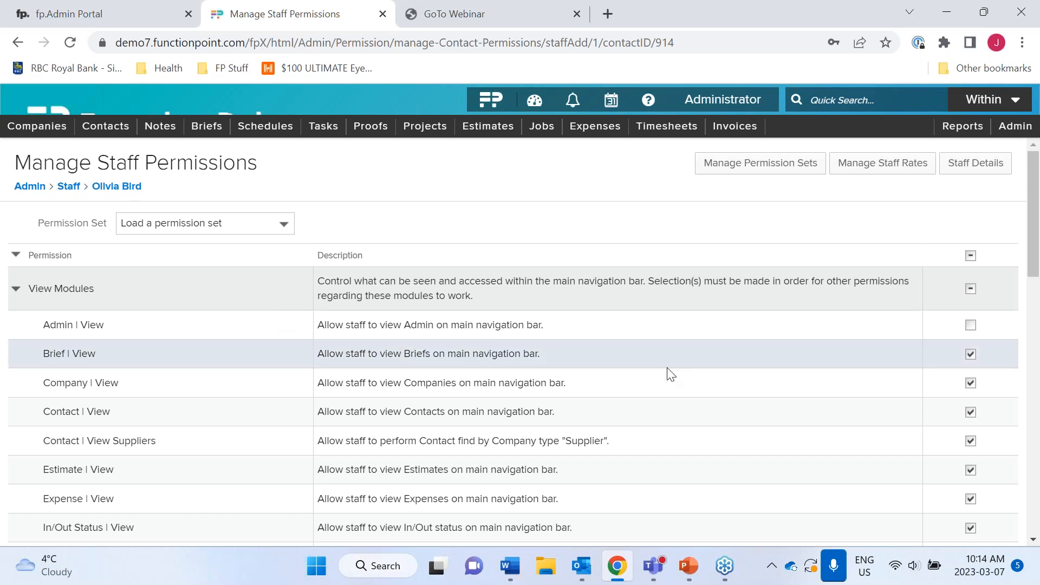
{"action": "scroll", "coordinate": [697, 409], "scroll_direction": "down", "scroll_amount": 12}
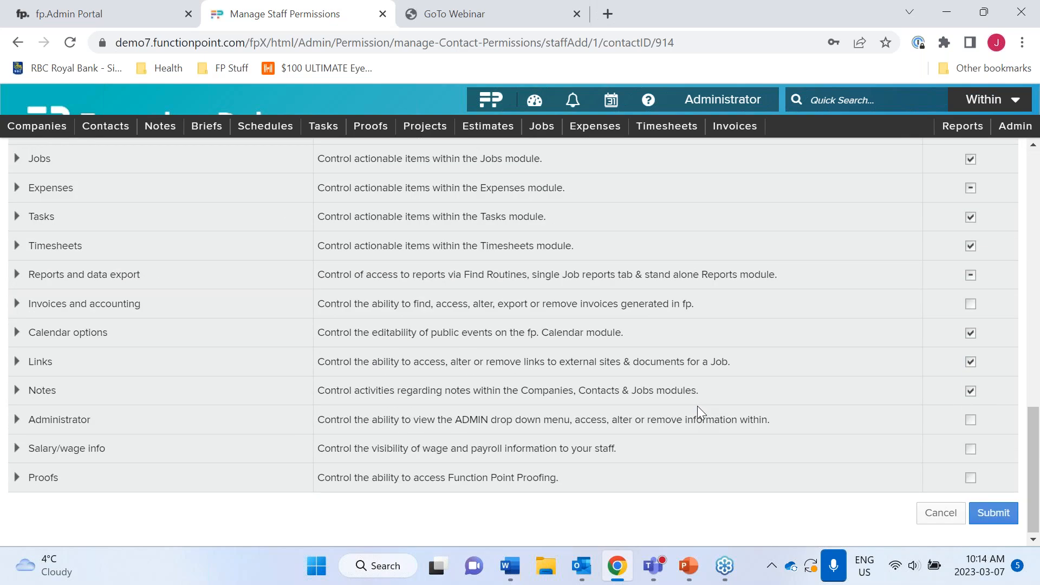
{"action": "left_click", "coordinate": [1000, 515]}
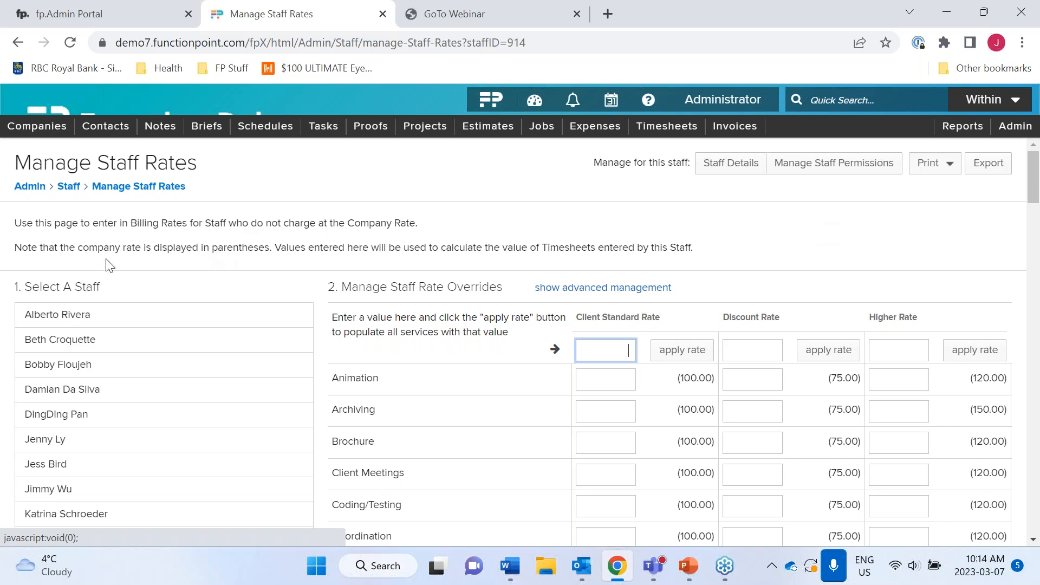
{"action": "left_click", "coordinate": [93, 318]}
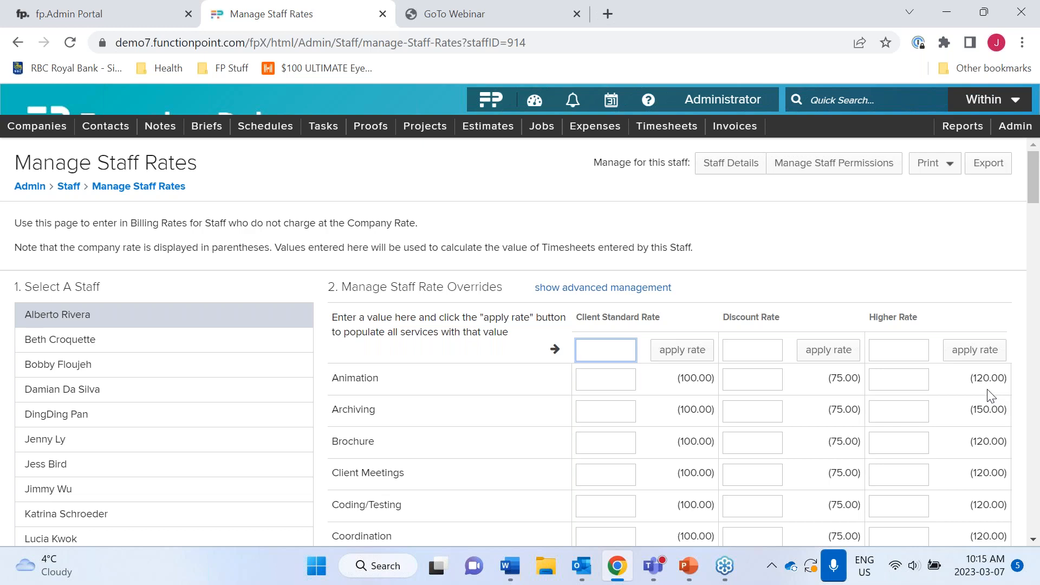
{"action": "type", "text": "120.00"}
{"action": "left_click", "coordinate": [671, 358]}
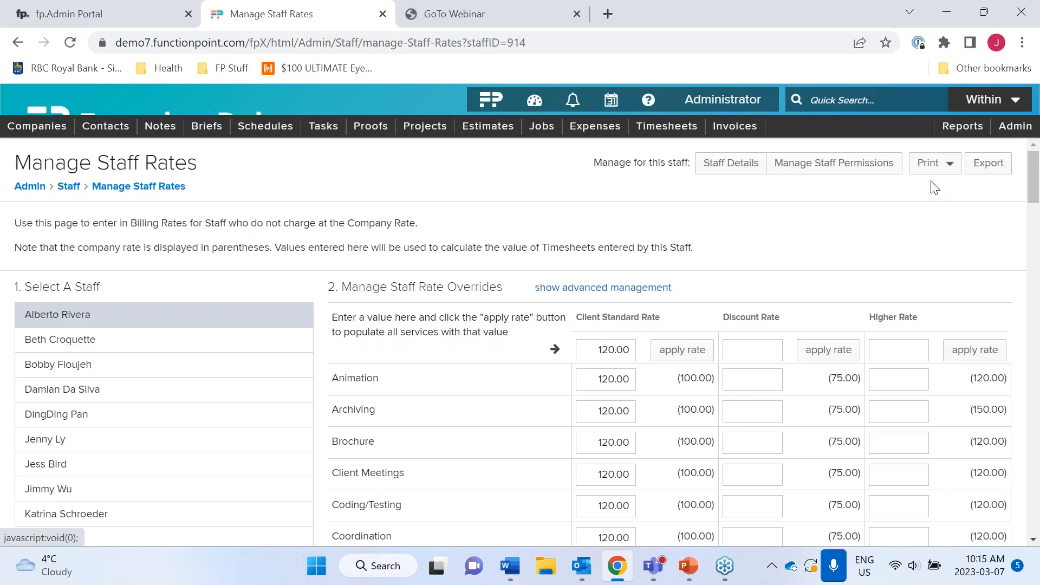
{"action": "left_click", "coordinate": [1023, 71]}
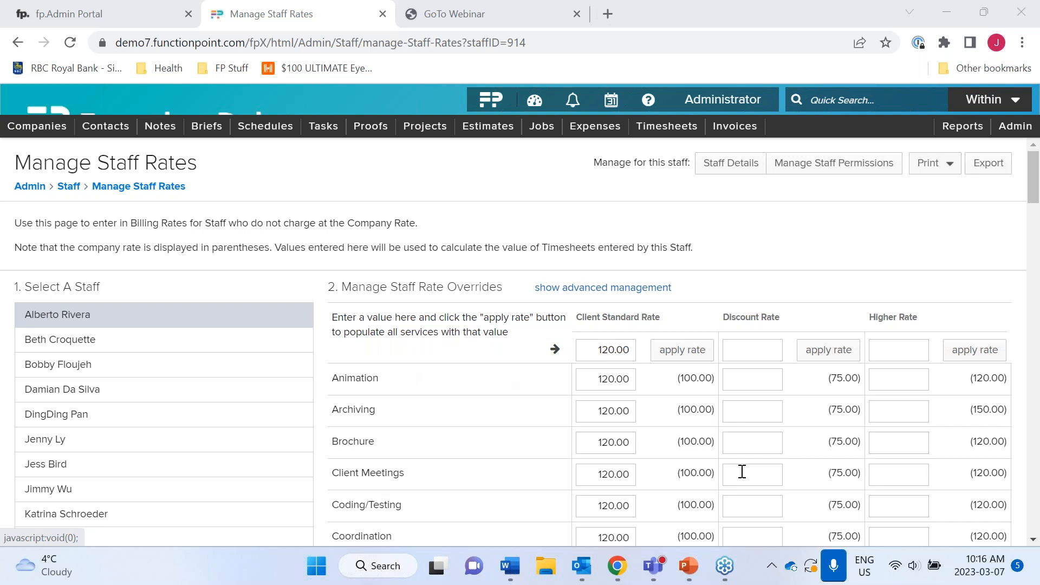
- Carry the rate overrides back onto the staff member's timesheets from Jan 01 2023
{"action": "left_click", "coordinate": [620, 291]}
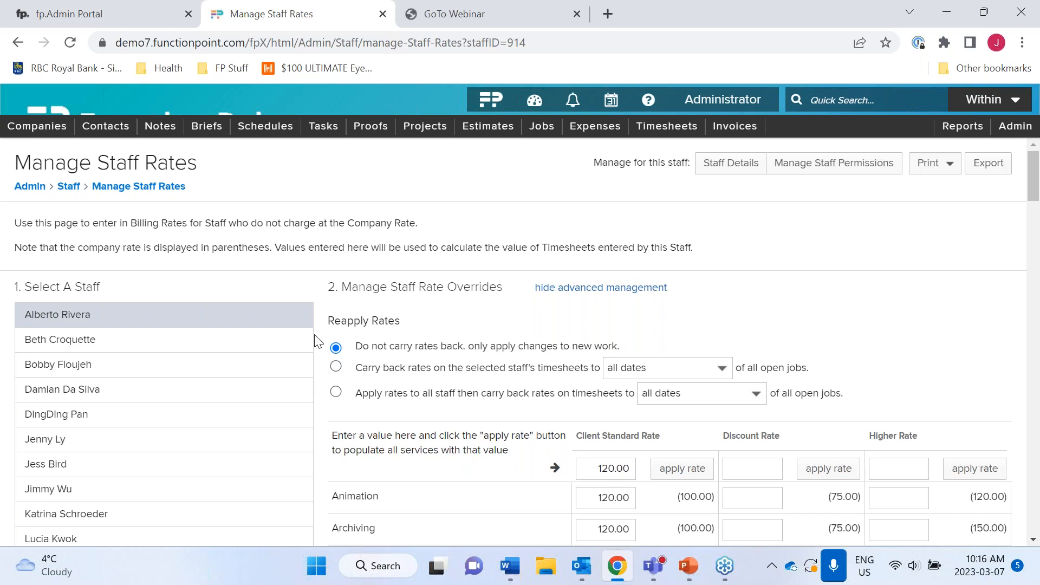
{"action": "left_click", "coordinate": [336, 368]}
{"action": "left_click", "coordinate": [722, 370]}
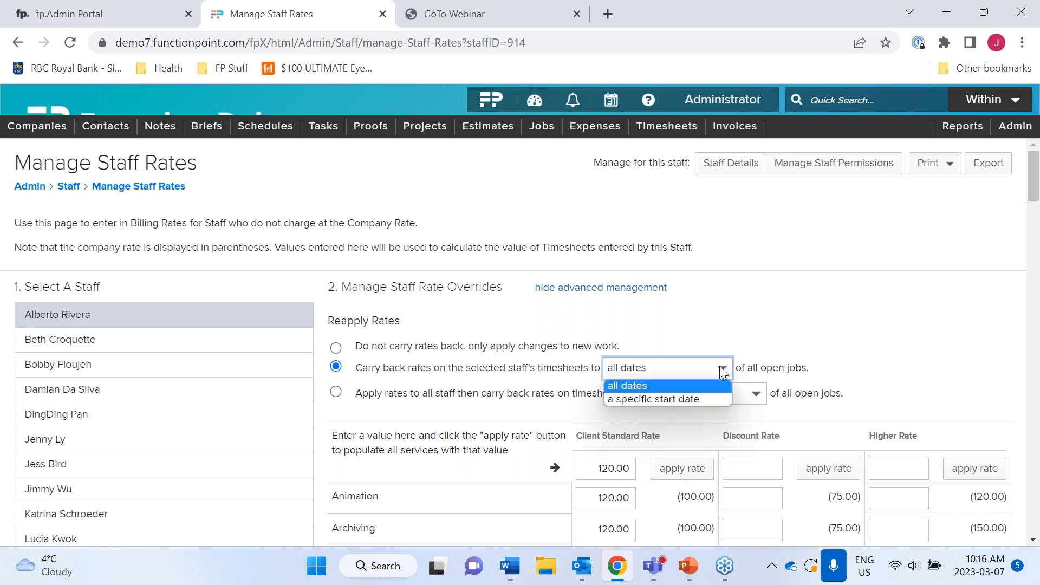
{"action": "left_click", "coordinate": [697, 399]}
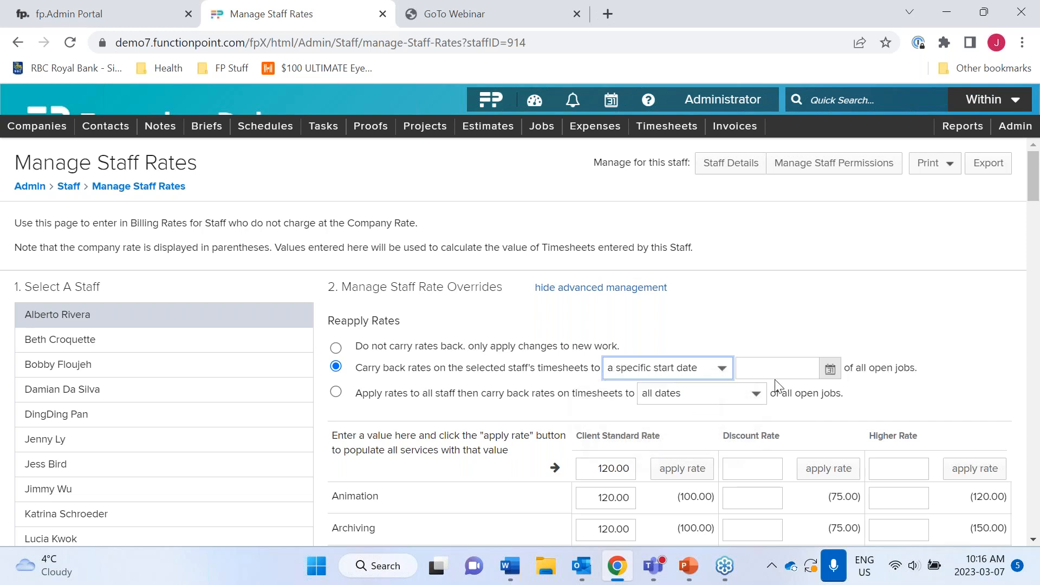
{"action": "left_click", "coordinate": [831, 369]}
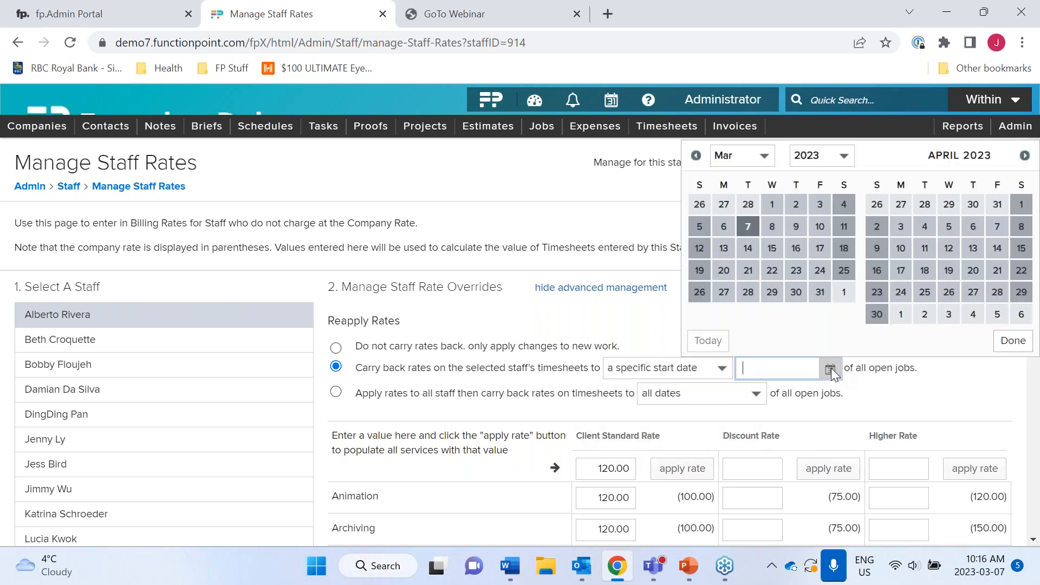
{"action": "left_click", "coordinate": [696, 156]}
{"action": "left_click", "coordinate": [696, 155]}
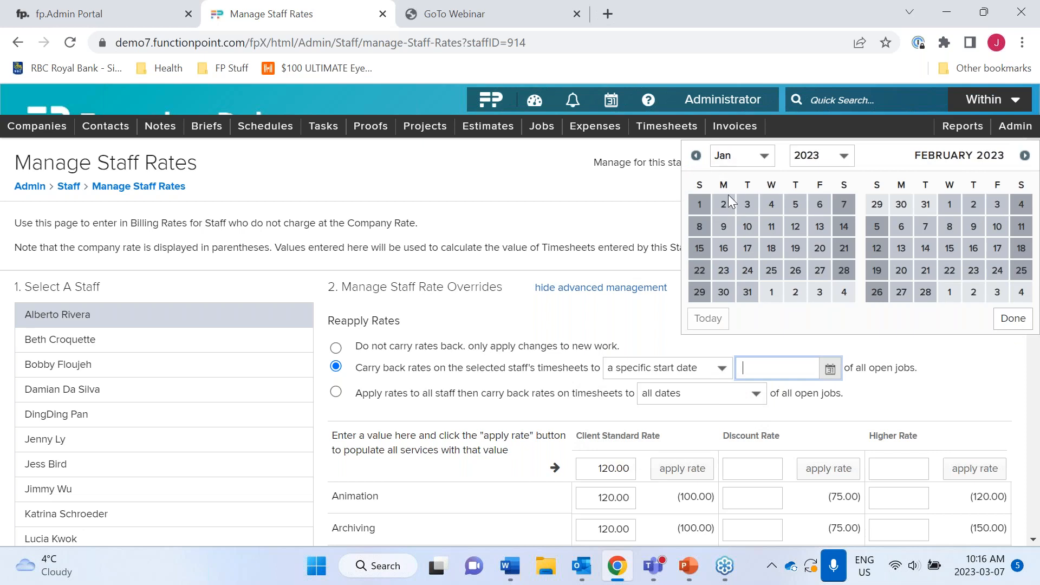
{"action": "left_click", "coordinate": [700, 205]}
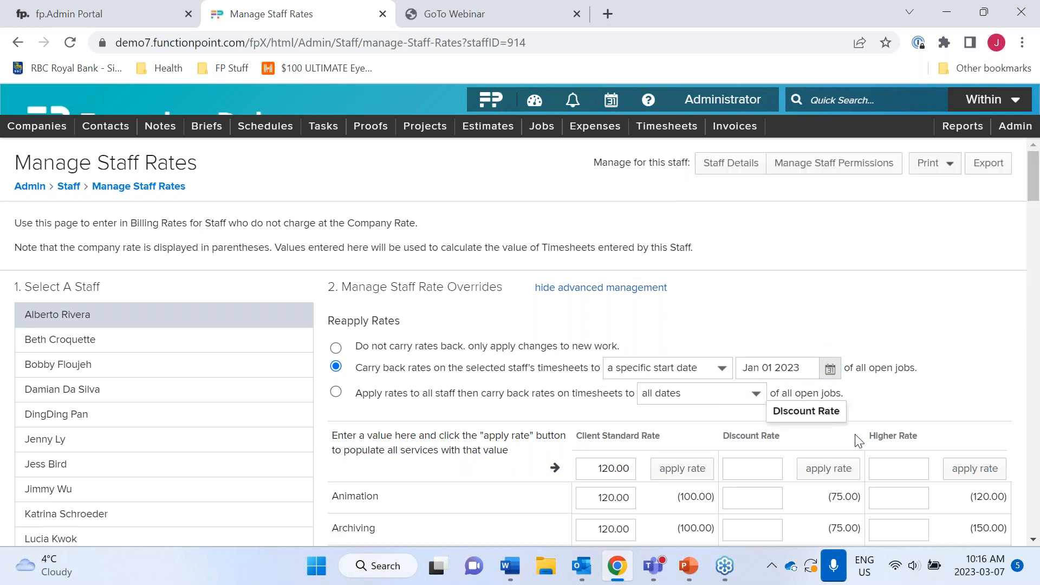
- Save the 120.00 staff rate overrides and return to the staff list
{"action": "scroll", "coordinate": [859, 441], "scroll_direction": "down", "scroll_amount": 20}
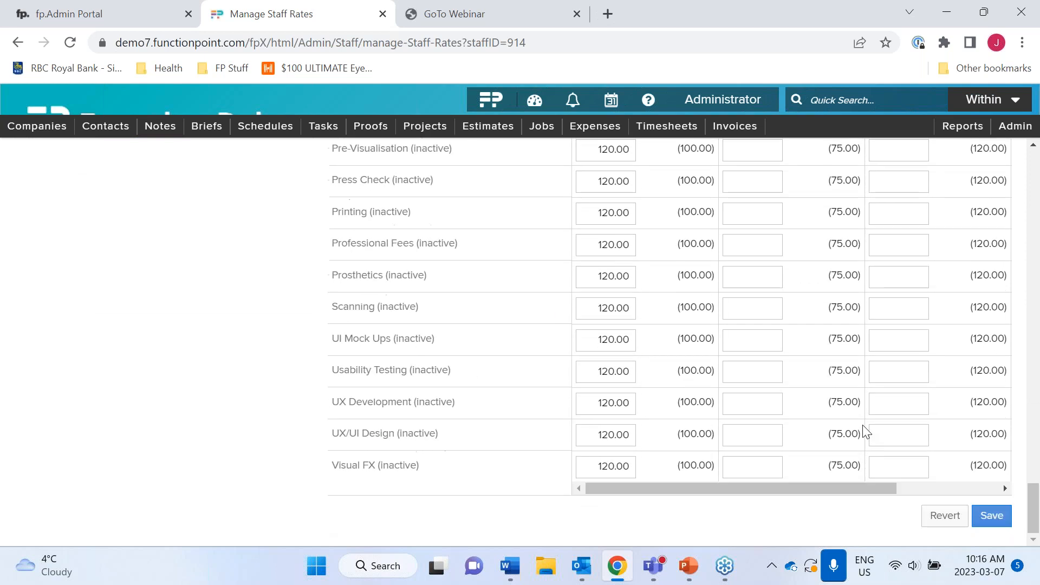
{"action": "left_click", "coordinate": [993, 516]}
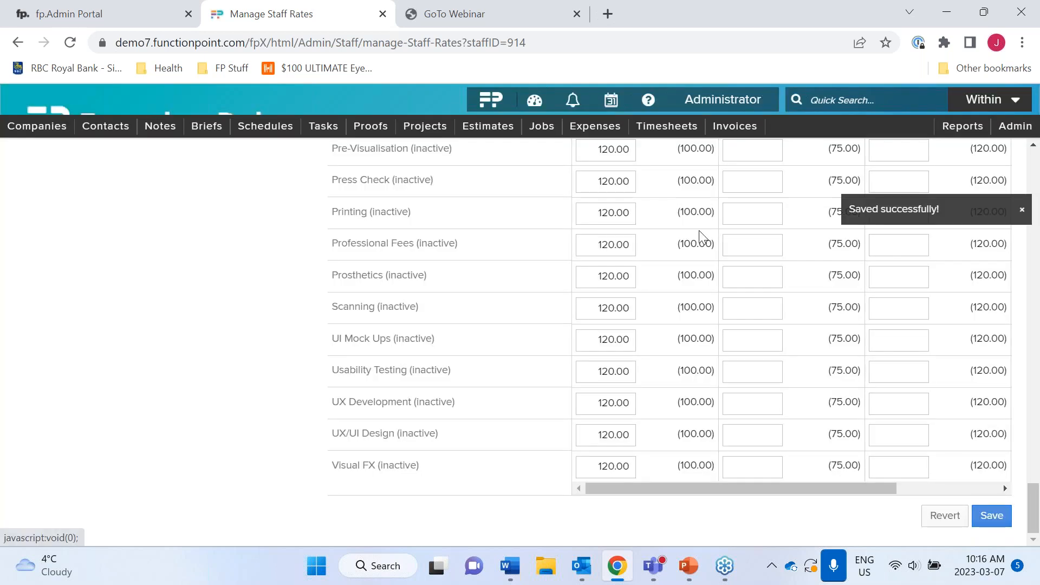
{"action": "scroll", "coordinate": [700, 232], "scroll_direction": "up", "scroll_amount": 10}
{"action": "scroll", "coordinate": [703, 236], "scroll_direction": "up", "scroll_amount": 20}
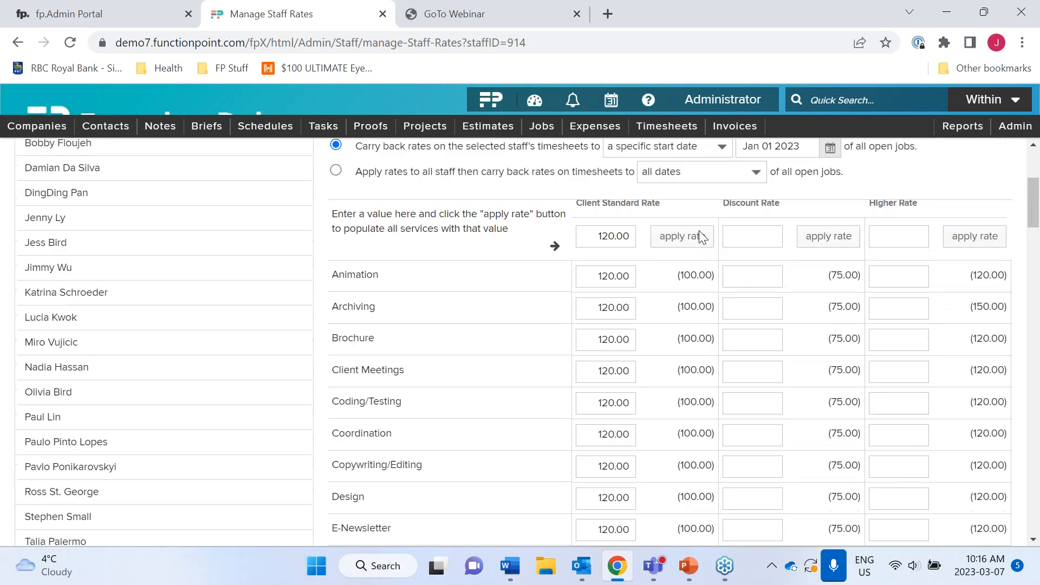
{"action": "scroll", "coordinate": [702, 239], "scroll_direction": "up", "scroll_amount": 2}
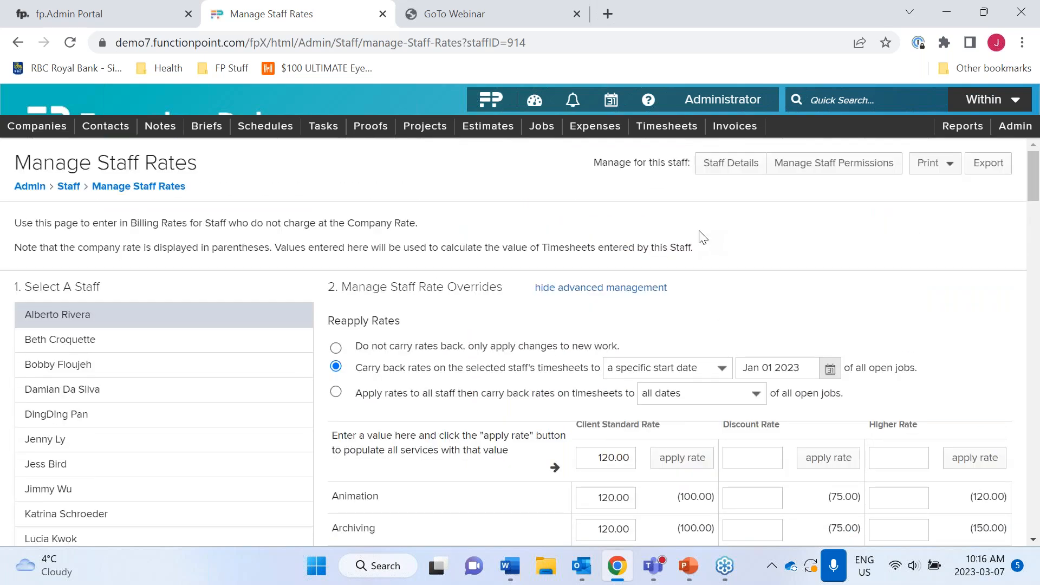
{"action": "left_click", "coordinate": [69, 186]}
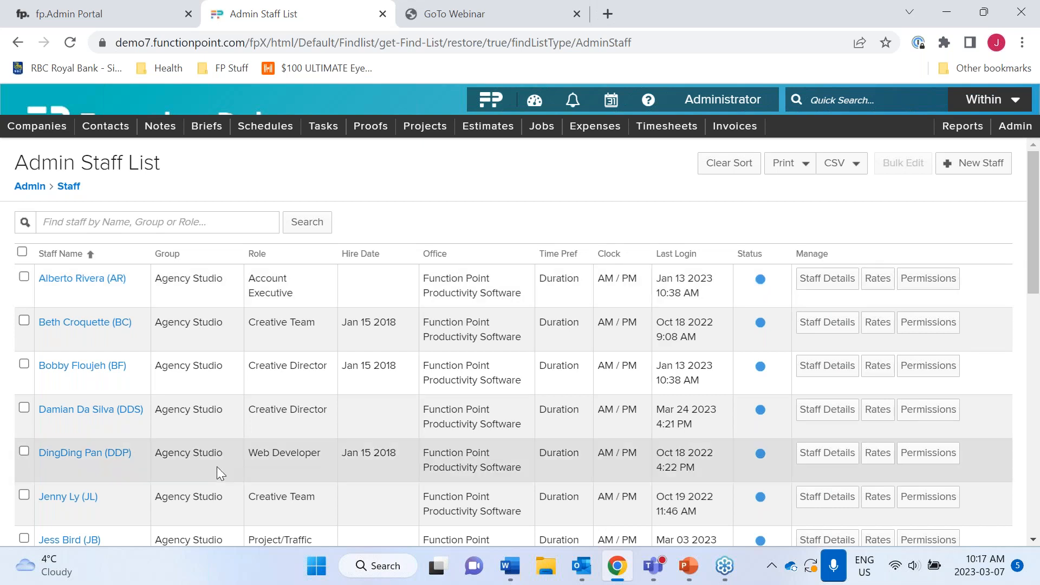
- Scroll through the staff rows in the Admin Staff List, then open the Resource Centre help panel
{"action": "scroll", "coordinate": [218, 468], "scroll_direction": "down", "scroll_amount": 1}
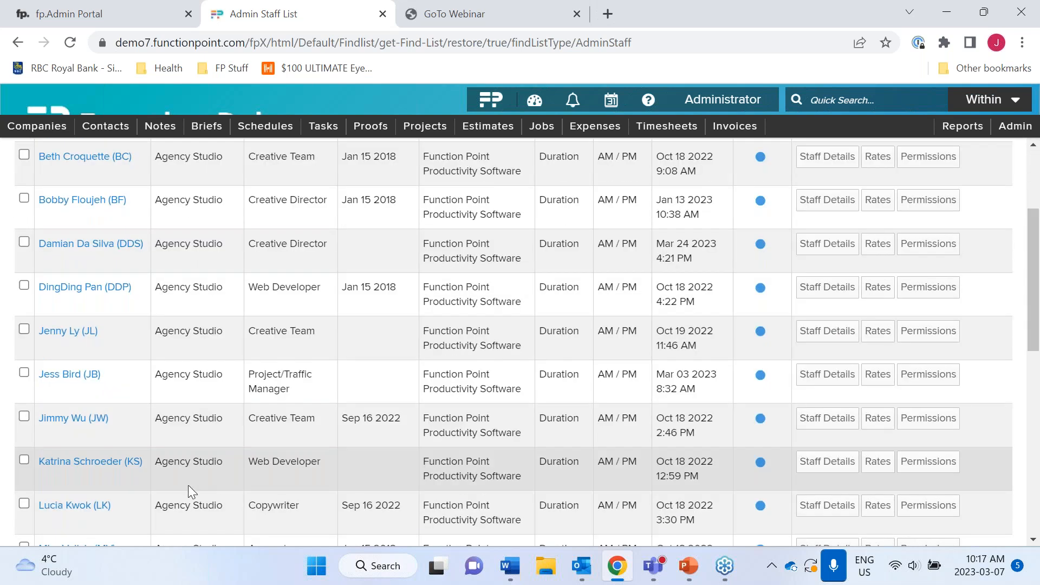
{"action": "scroll", "coordinate": [189, 481], "scroll_direction": "down", "scroll_amount": 5}
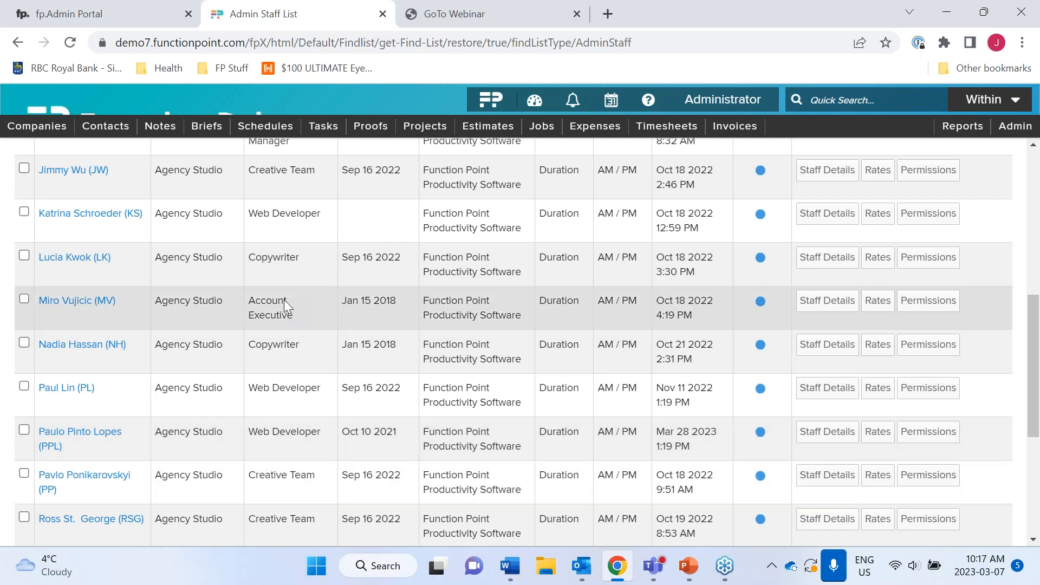
{"action": "scroll", "coordinate": [284, 300], "scroll_direction": "up", "scroll_amount": 8}
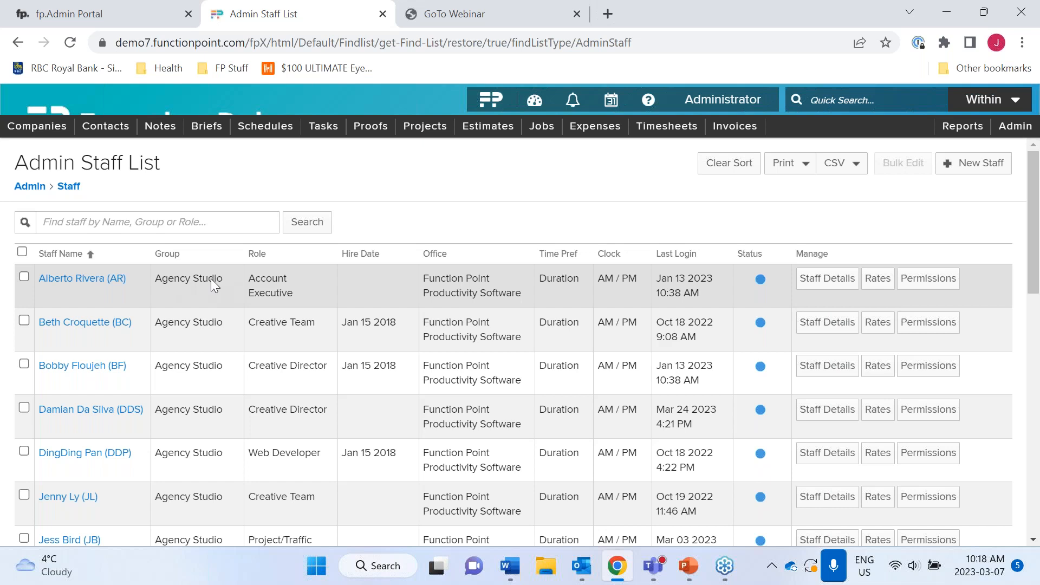
{"action": "left_click", "coordinate": [648, 100]}
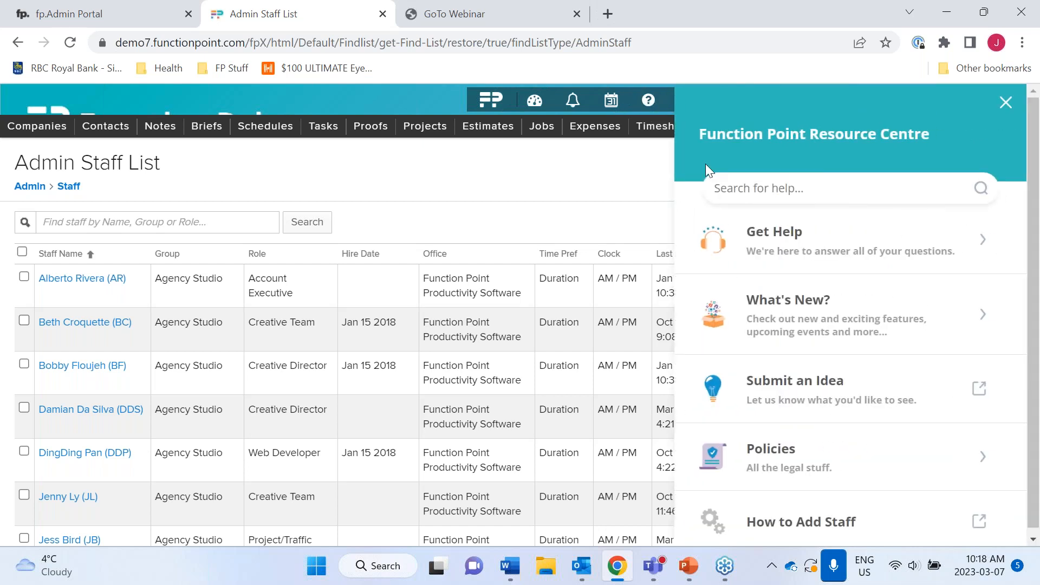
- Search help for 'staff groups' and open the Manage Permissions and Permission Sets article
{"action": "left_click", "coordinate": [782, 195]}
{"action": "type", "text": "staff "}
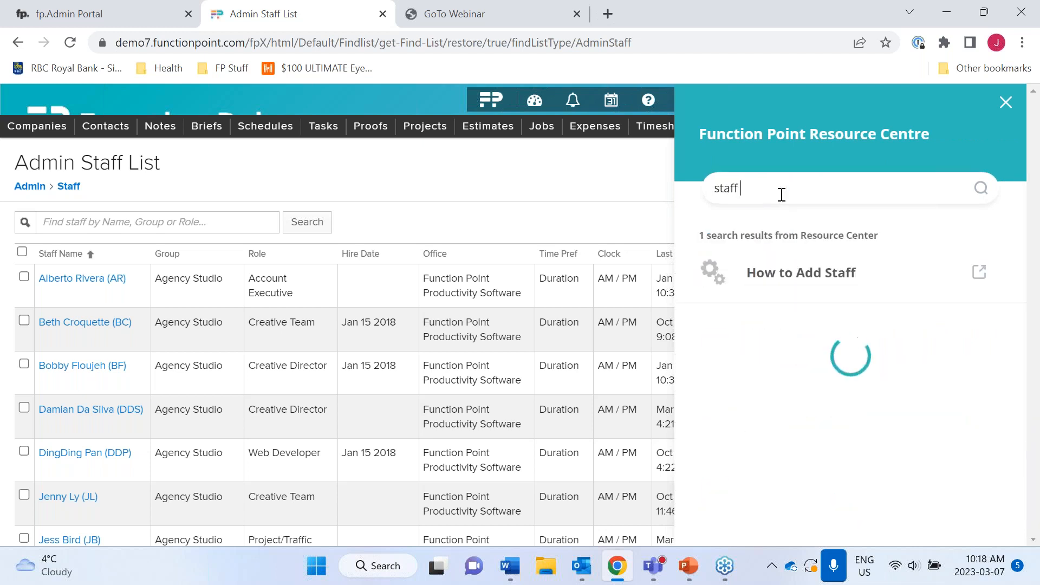
{"action": "type", "text": "groups"}
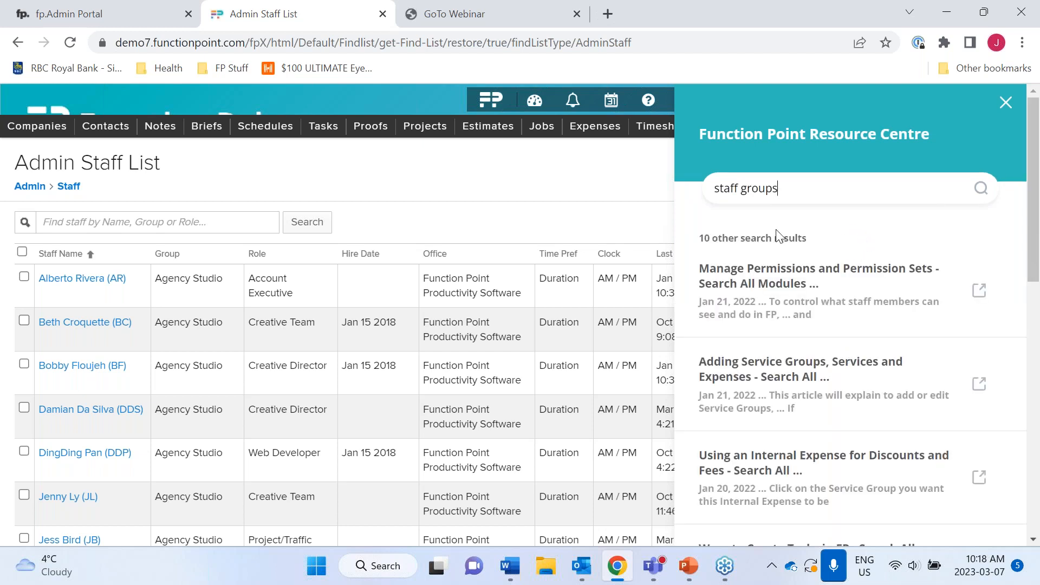
{"action": "left_click", "coordinate": [751, 277]}
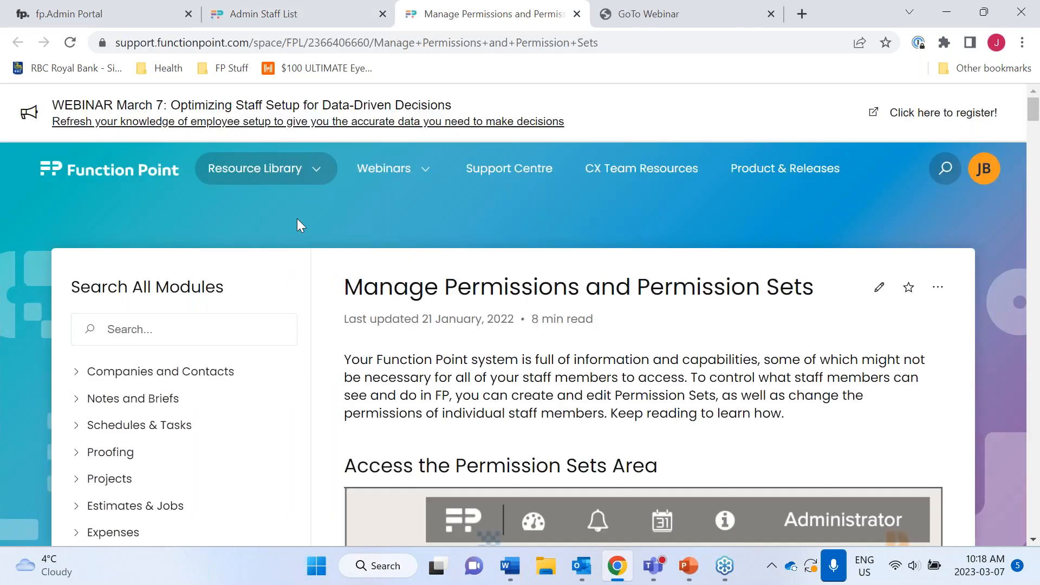
- Skim the permissions article, then open the Rate & Staff Management help section
{"action": "scroll", "coordinate": [148, 428], "scroll_direction": "down", "scroll_amount": 5}
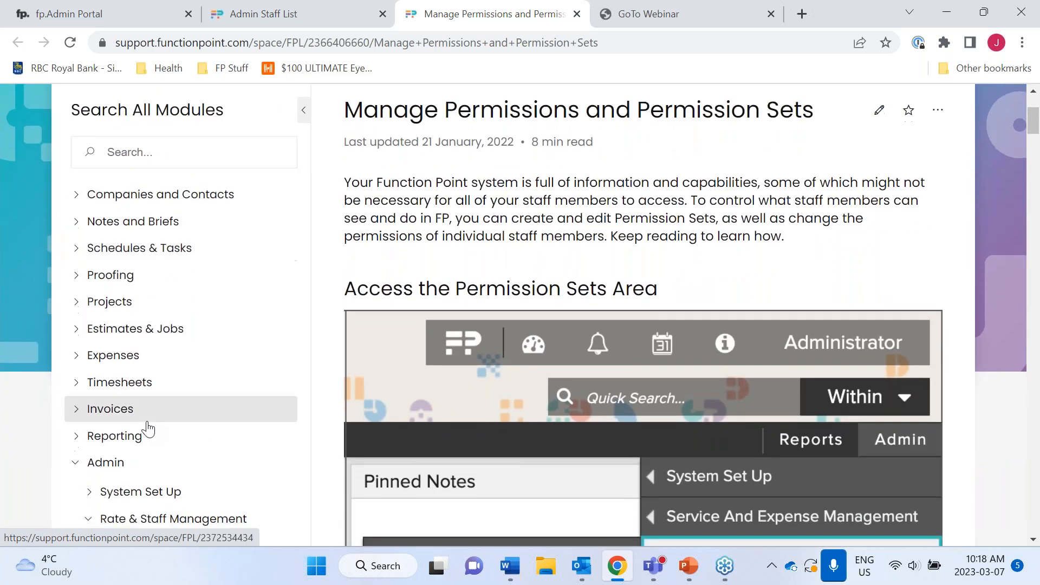
{"action": "scroll", "coordinate": [148, 429], "scroll_direction": "down", "scroll_amount": 2}
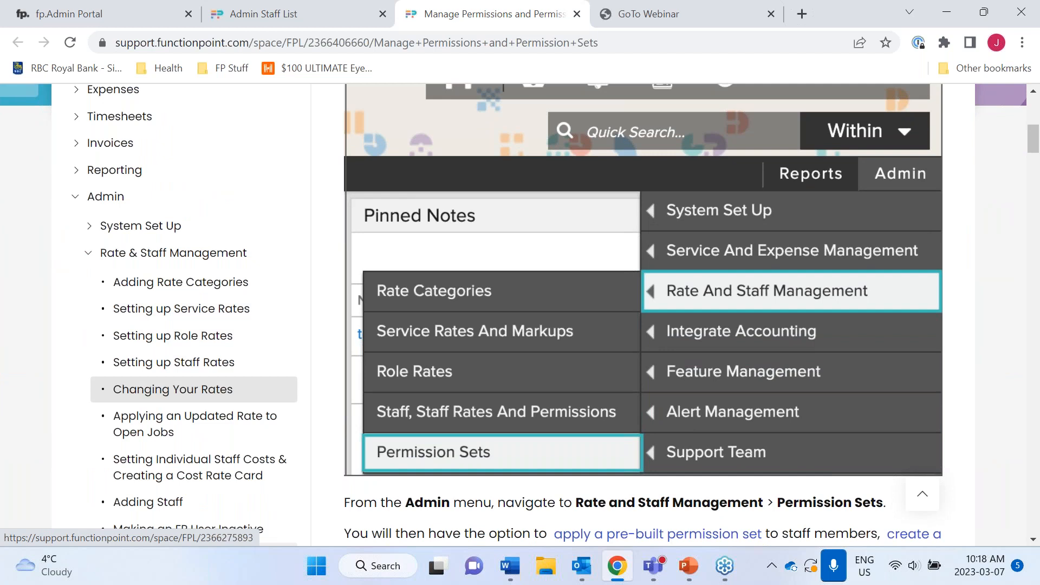
{"action": "scroll", "coordinate": [156, 357], "scroll_direction": "down", "scroll_amount": 4}
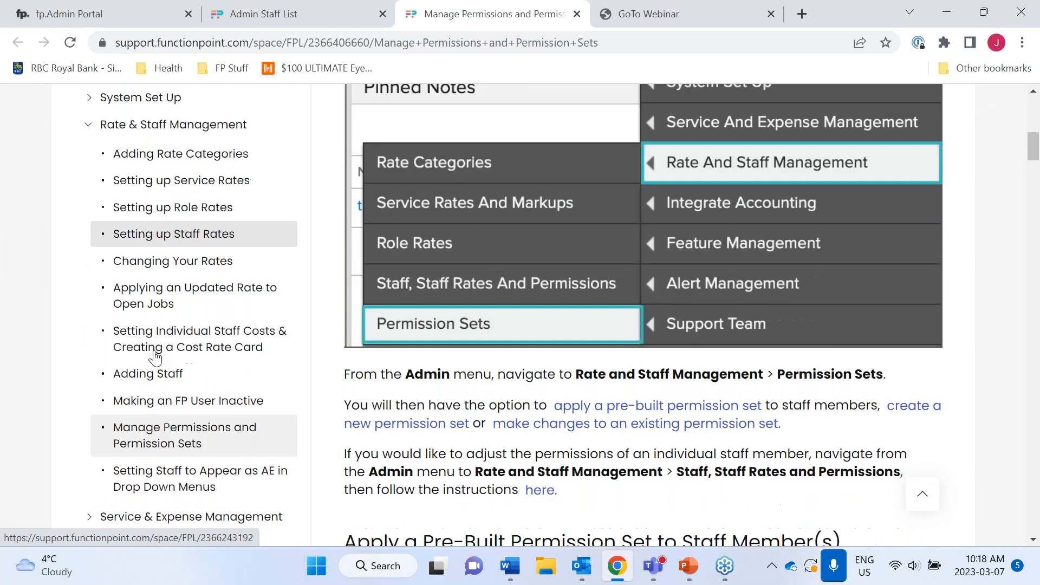
{"action": "scroll", "coordinate": [154, 355], "scroll_direction": "up", "scroll_amount": 4}
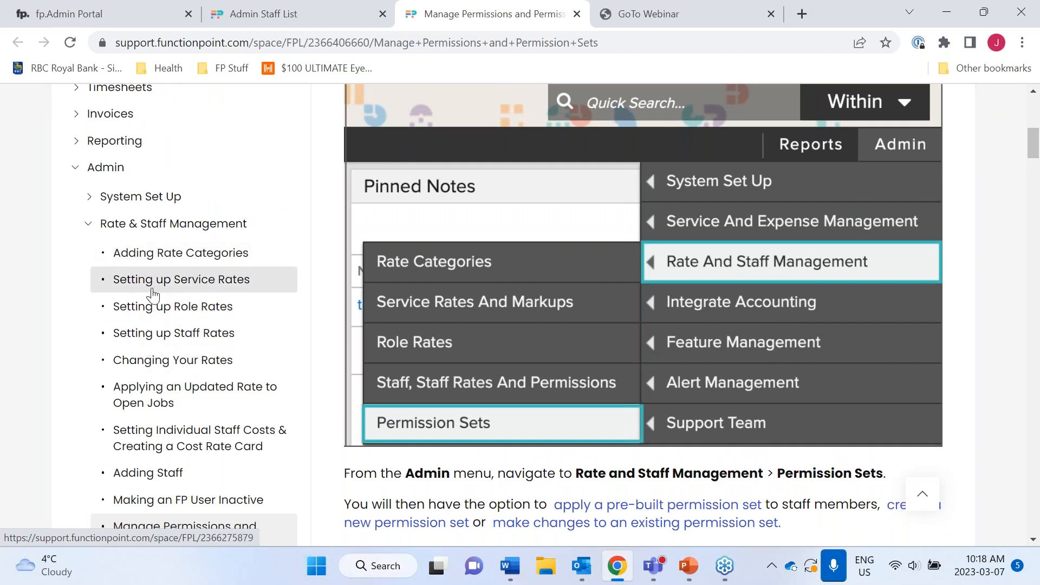
{"action": "left_click", "coordinate": [145, 224]}
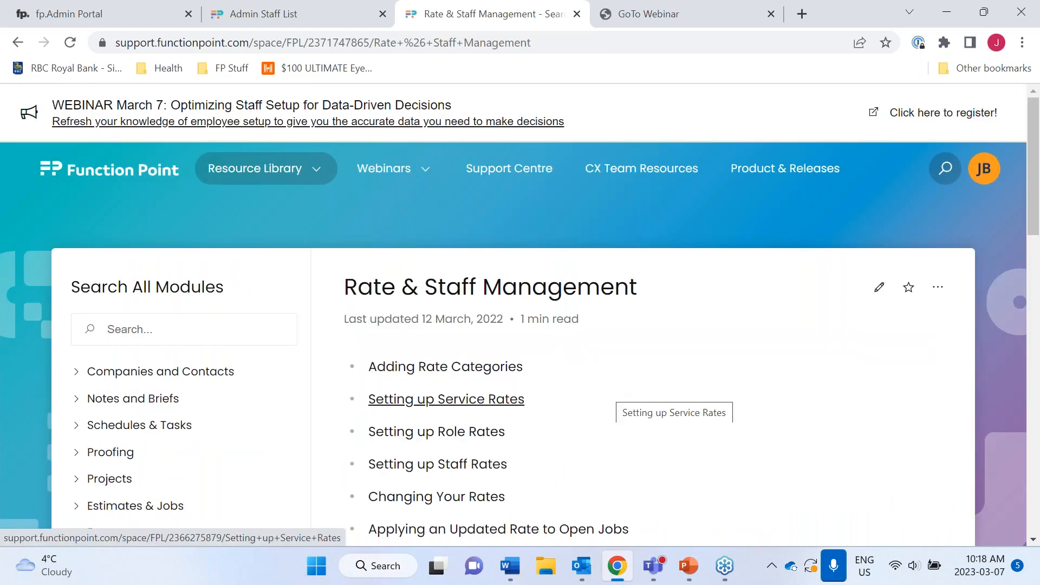
- Open the Adding Staff article and read through it back to the top
{"action": "scroll", "coordinate": [488, 392], "scroll_direction": "down", "scroll_amount": 2}
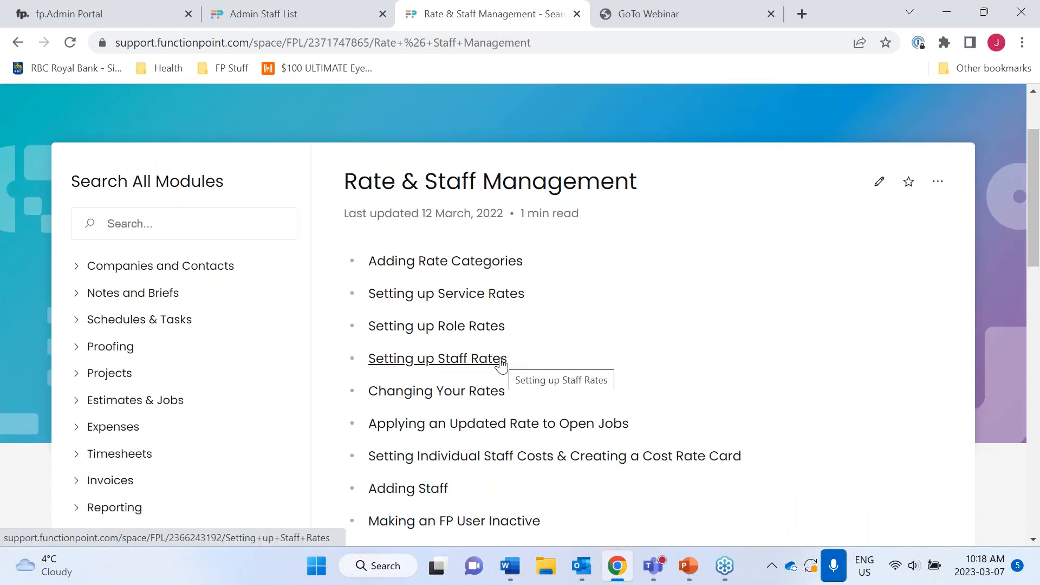
{"action": "scroll", "coordinate": [551, 435], "scroll_direction": "down", "scroll_amount": 2}
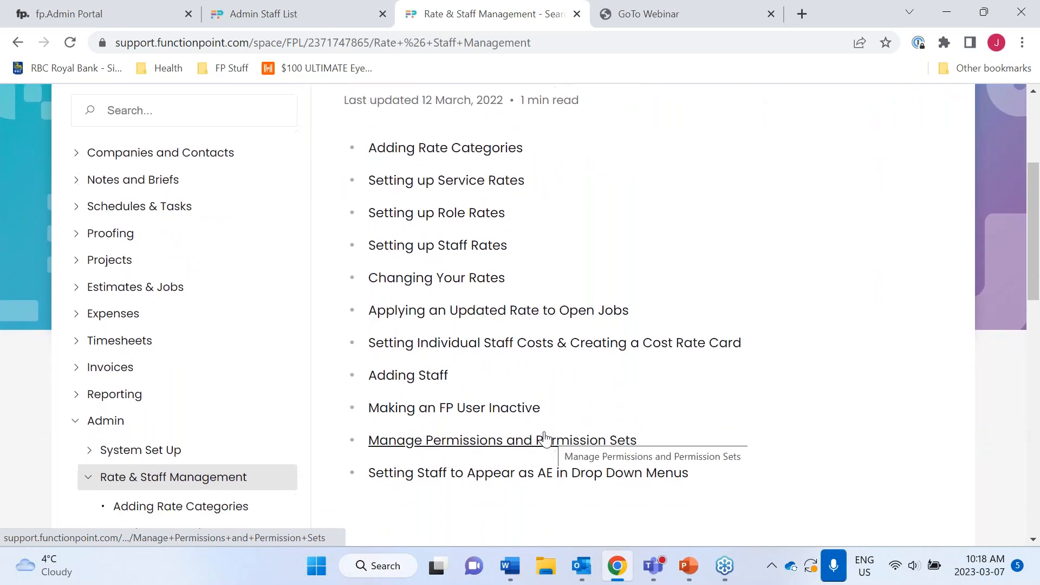
{"action": "left_click", "coordinate": [422, 377]}
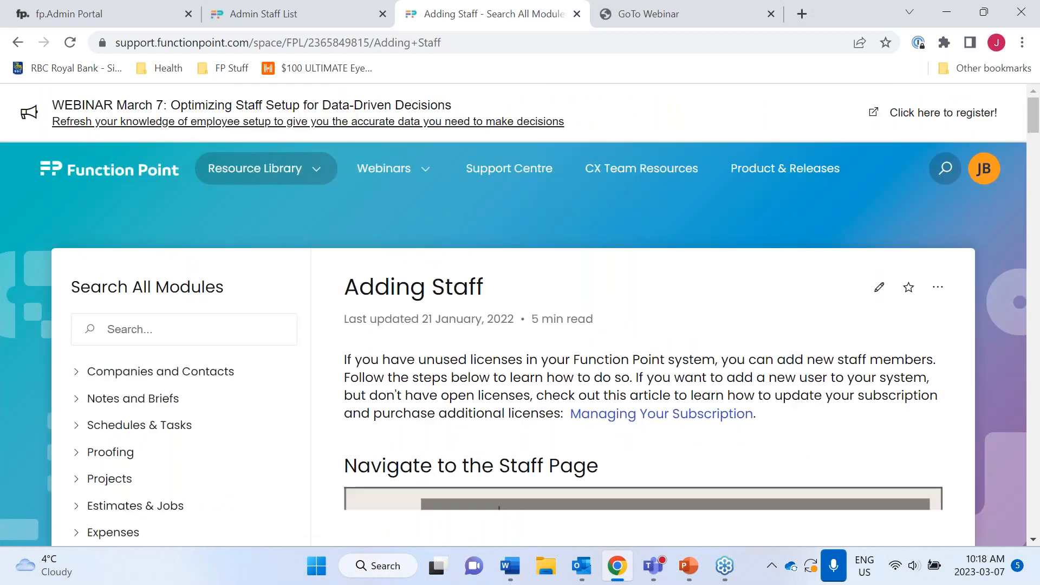
{"action": "scroll", "coordinate": [542, 325], "scroll_direction": "down", "scroll_amount": 5}
{"action": "scroll", "coordinate": [644, 314], "scroll_direction": "down", "scroll_amount": 10}
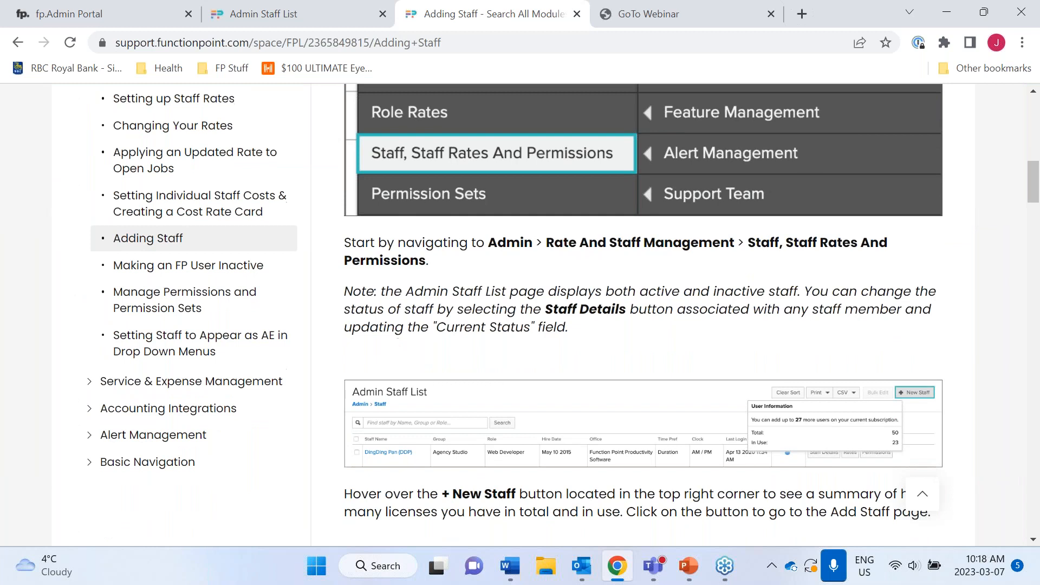
{"action": "scroll", "coordinate": [643, 314], "scroll_direction": "down", "scroll_amount": 15}
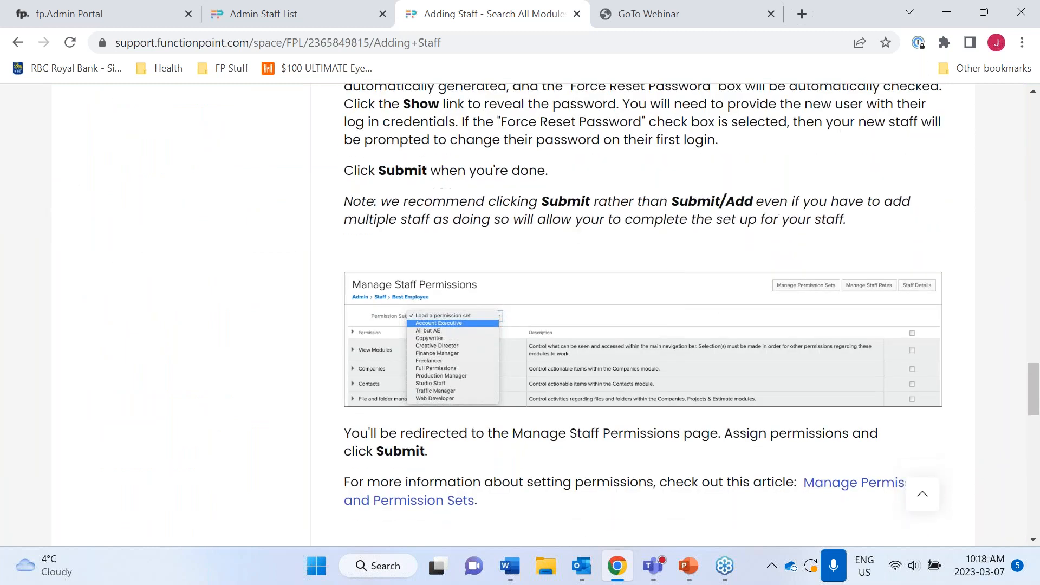
{"action": "scroll", "coordinate": [643, 315], "scroll_direction": "down", "scroll_amount": 2}
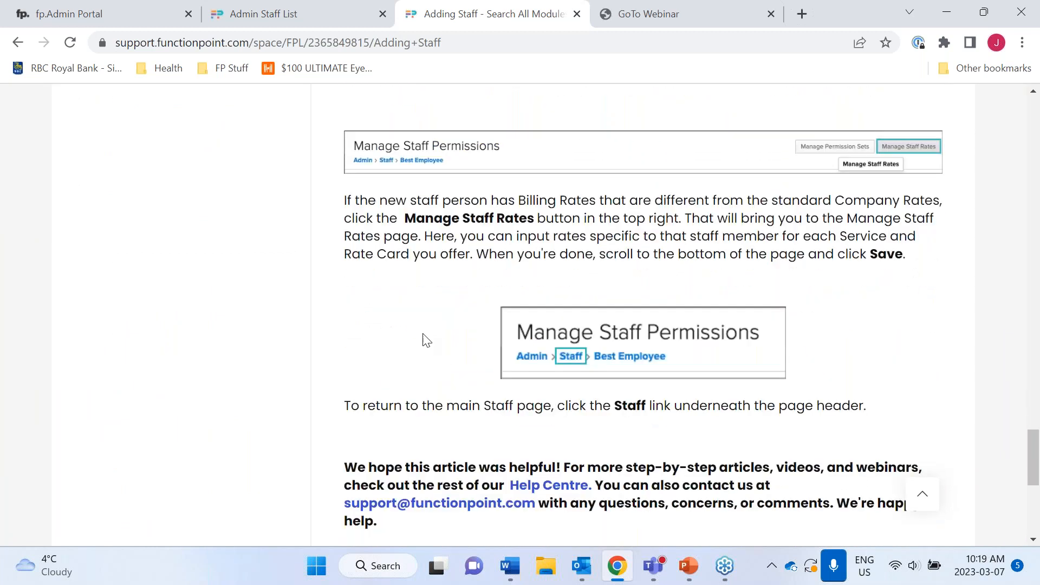
{"action": "scroll", "coordinate": [551, 485], "scroll_direction": "up", "scroll_amount": 3}
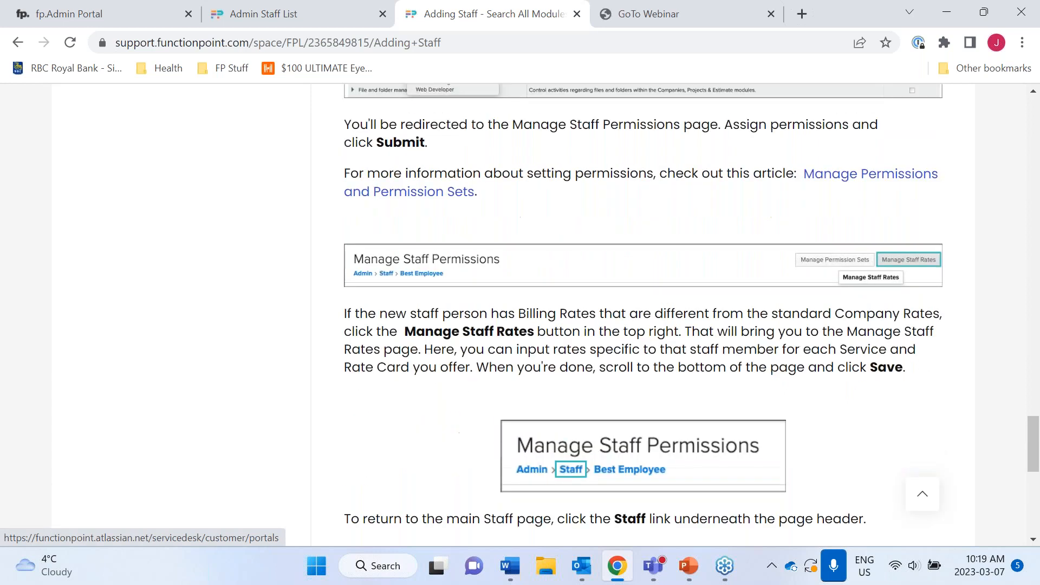
{"action": "scroll", "coordinate": [643, 314], "scroll_direction": "up", "scroll_amount": 15}
{"action": "scroll", "coordinate": [643, 315], "scroll_direction": "up", "scroll_amount": 15}
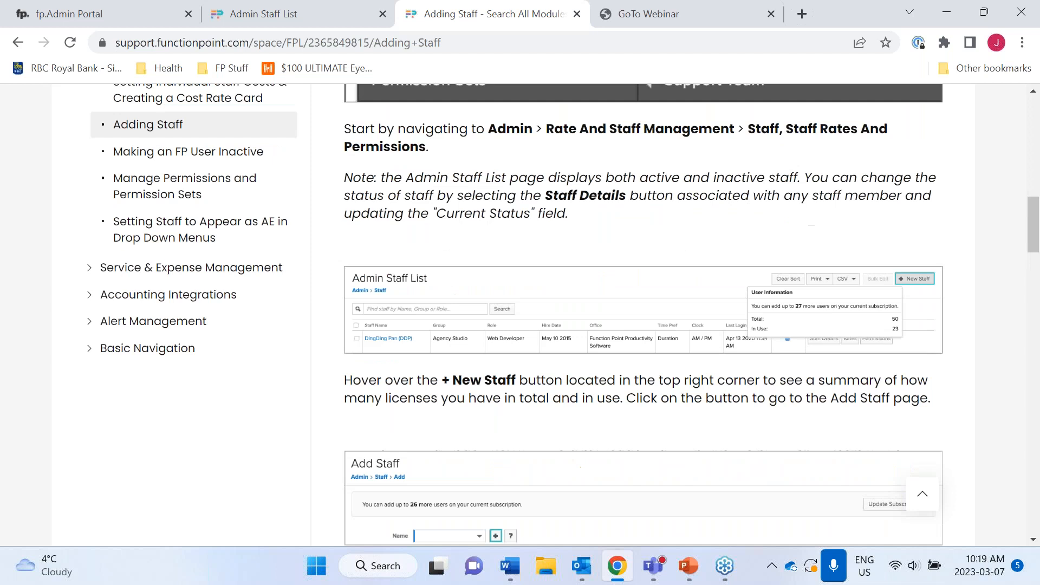
{"action": "scroll", "coordinate": [644, 314], "scroll_direction": "up", "scroll_amount": 10}
{"action": "scroll", "coordinate": [644, 314], "scroll_direction": "up", "scroll_amount": 7}
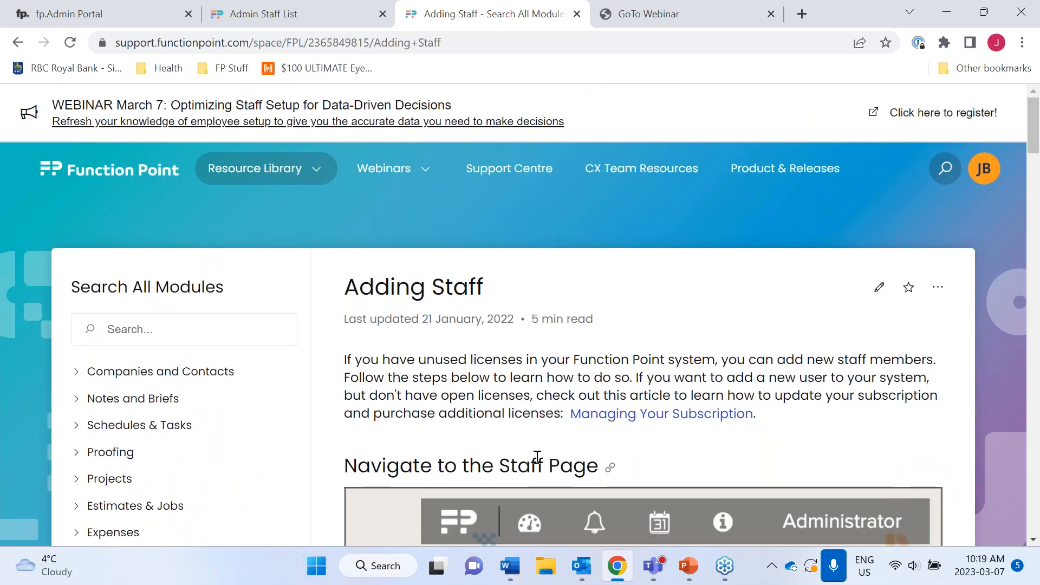
- Search the support site for 'groups' and open the System Set Up article
{"action": "left_click", "coordinate": [189, 335]}
{"action": "type", "text": "groups"}
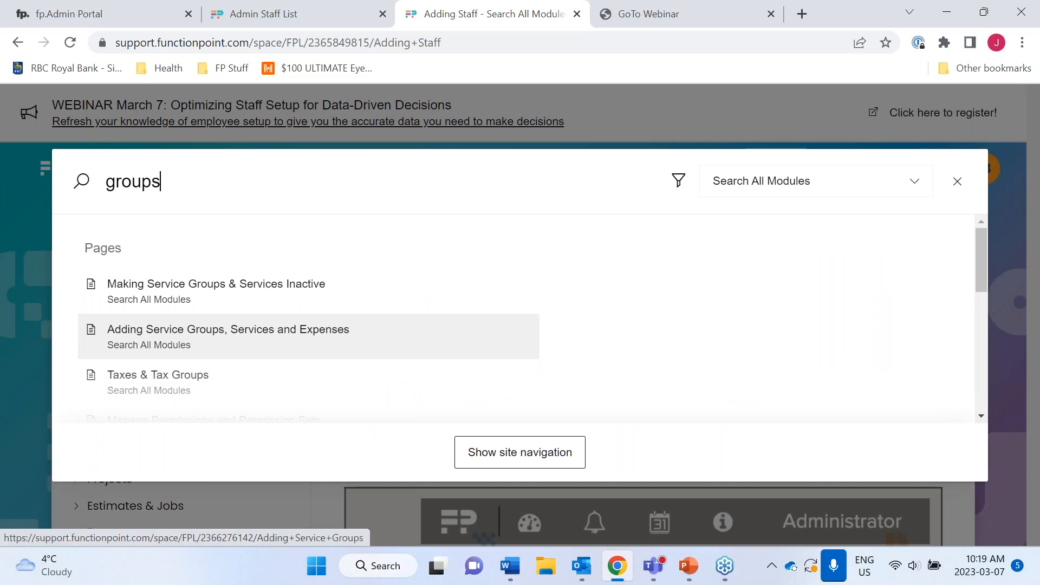
{"action": "scroll", "coordinate": [208, 371], "scroll_direction": "down", "scroll_amount": 3}
{"action": "scroll", "coordinate": [208, 373], "scroll_direction": "down", "scroll_amount": 3}
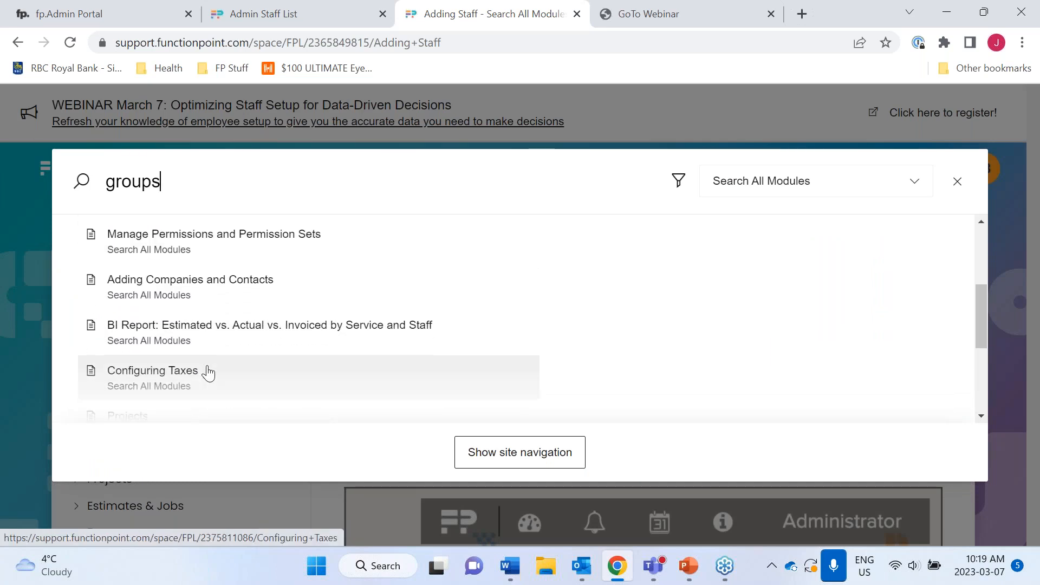
{"action": "scroll", "coordinate": [208, 373], "scroll_direction": "down", "scroll_amount": 1}
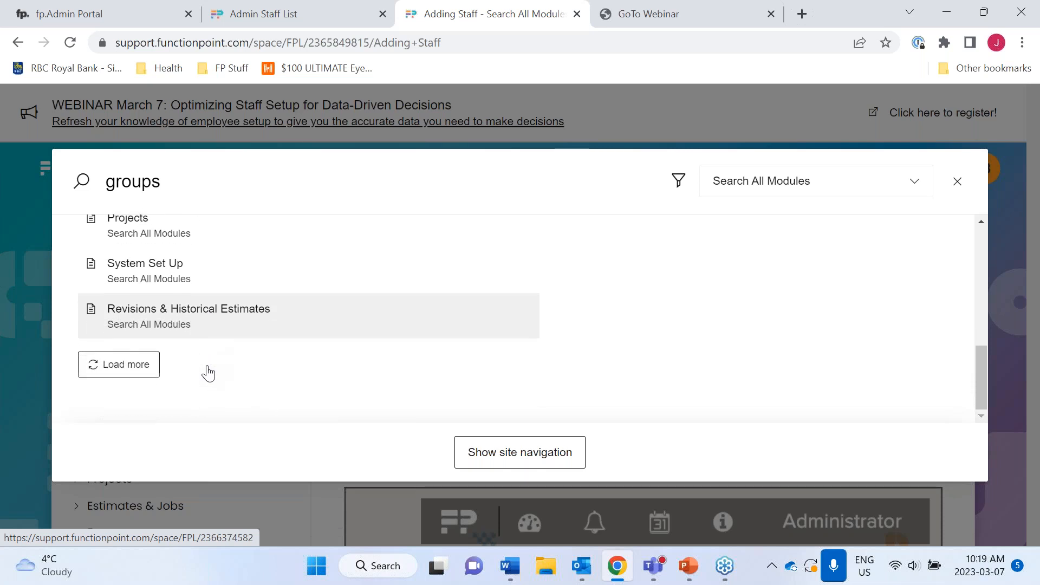
{"action": "left_click", "coordinate": [144, 270]}
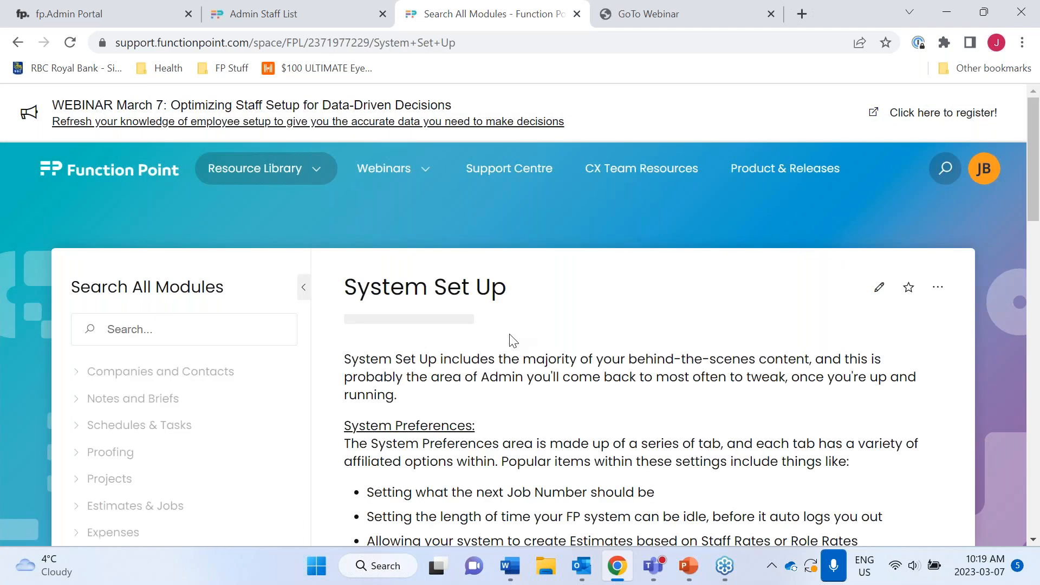
- Read through the System Set Up article, then switch back to the Admin Staff List tab
{"action": "scroll", "coordinate": [627, 422], "scroll_direction": "down", "scroll_amount": 5}
{"action": "scroll", "coordinate": [631, 425], "scroll_direction": "down", "scroll_amount": 10}
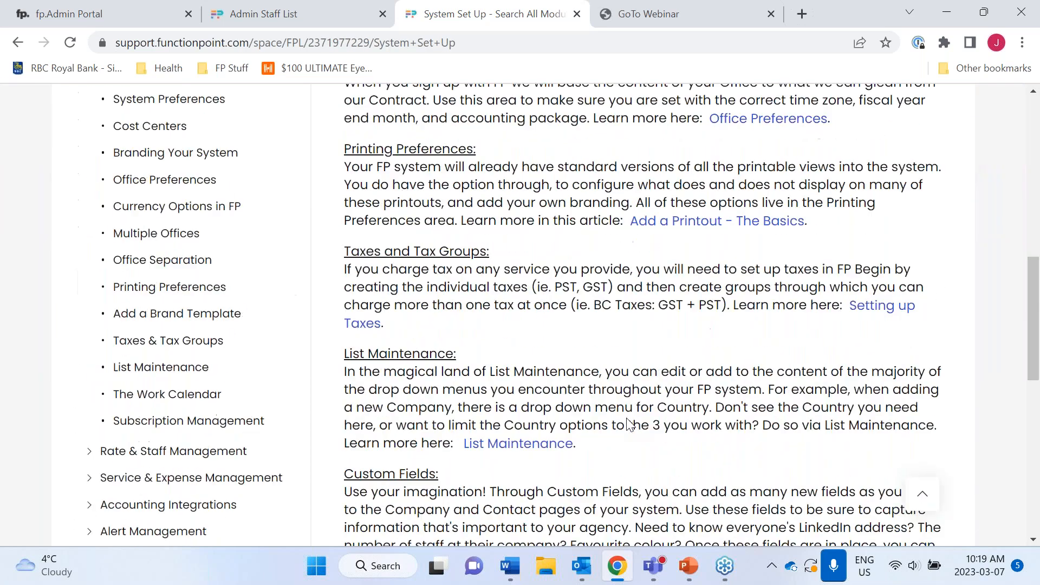
{"action": "scroll", "coordinate": [628, 314], "scroll_direction": "up", "scroll_amount": 2}
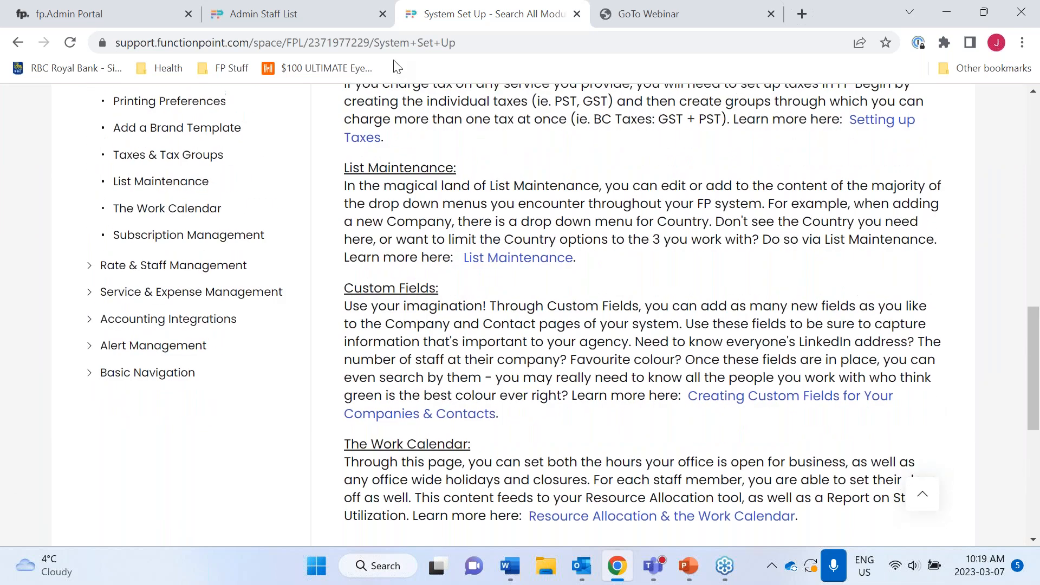
{"action": "left_click", "coordinate": [347, 24]}
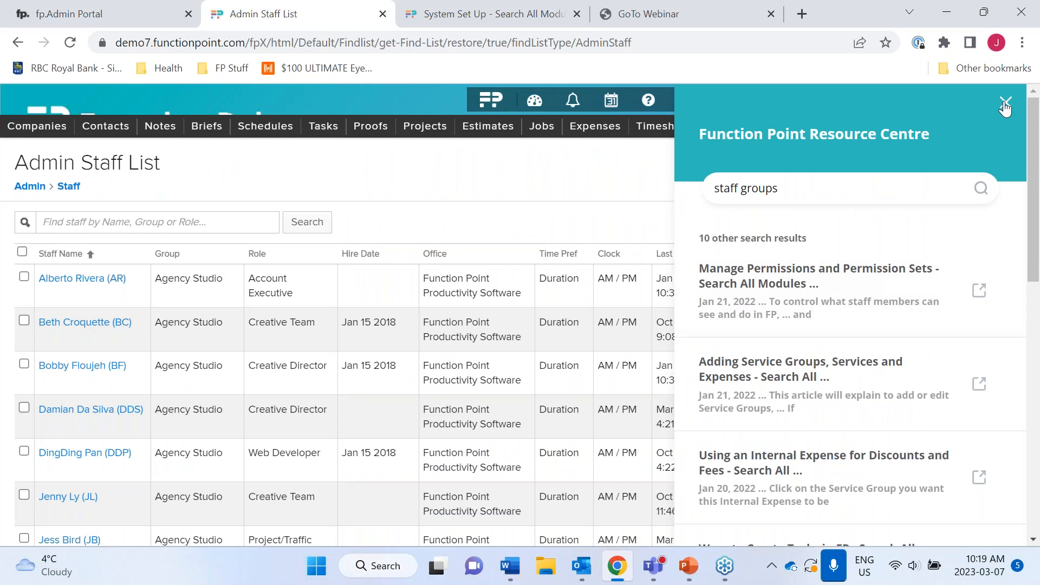
- Clear the 'staff groups' help search and close the Resource Centre panel
{"action": "key", "text": "BackSpace"}
{"action": "key", "text": "BackSpace"}
{"action": "key", "text": "BackSpace"}
{"action": "key", "text": "BackSpace"}
{"action": "key", "text": "BackSpace"}
{"action": "key", "text": "BackSpace"}
{"action": "key", "text": "BackSpace"}
{"action": "key", "text": "BackSpace"}
{"action": "key", "text": "BackSpace"}
{"action": "key", "text": "BackSpace"}
{"action": "key", "text": "BackSpace"}
{"action": "key", "text": "BackSpace"}
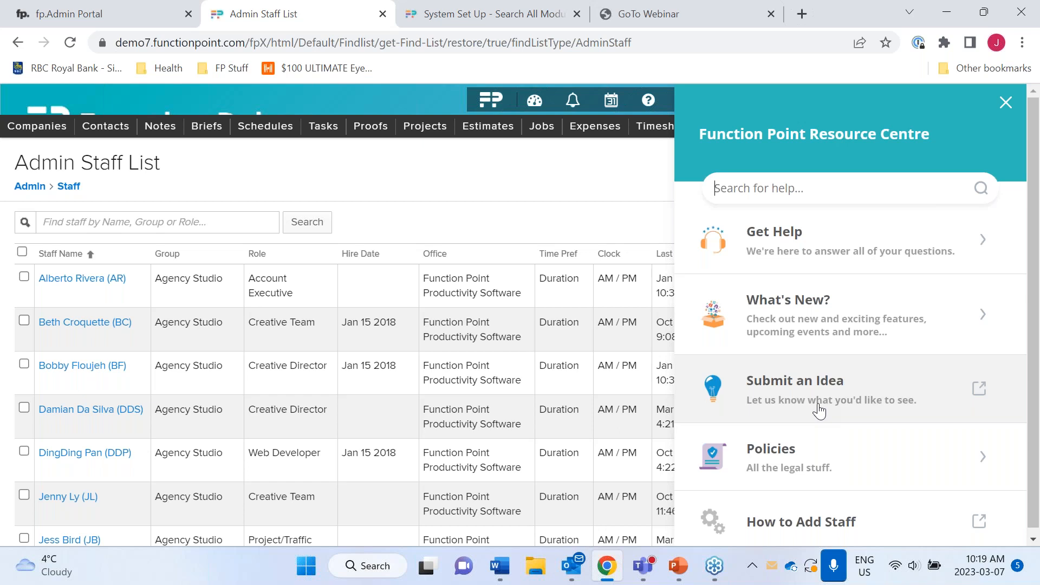
{"action": "left_click", "coordinate": [611, 216]}
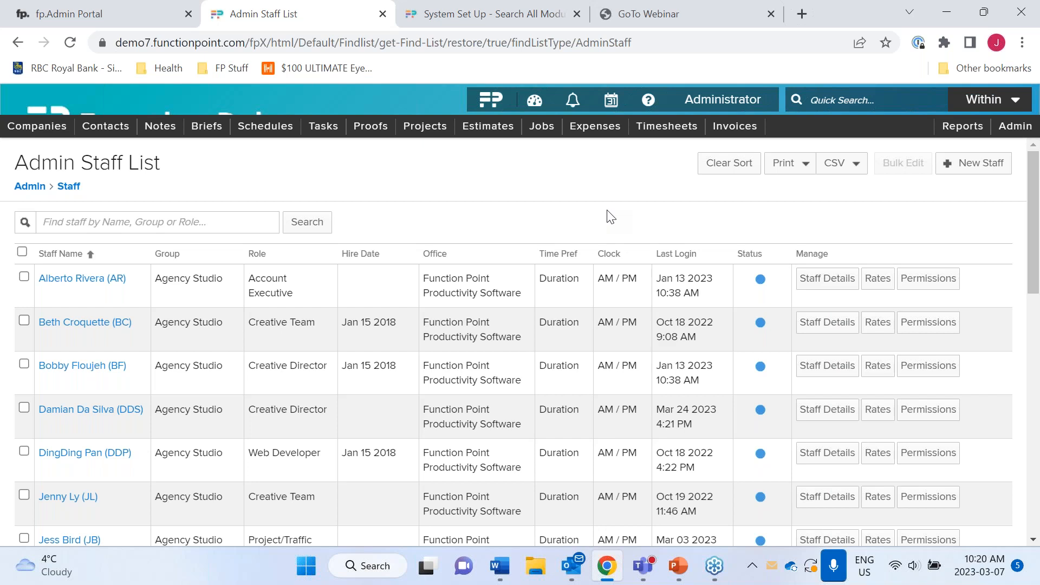
- Go from Admin to List Maintenance and load the Staff Group list items
{"action": "left_click", "coordinate": [37, 192]}
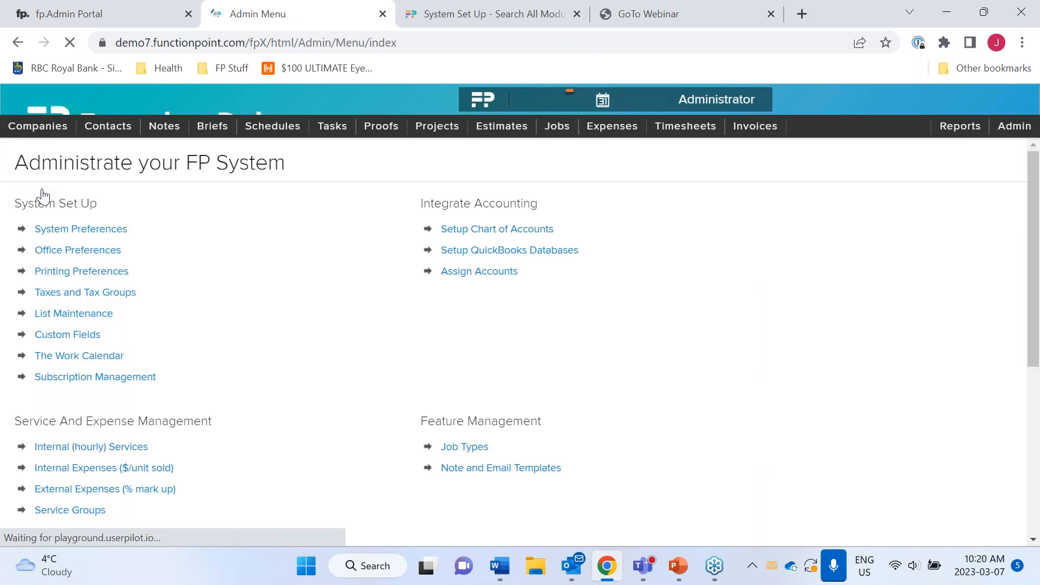
{"action": "left_click", "coordinate": [107, 320]}
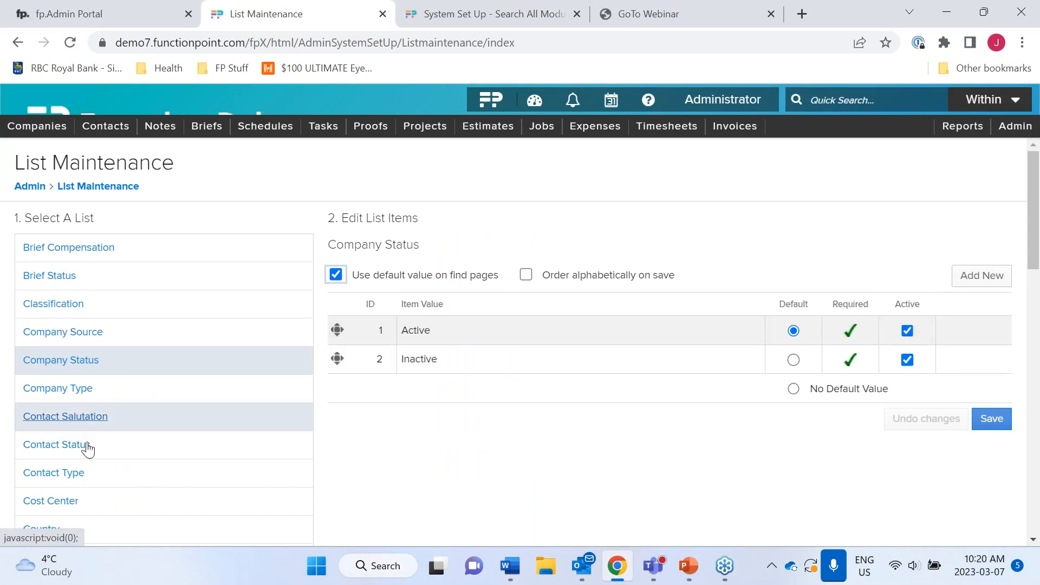
{"action": "scroll", "coordinate": [87, 448], "scroll_direction": "down", "scroll_amount": 1}
{"action": "scroll", "coordinate": [88, 448], "scroll_direction": "down", "scroll_amount": 3}
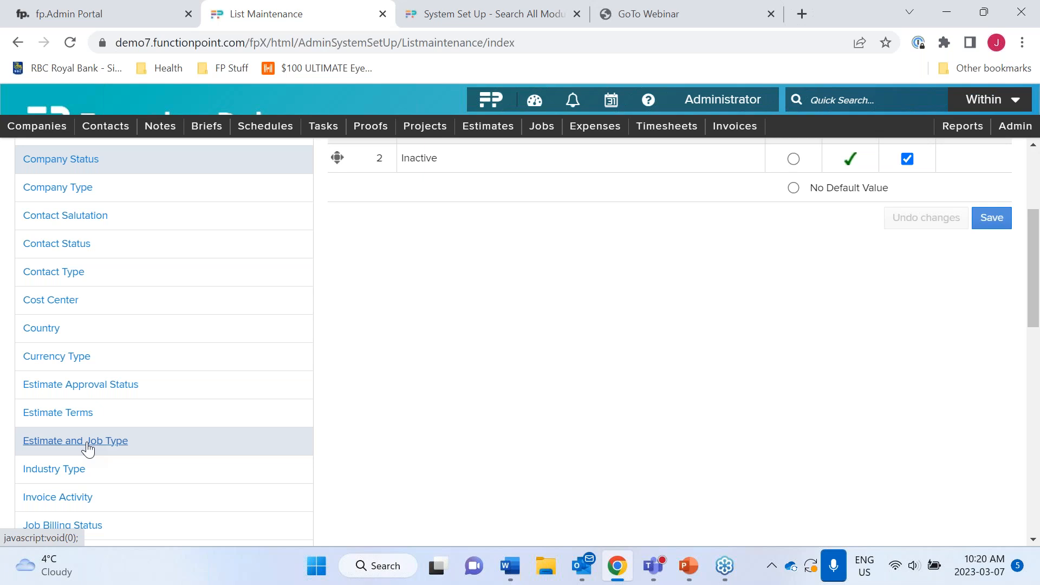
{"action": "scroll", "coordinate": [88, 449], "scroll_direction": "down", "scroll_amount": 6}
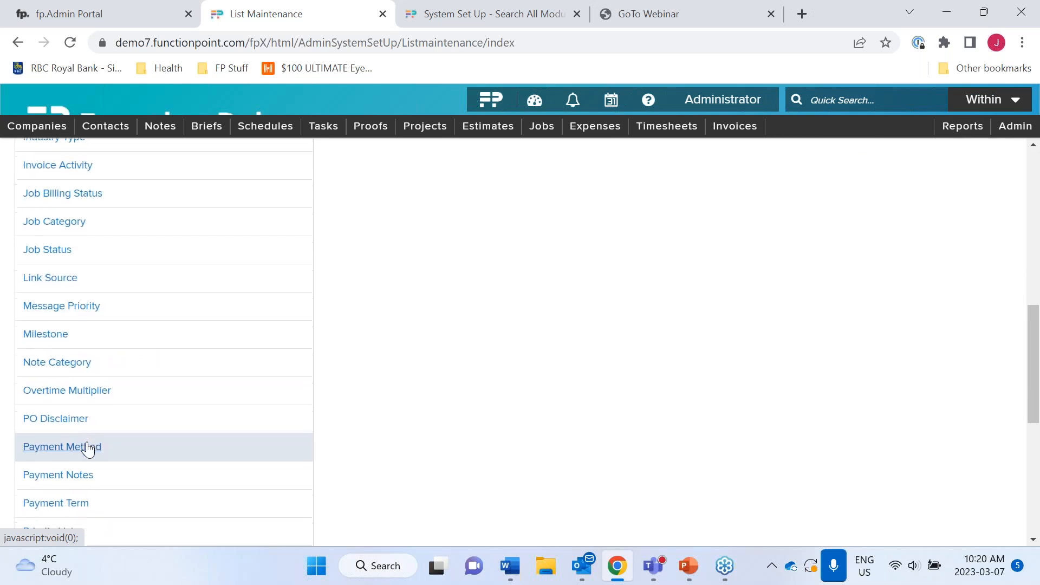
{"action": "scroll", "coordinate": [88, 449], "scroll_direction": "down", "scroll_amount": 2}
{"action": "scroll", "coordinate": [88, 449], "scroll_direction": "up", "scroll_amount": 5}
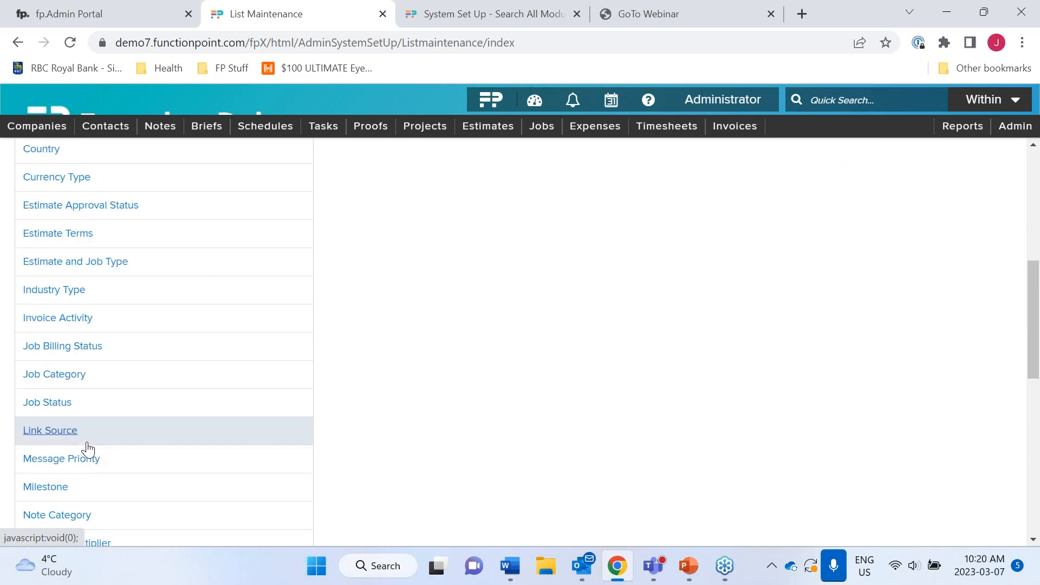
{"action": "scroll", "coordinate": [87, 449], "scroll_direction": "down", "scroll_amount": 2}
{"action": "scroll", "coordinate": [88, 449], "scroll_direction": "down", "scroll_amount": 5}
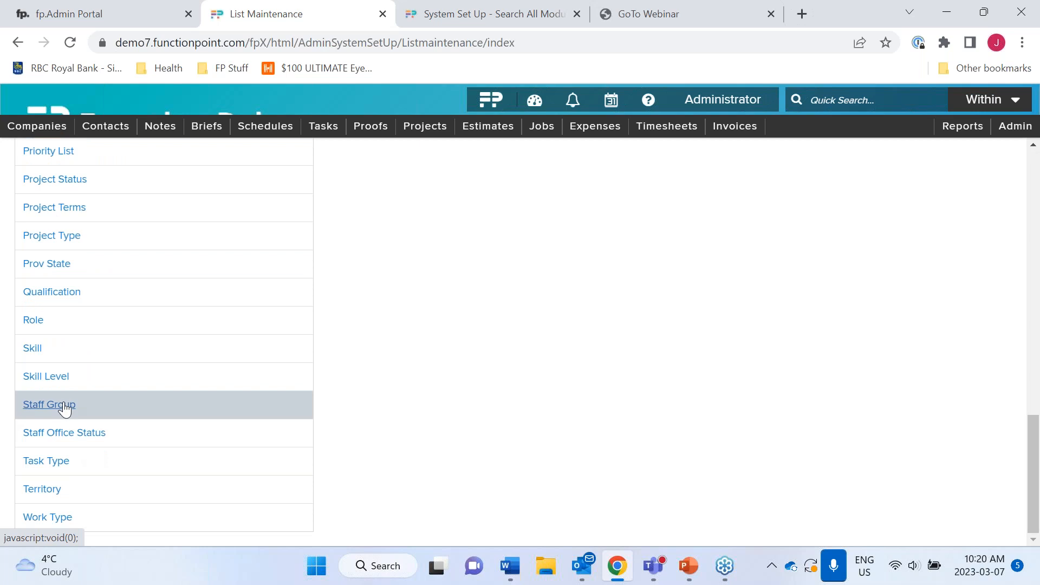
{"action": "left_click", "coordinate": [64, 409]}
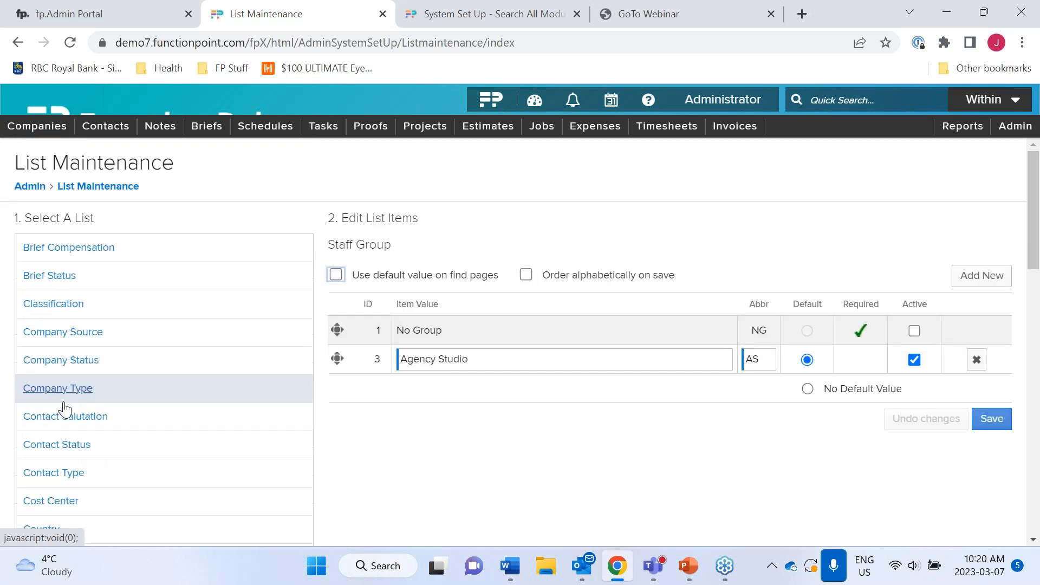
- Save a new Staff Group item 'Video' with abbreviation VP, then try dragging it higher
{"action": "left_click", "coordinate": [982, 276]}
{"action": "type", "text": "Vido"}
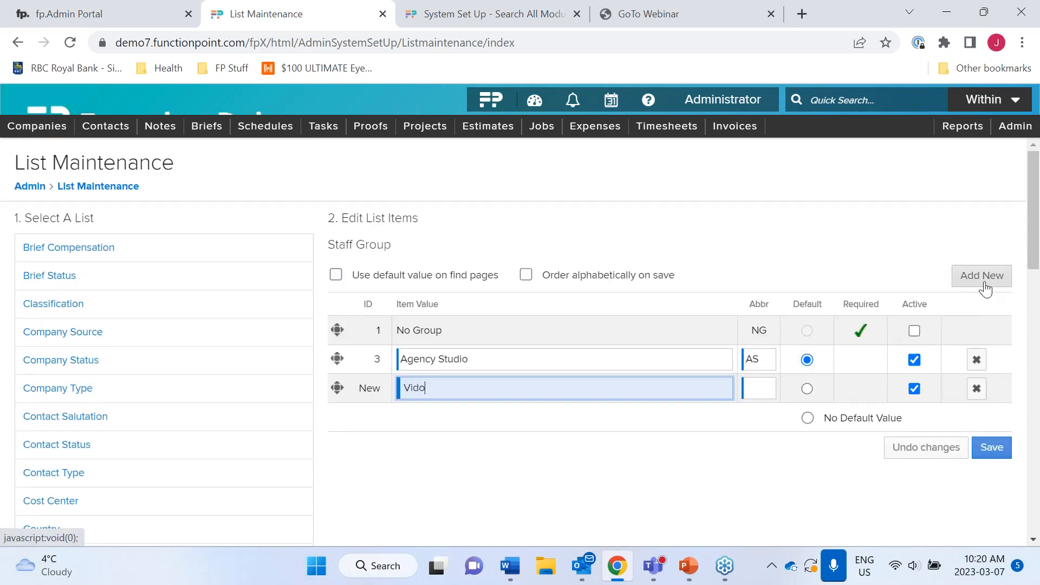
{"action": "type", "text": "eo"}
{"action": "left_click", "coordinate": [982, 454]}
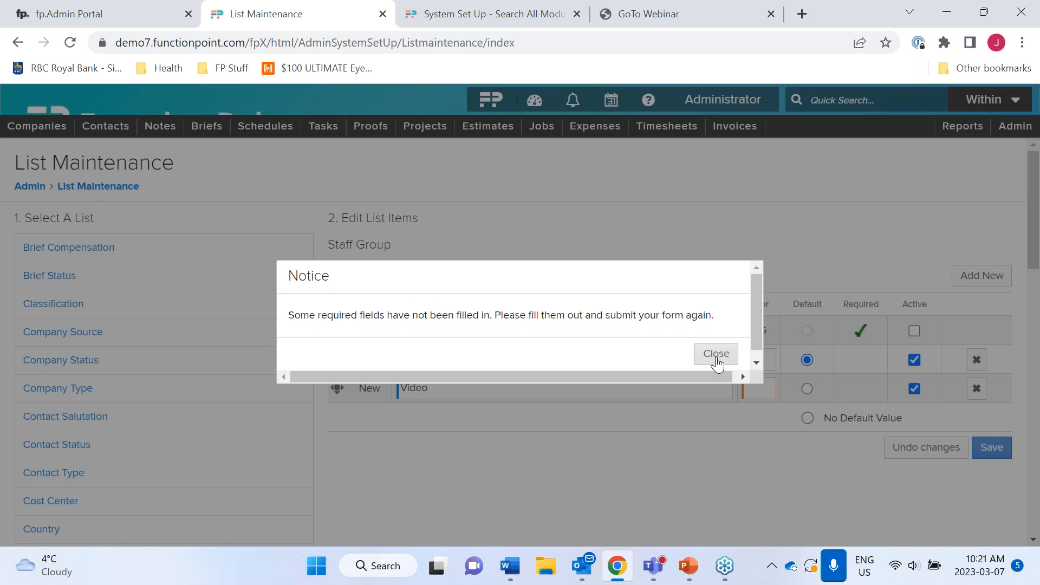
{"action": "left_click", "coordinate": [717, 362]}
{"action": "type", "text": "VP"}
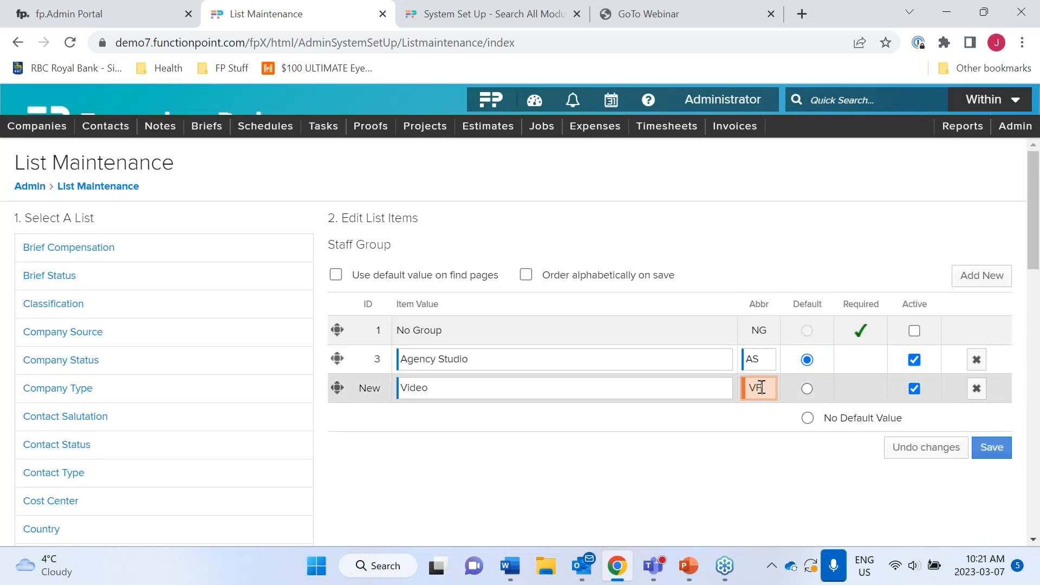
{"action": "left_click", "coordinate": [996, 455]}
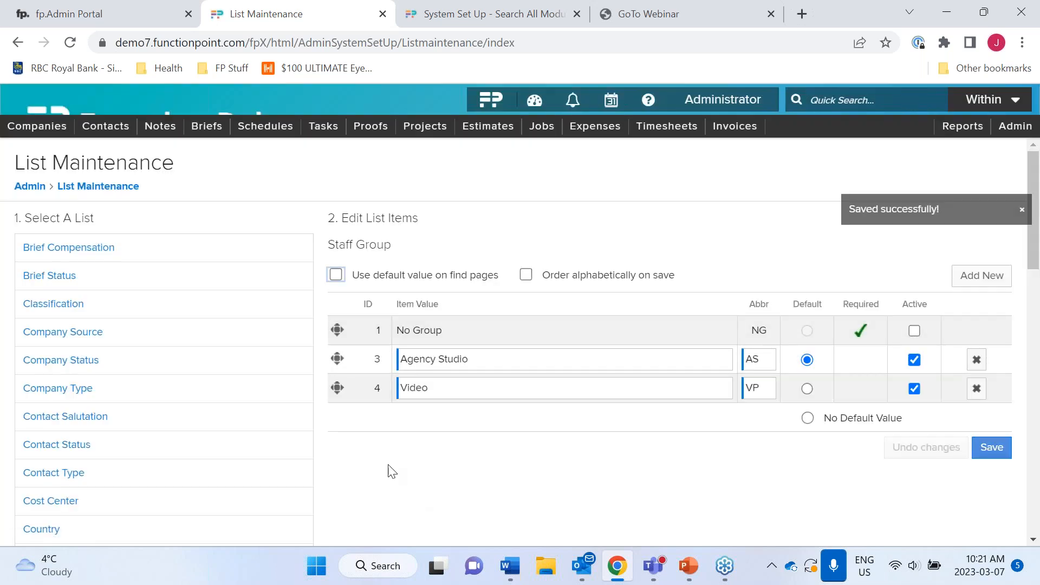
{"action": "left_click_drag", "start_coordinate": [338, 388], "coordinate": [338, 342]}
{"action": "mouse_move", "coordinate": [335, 392]}
{"action": "left_mouse_down"}
{"action": "mouse_move", "coordinate": [330, 368]}
{"action": "mouse_move", "coordinate": [348, 407]}
{"action": "left_mouse_up"}
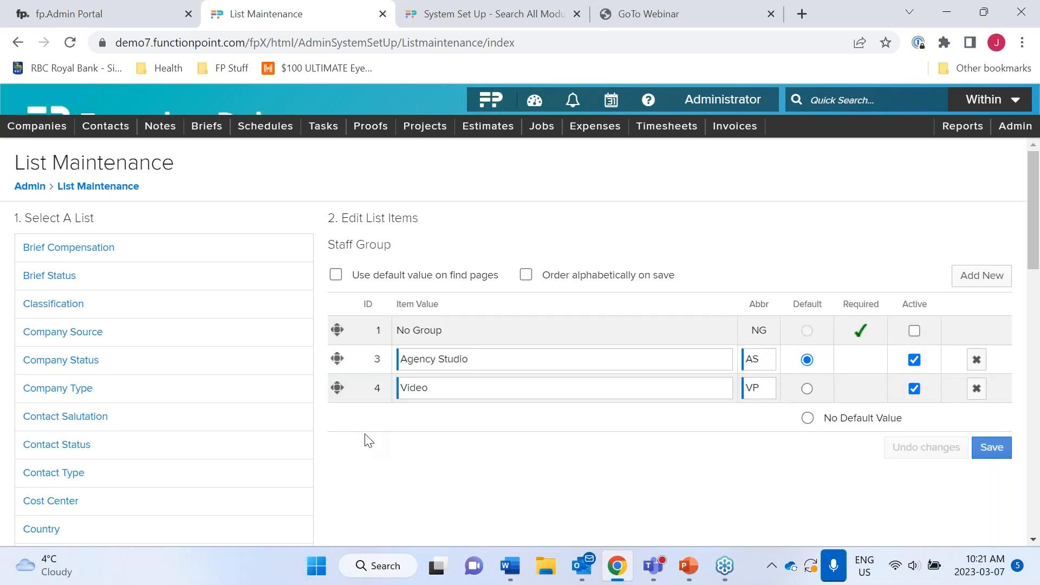
{"action": "scroll", "coordinate": [136, 443], "scroll_direction": "down", "scroll_amount": 4}
{"action": "scroll", "coordinate": [139, 445], "scroll_direction": "down", "scroll_amount": 9}
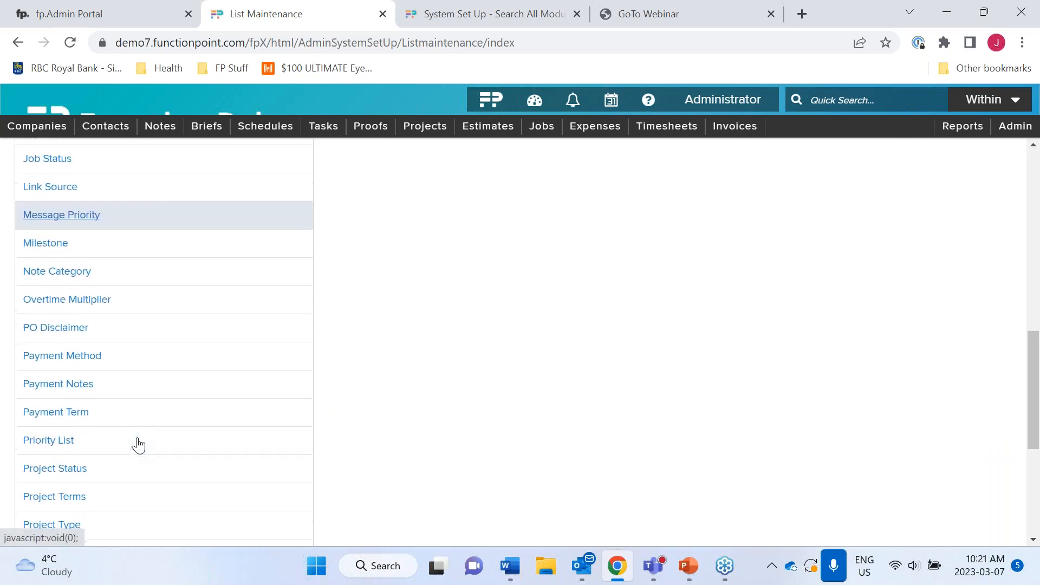
{"action": "scroll", "coordinate": [138, 444], "scroll_direction": "down", "scroll_amount": 1}
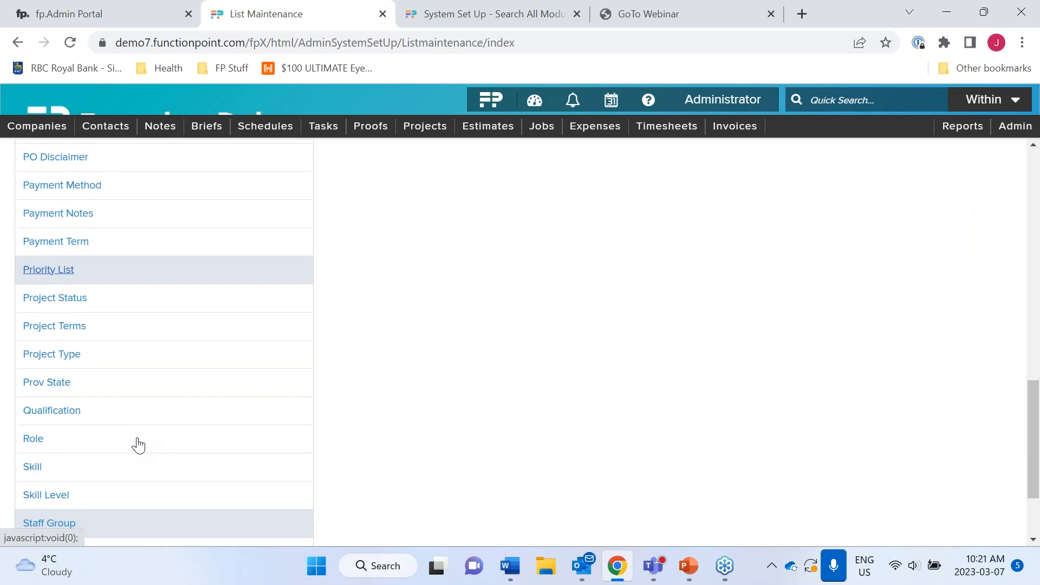
{"action": "left_click", "coordinate": [40, 432]}
{"action": "scroll", "coordinate": [609, 497], "scroll_direction": "down", "scroll_amount": 3}
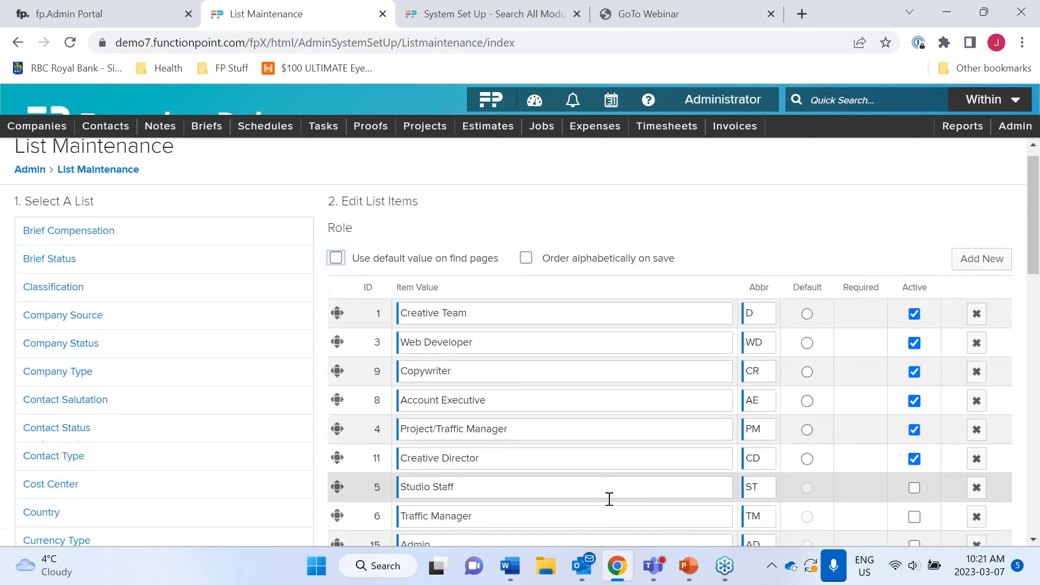
{"action": "scroll", "coordinate": [609, 498], "scroll_direction": "up", "scroll_amount": 1}
{"action": "left_click", "coordinate": [526, 175]}
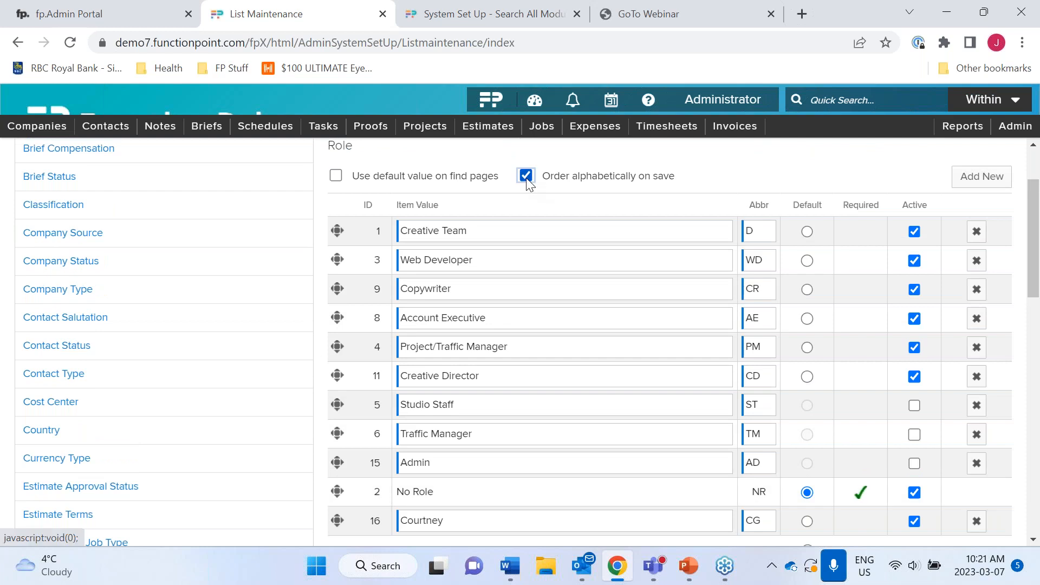
{"action": "scroll", "coordinate": [772, 412], "scroll_direction": "down", "scroll_amount": 2}
{"action": "scroll", "coordinate": [772, 412], "scroll_direction": "down", "scroll_amount": 3}
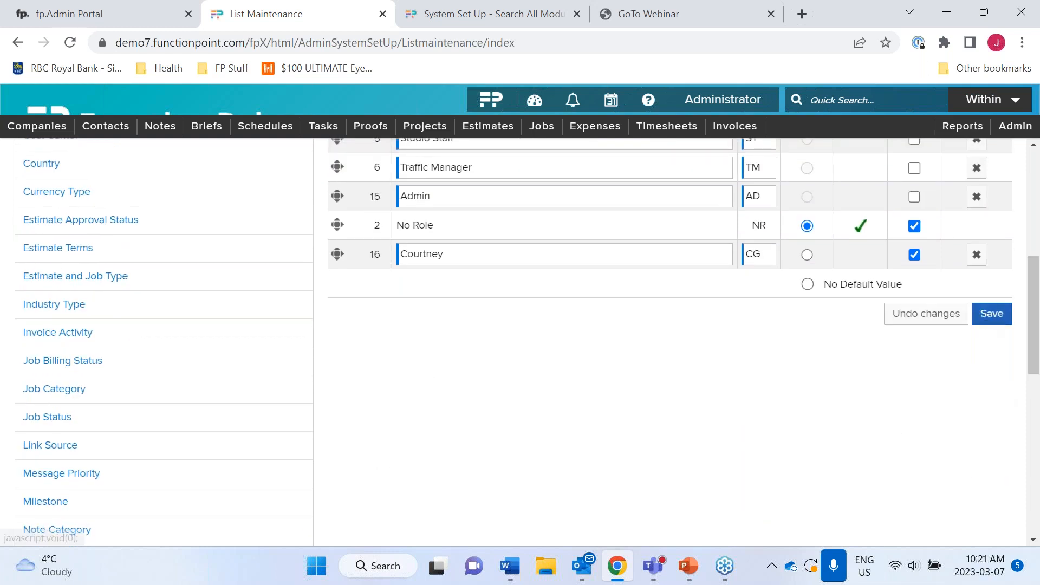
{"action": "left_click", "coordinate": [975, 311]}
{"action": "scroll", "coordinate": [422, 396], "scroll_direction": "down", "scroll_amount": 3}
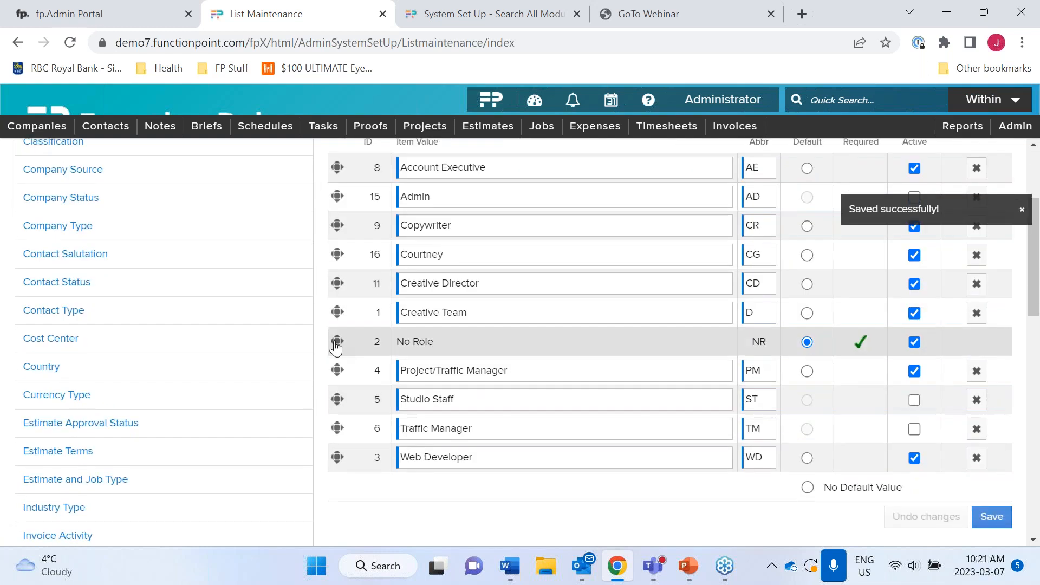
{"action": "left_click_drag", "start_coordinate": [337, 344], "coordinate": [353, 460]}
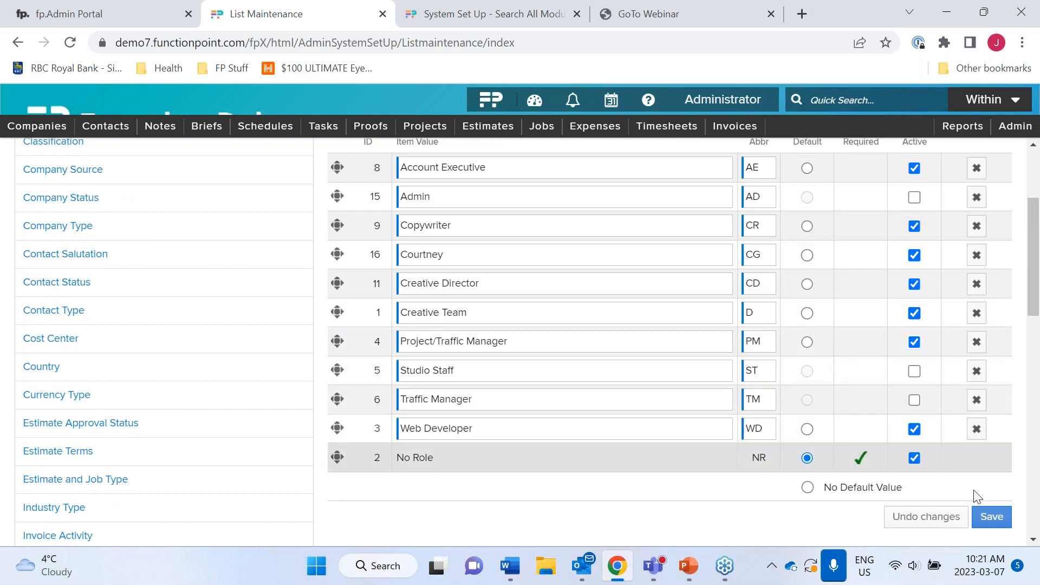
{"action": "left_click", "coordinate": [992, 513]}
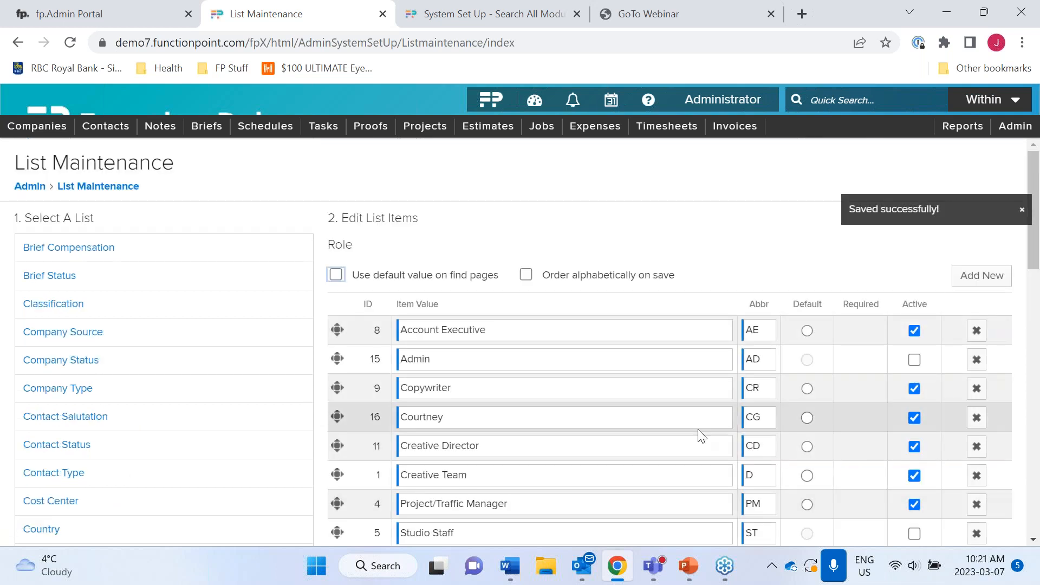
{"action": "scroll", "coordinate": [699, 432], "scroll_direction": "down", "scroll_amount": 3}
{"action": "scroll", "coordinate": [616, 369], "scroll_direction": "up", "scroll_amount": 2}
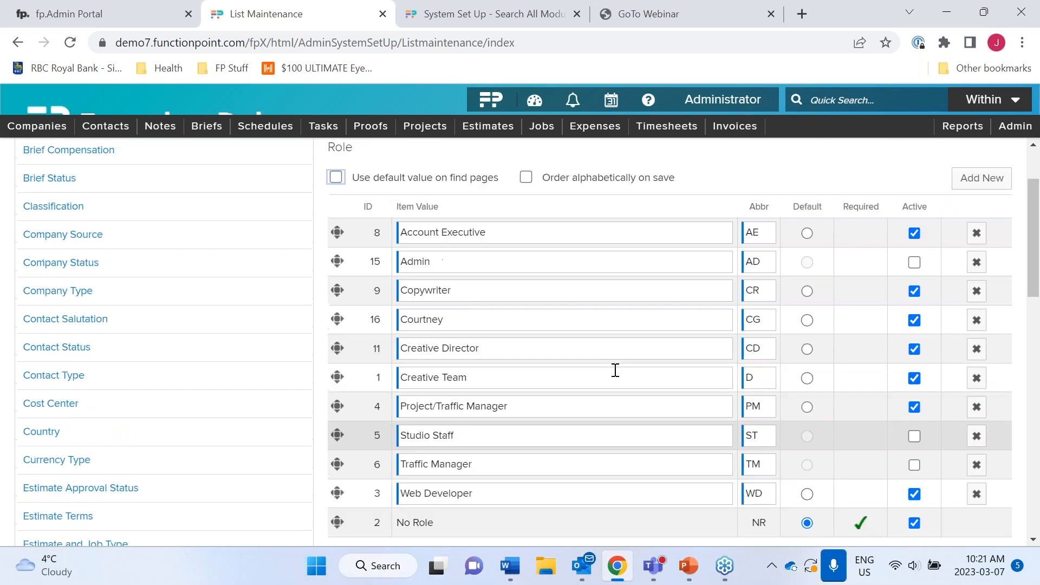
{"action": "scroll", "coordinate": [615, 369], "scroll_direction": "down", "scroll_amount": 1}
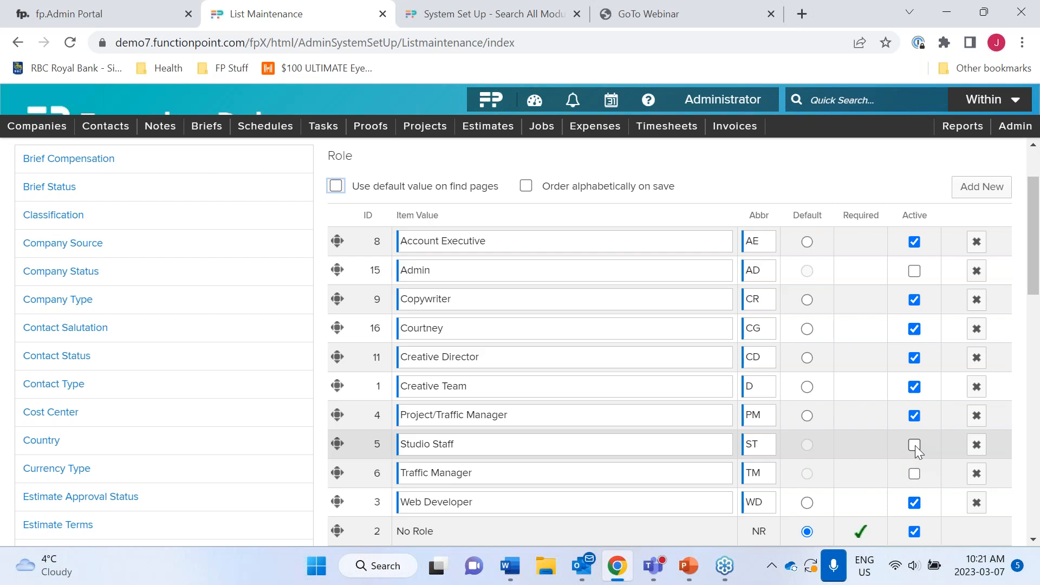
{"action": "scroll", "coordinate": [272, 329], "scroll_direction": "down", "scroll_amount": 6}
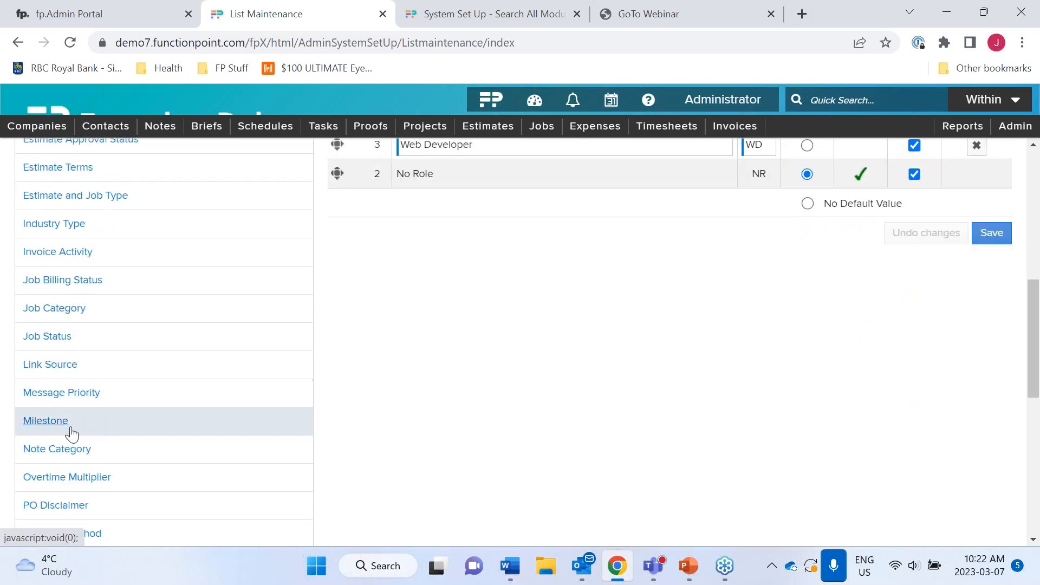
{"action": "scroll", "coordinate": [89, 485], "scroll_direction": "down", "scroll_amount": 6}
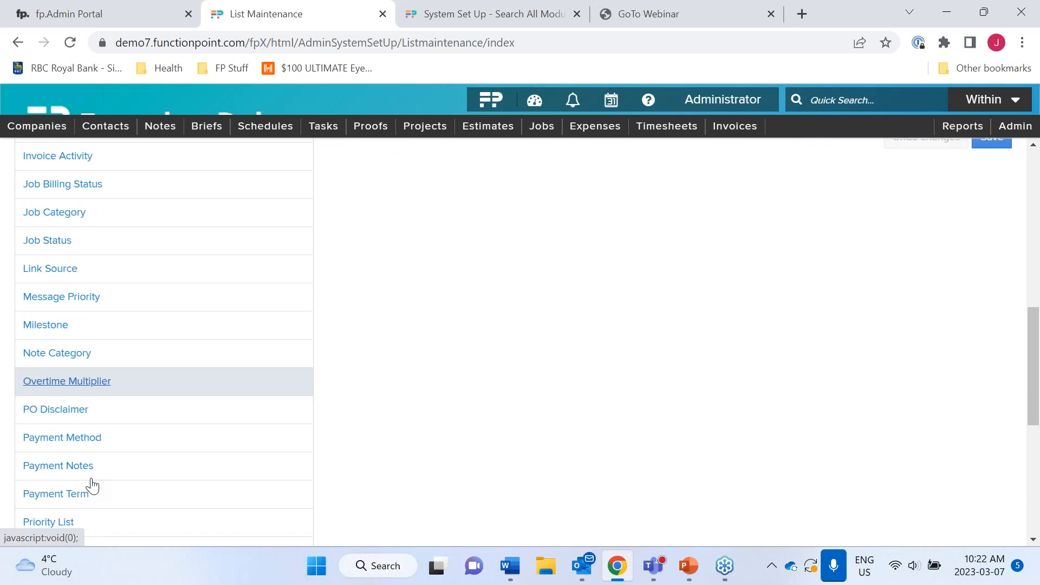
{"action": "scroll", "coordinate": [88, 479], "scroll_direction": "down", "scroll_amount": 2}
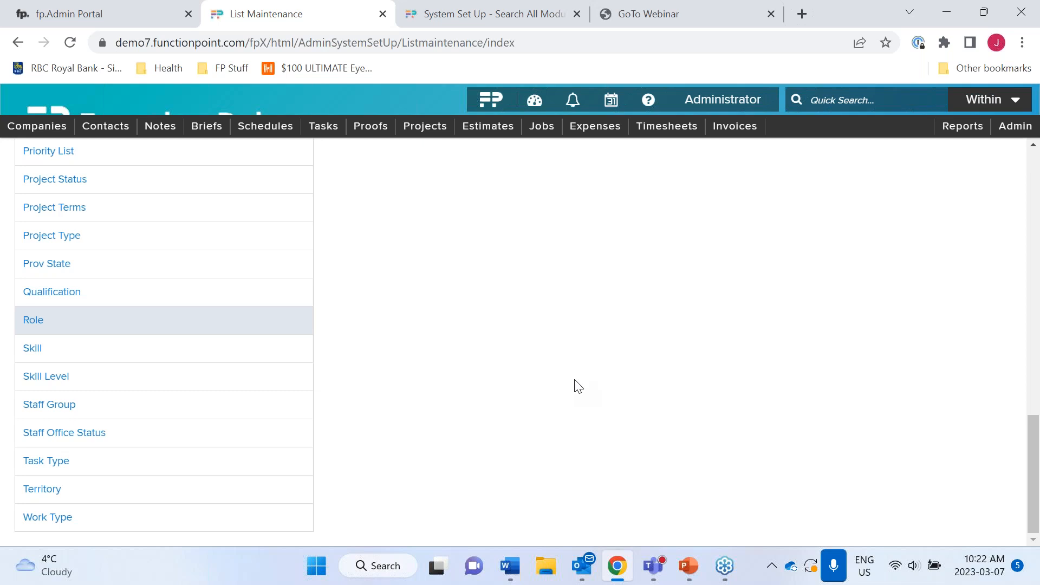
{"action": "scroll", "coordinate": [579, 386], "scroll_direction": "up", "scroll_amount": 15}
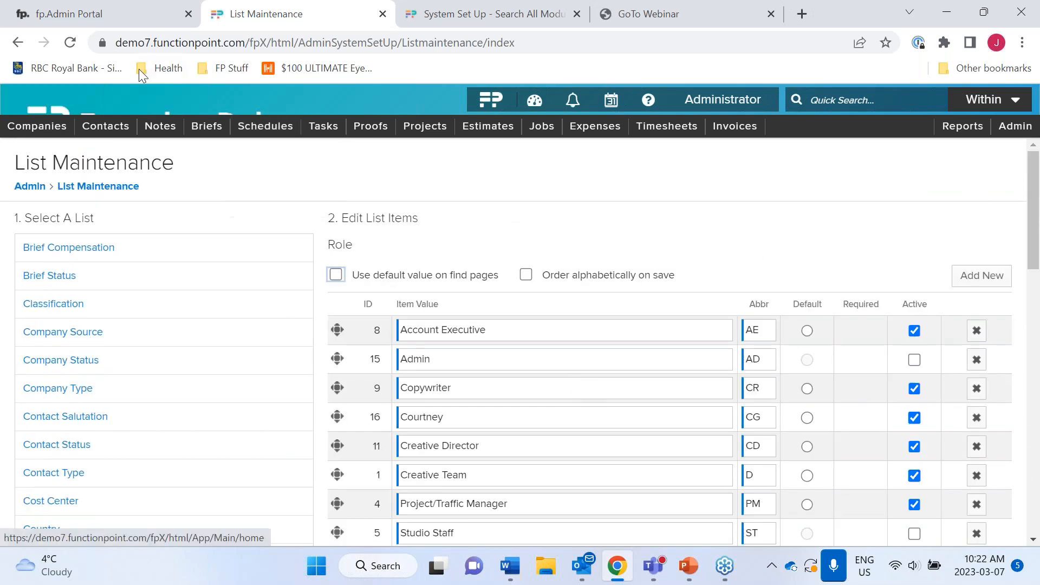
- Return to the Function Point Dashboard using the logo
{"action": "left_click", "coordinate": [129, 104]}
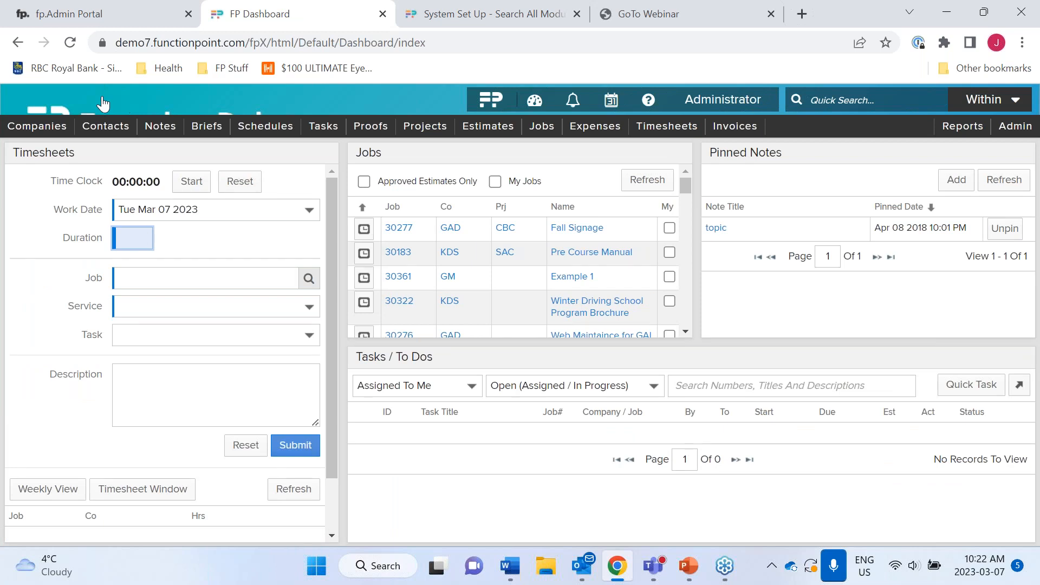
- Open the staff member's contact record, then go to the Admin Menu and scroll down
{"action": "mouse_move", "coordinate": [117, 184]}
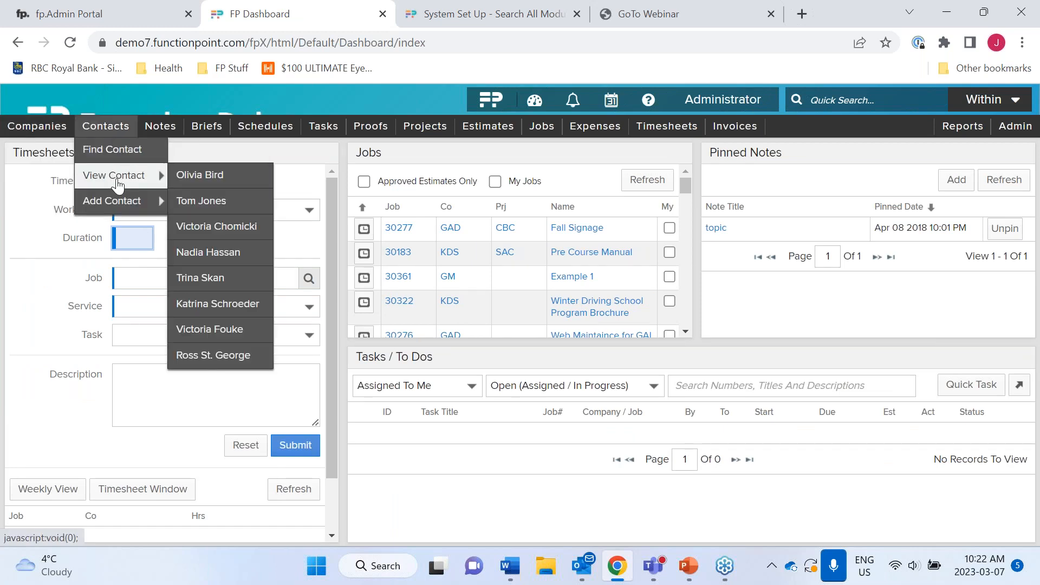
{"action": "left_click", "coordinate": [197, 175]}
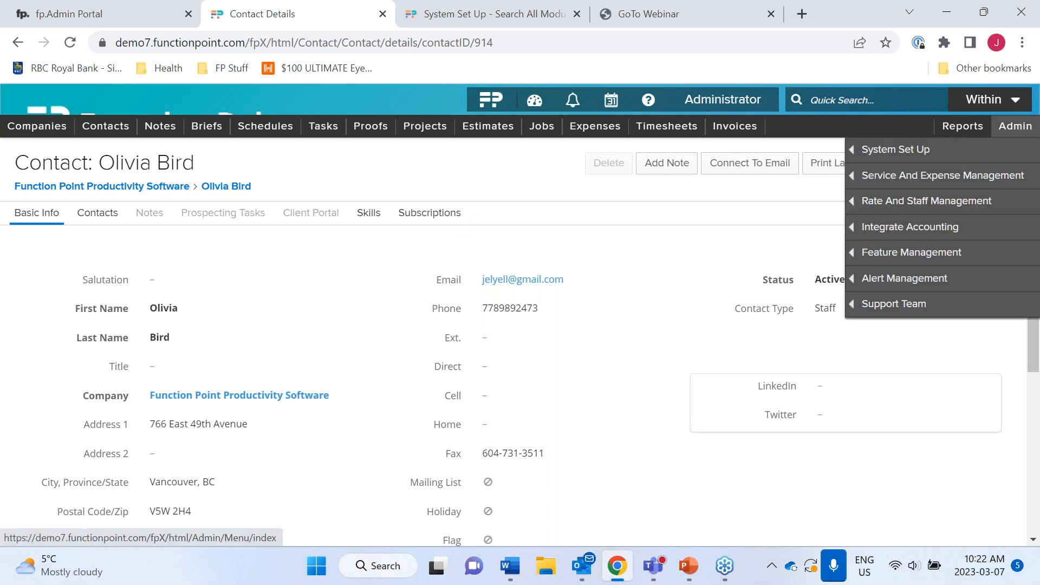
{"action": "left_click", "coordinate": [1016, 125]}
{"action": "scroll", "coordinate": [340, 378], "scroll_direction": "down", "scroll_amount": 5}
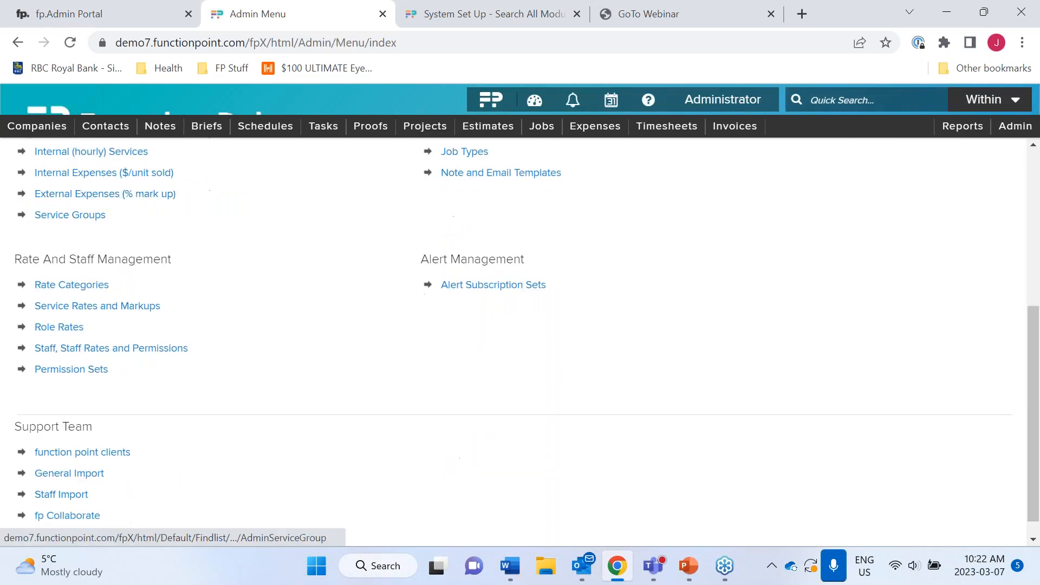
- Load the Copywriter list in Alert Subscription Sets
{"action": "left_click", "coordinate": [477, 287]}
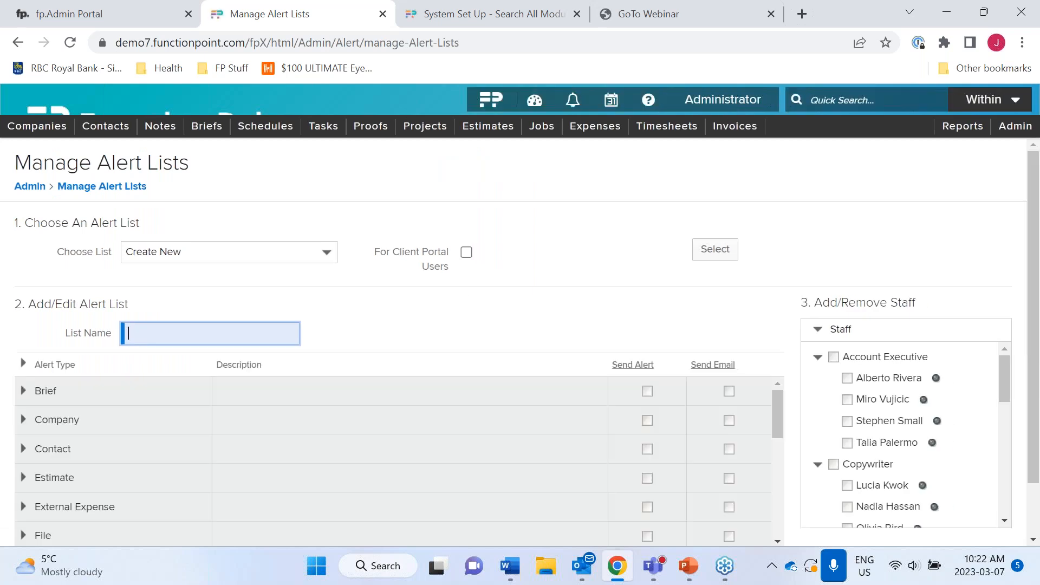
{"action": "left_click", "coordinate": [329, 253]}
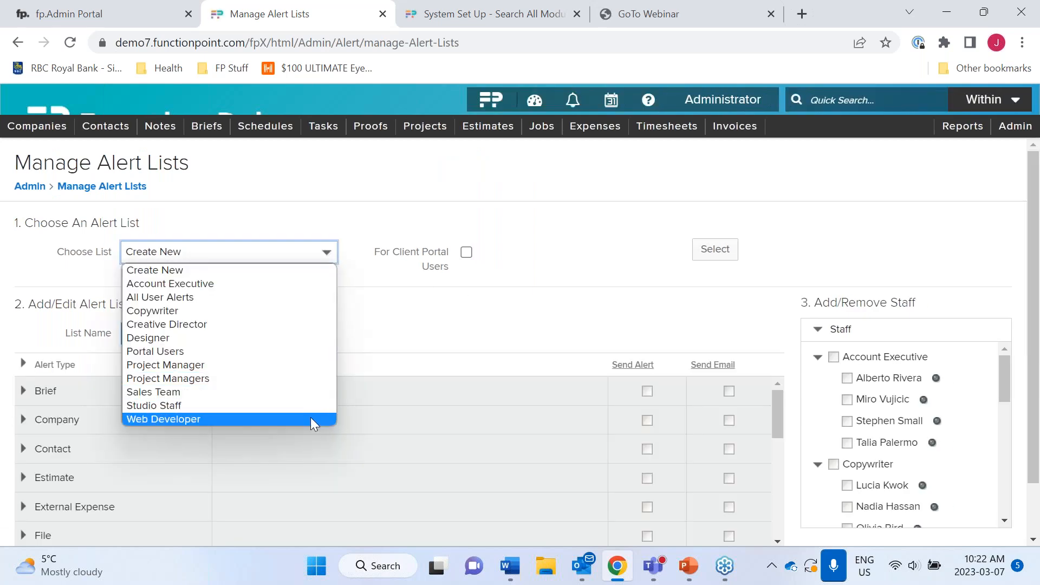
{"action": "left_click", "coordinate": [317, 310]}
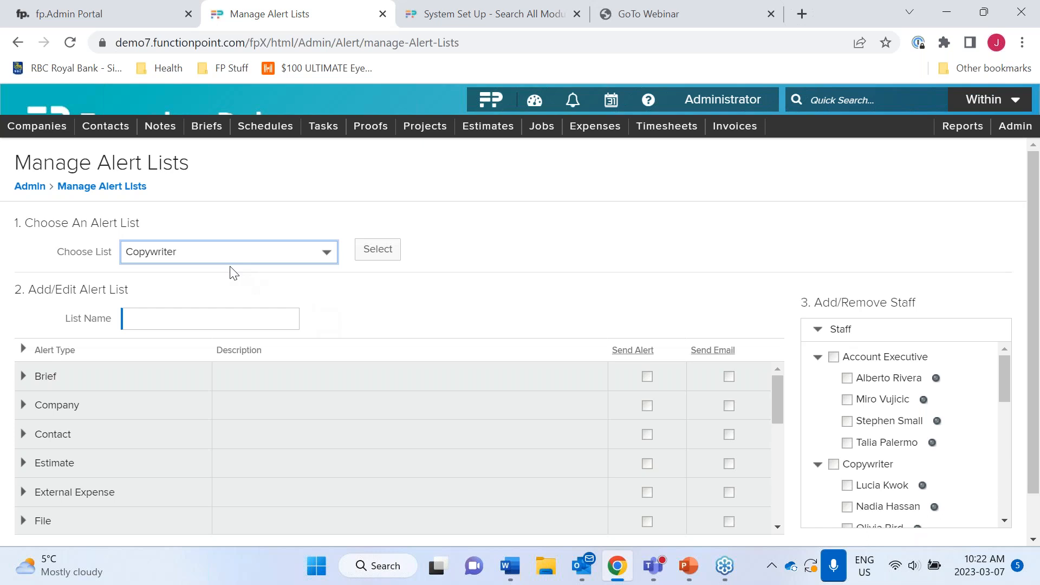
{"action": "left_click", "coordinate": [378, 258]}
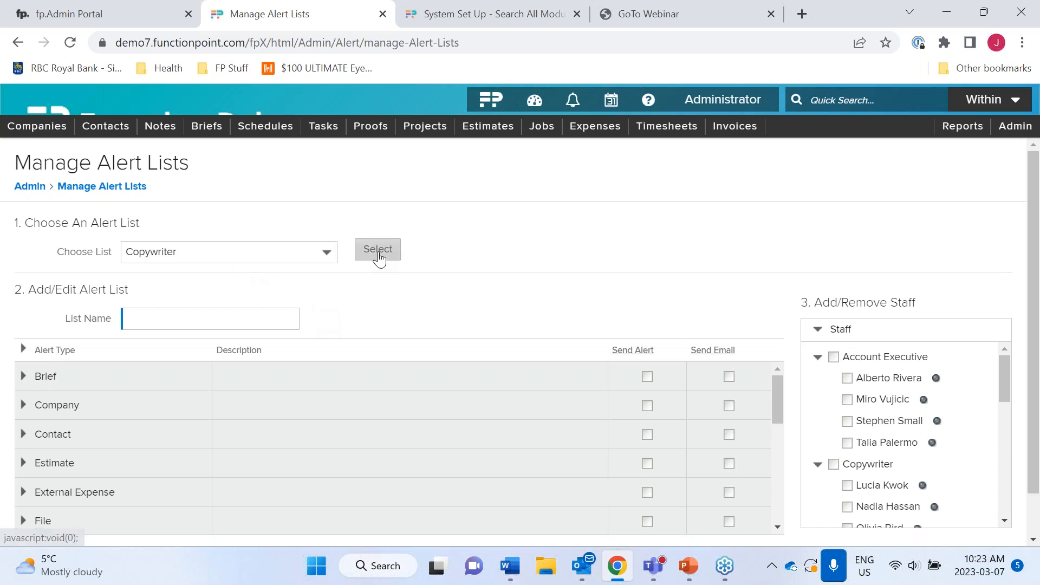
{"action": "scroll", "coordinate": [624, 476], "scroll_direction": "down", "scroll_amount": 6}
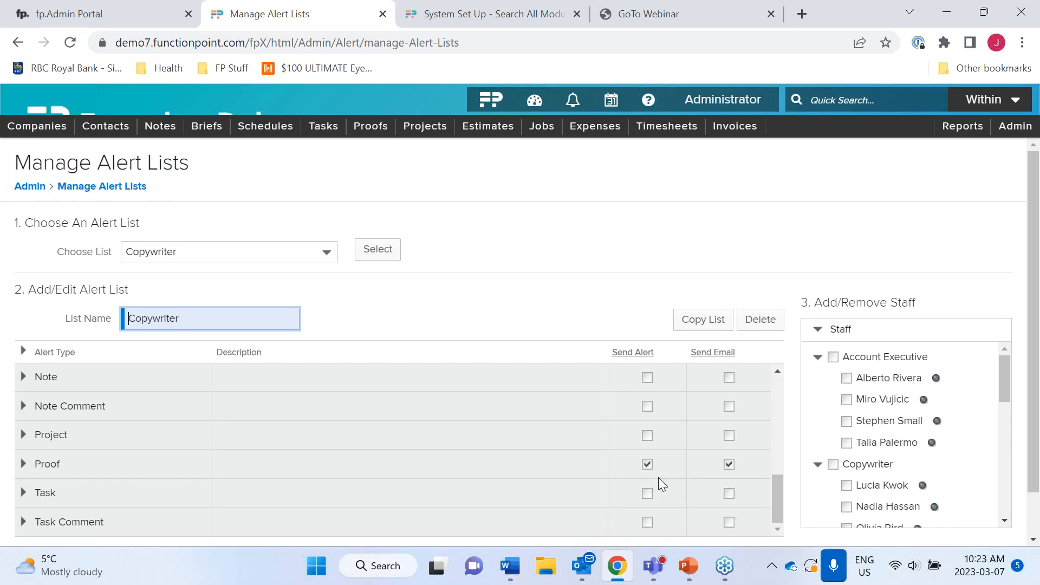
- Enable Proof alerts and e-mails, then submit and save over the previous Copywriter subscriptions
{"action": "left_click", "coordinate": [23, 465]}
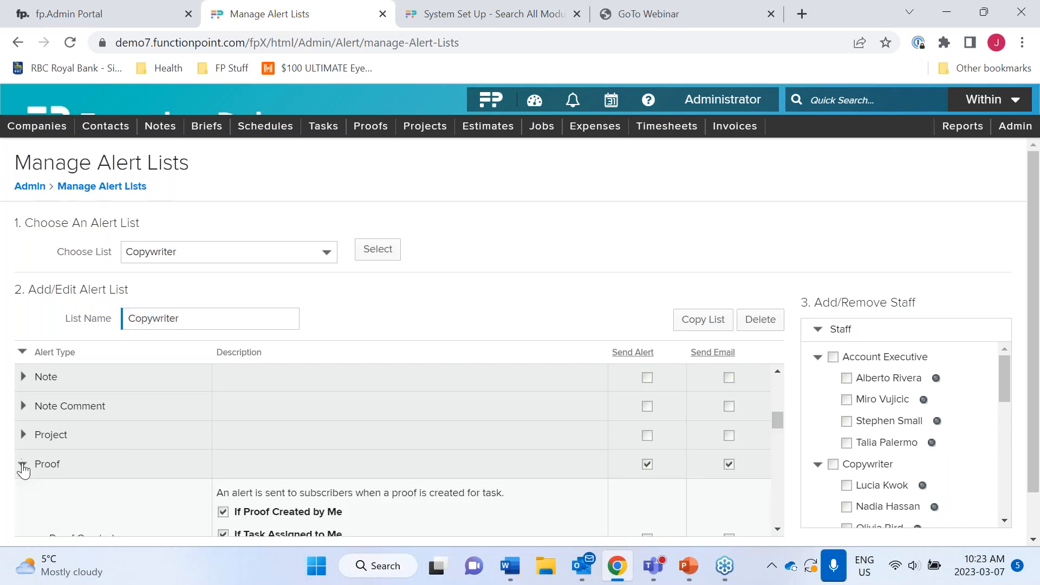
{"action": "scroll", "coordinate": [23, 470], "scroll_direction": "down", "scroll_amount": 3}
{"action": "scroll", "coordinate": [23, 471], "scroll_direction": "up", "scroll_amount": 4}
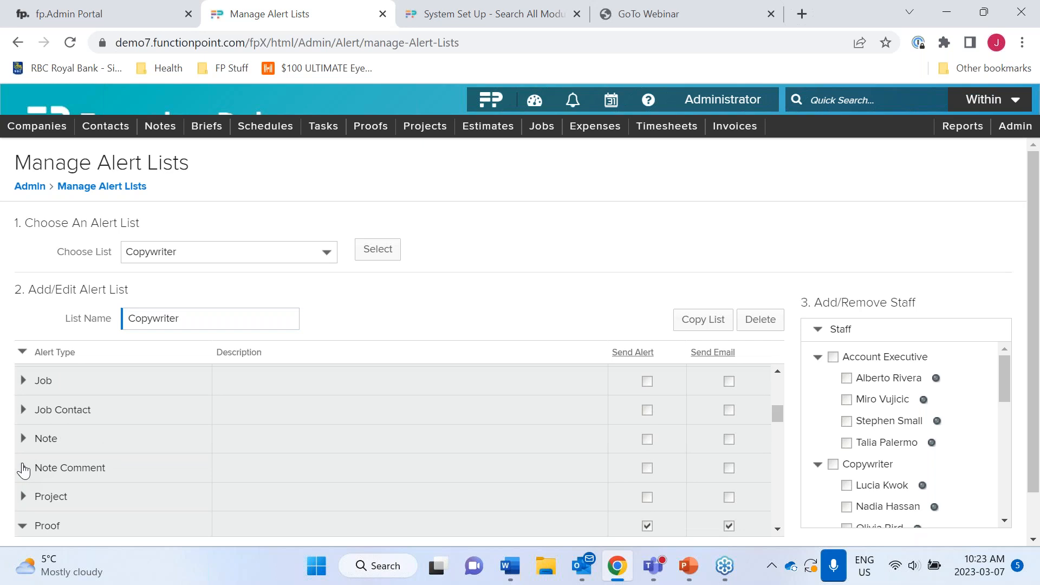
{"action": "scroll", "coordinate": [191, 461], "scroll_direction": "up", "scroll_amount": 2}
{"action": "scroll", "coordinate": [191, 461], "scroll_direction": "down", "scroll_amount": 5}
{"action": "scroll", "coordinate": [191, 457], "scroll_direction": "down", "scroll_amount": 8}
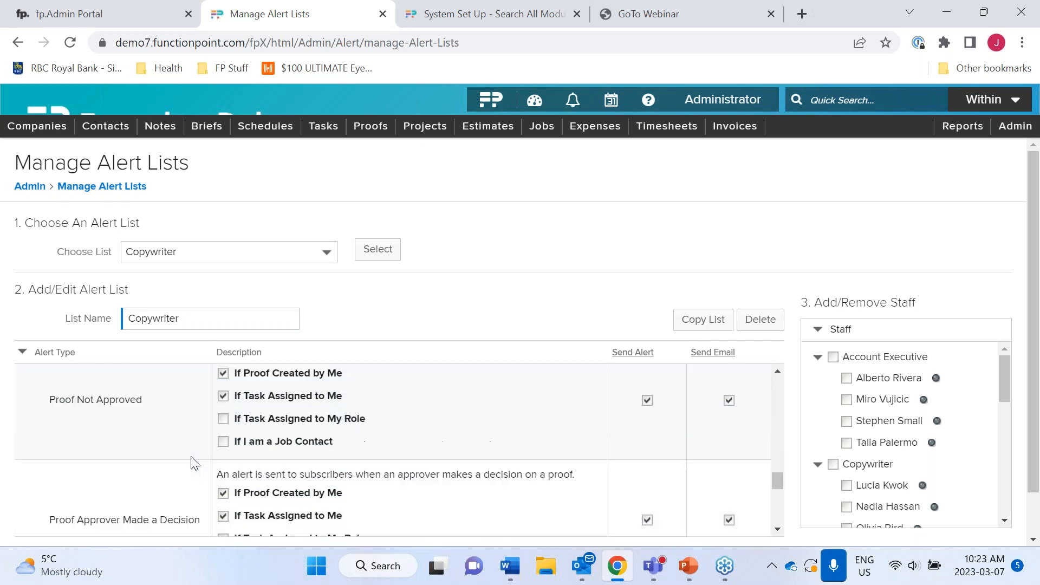
{"action": "scroll", "coordinate": [191, 456], "scroll_direction": "down", "scroll_amount": 4}
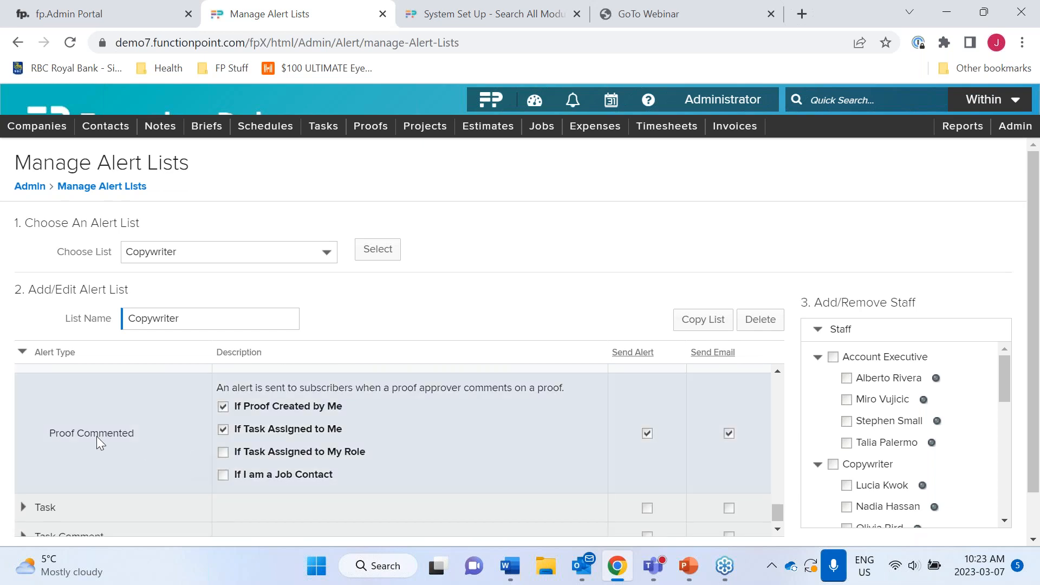
{"action": "scroll", "coordinate": [47, 483], "scroll_direction": "down", "scroll_amount": 1}
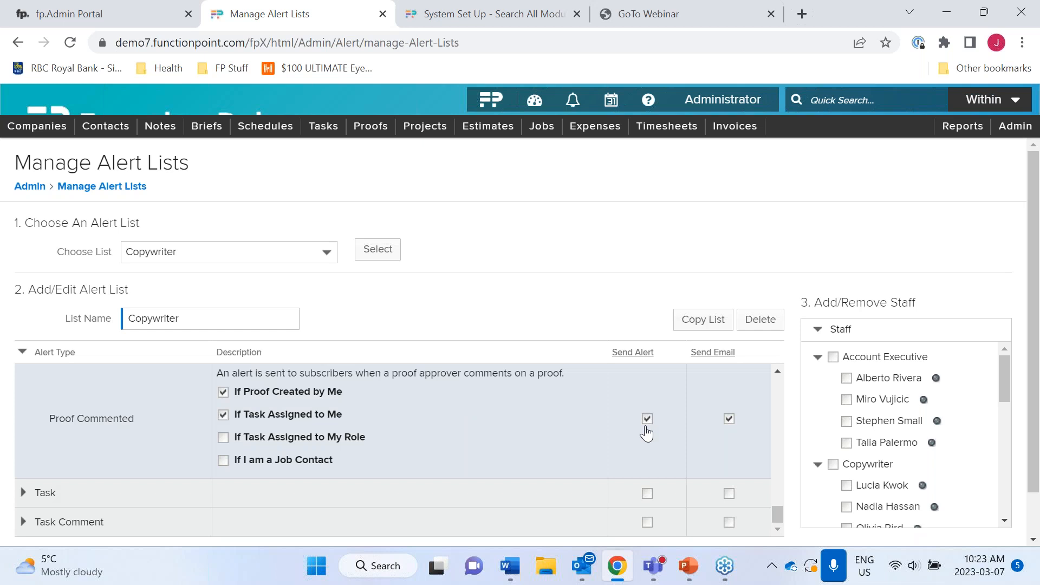
{"action": "scroll", "coordinate": [677, 445], "scroll_direction": "down", "scroll_amount": 1}
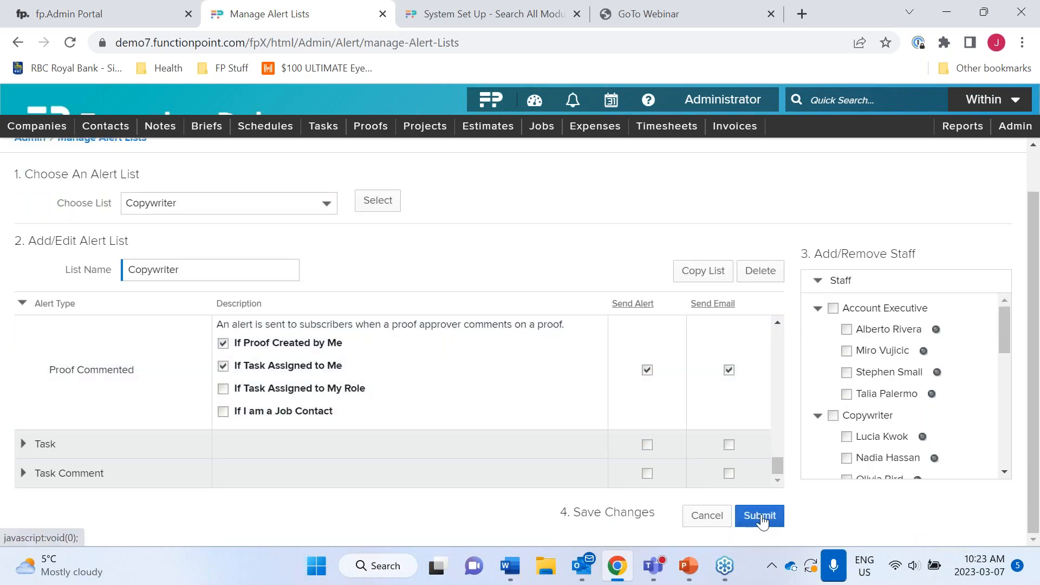
{"action": "left_click", "coordinate": [762, 520]}
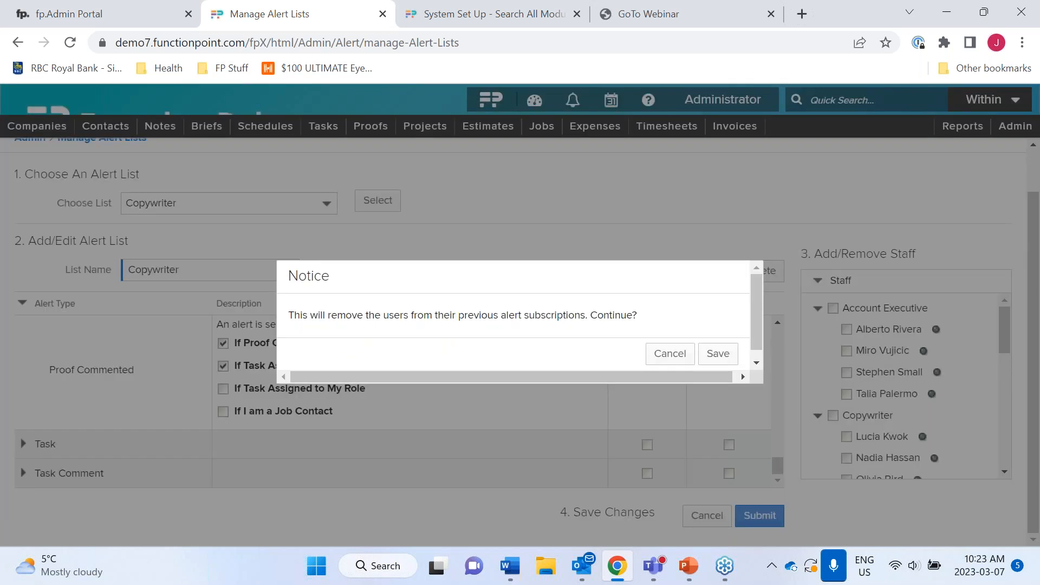
{"action": "left_click", "coordinate": [719, 355]}
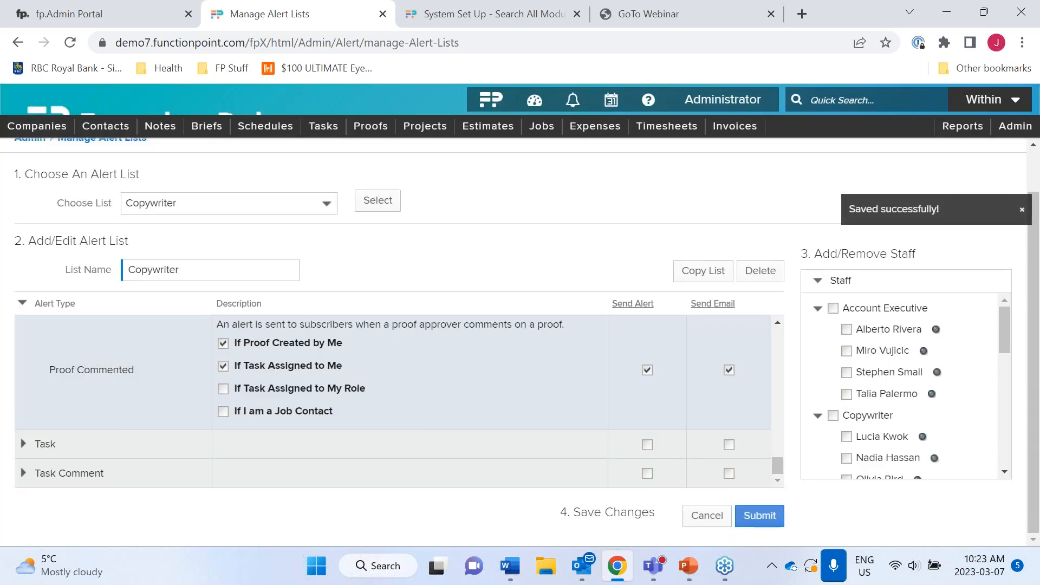
{"action": "scroll", "coordinate": [571, 200], "scroll_direction": "up", "scroll_amount": 1}
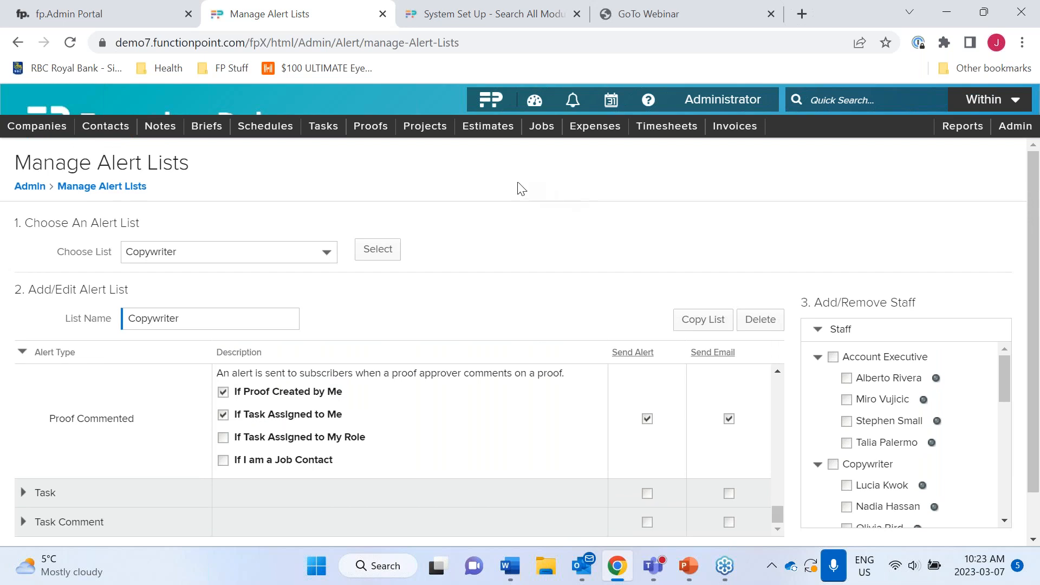
- Open job 30179 Corporate Website from Jobs > View Job and show its Financials tab
{"action": "mouse_move", "coordinate": [621, 138]}
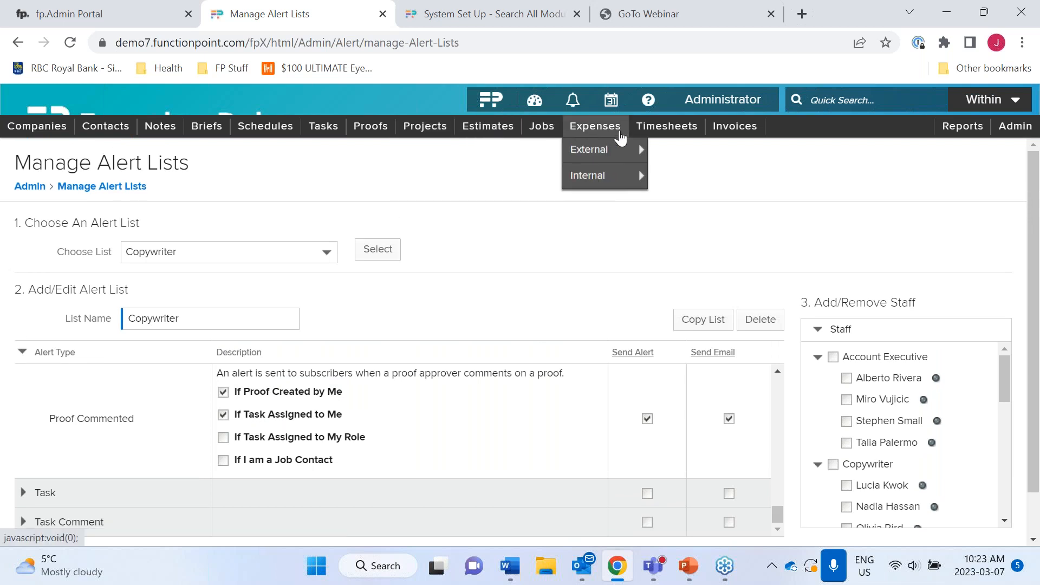
{"action": "mouse_move", "coordinate": [730, 132]}
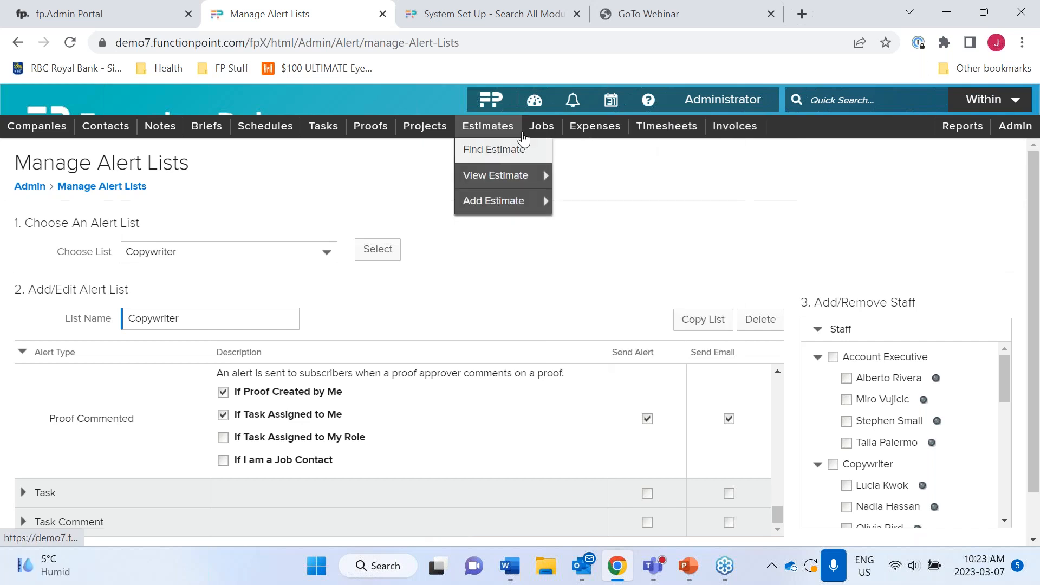
{"action": "mouse_move", "coordinate": [545, 174]}
{"action": "left_click", "coordinate": [667, 174]}
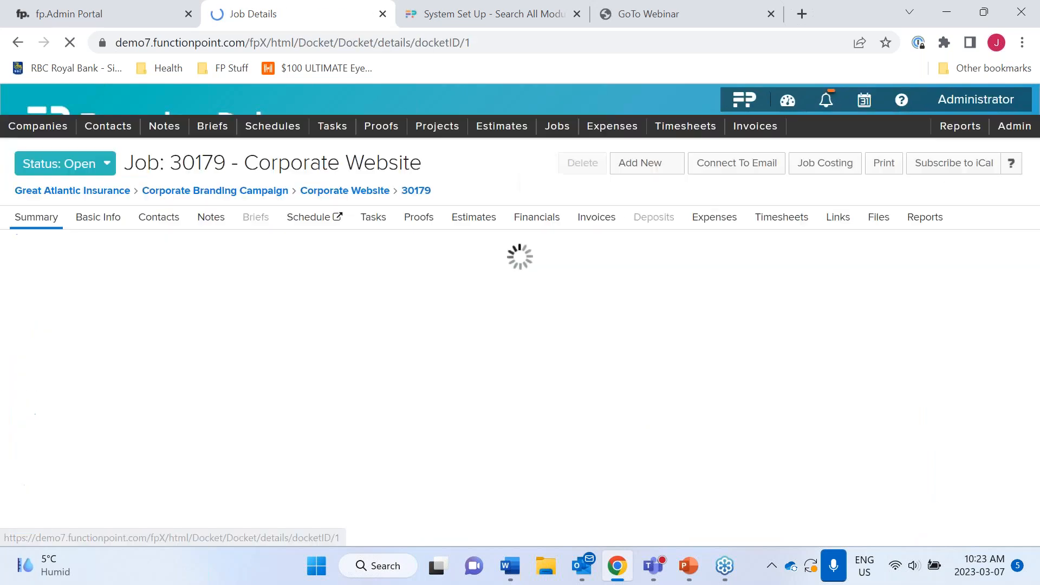
{"action": "left_click", "coordinate": [535, 218]}
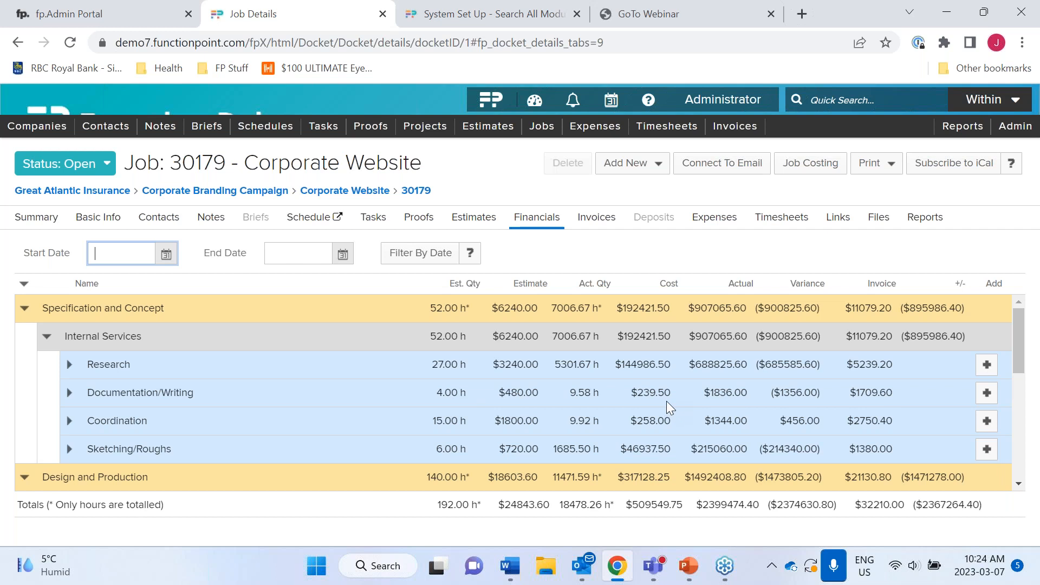
- Review Documentation/Writing's billed timesheets, then collapse both rows and scroll back to the top
{"action": "left_click", "coordinate": [70, 394]}
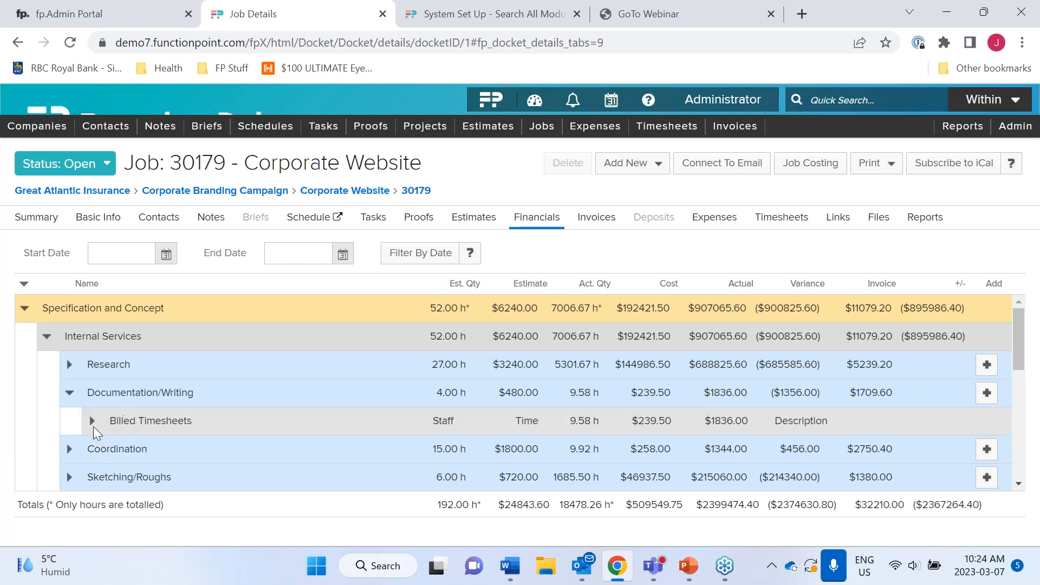
{"action": "left_click", "coordinate": [91, 421]}
{"action": "scroll", "coordinate": [90, 426], "scroll_direction": "down", "scroll_amount": 1}
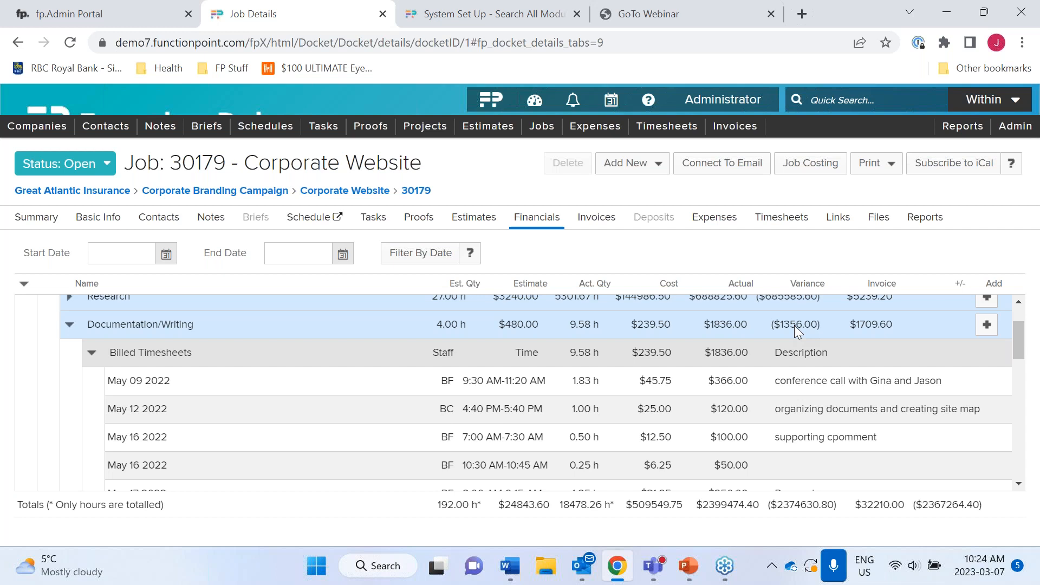
{"action": "left_click", "coordinate": [91, 355]}
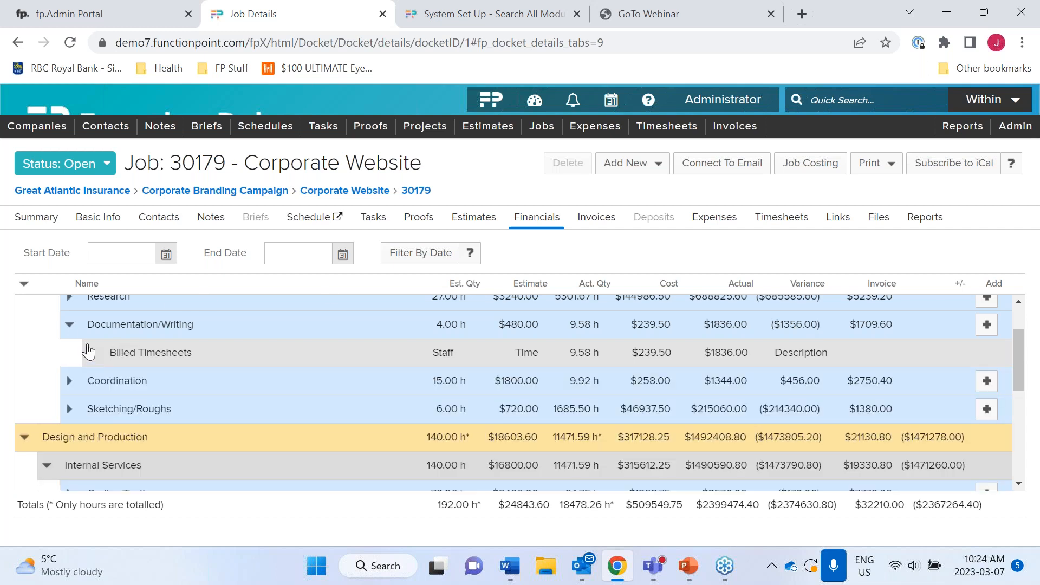
{"action": "left_click", "coordinate": [70, 327]}
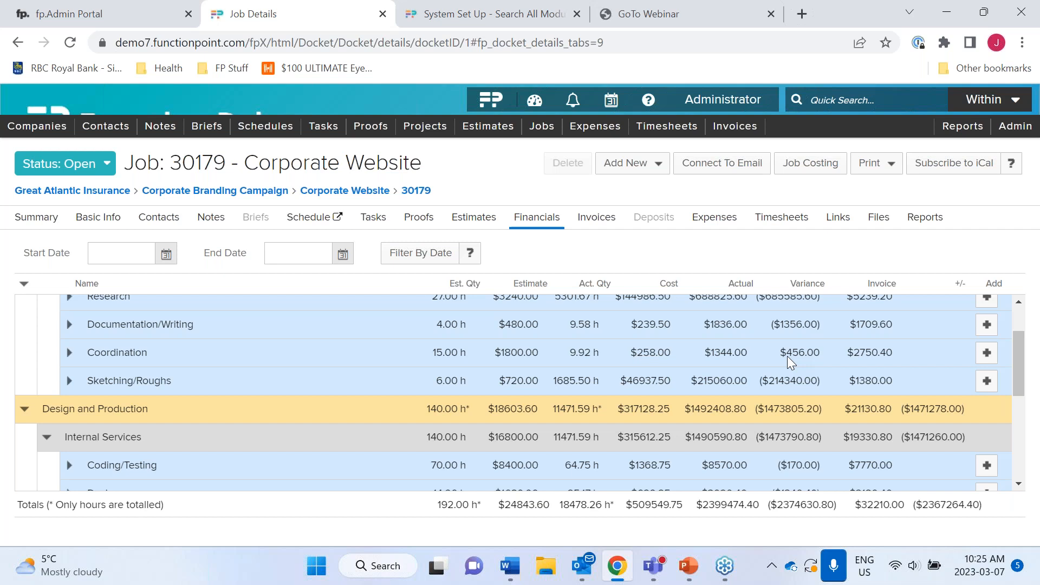
{"action": "scroll", "coordinate": [788, 356], "scroll_direction": "up", "scroll_amount": 1}
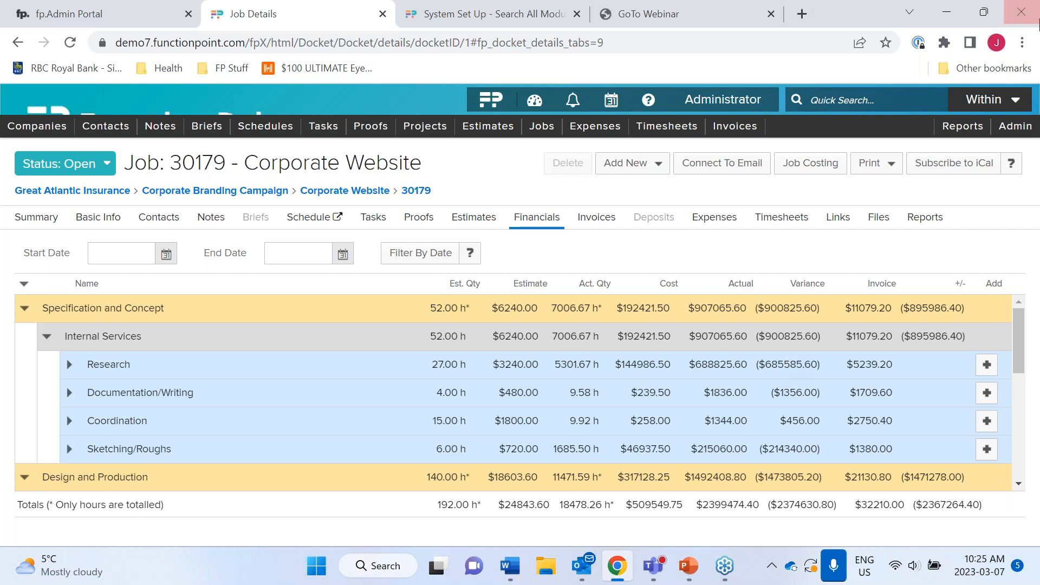
- Set the first account executive's hourly cost to 40.00 in Staff, Rates and Permissions
{"action": "left_click", "coordinate": [1013, 125]}
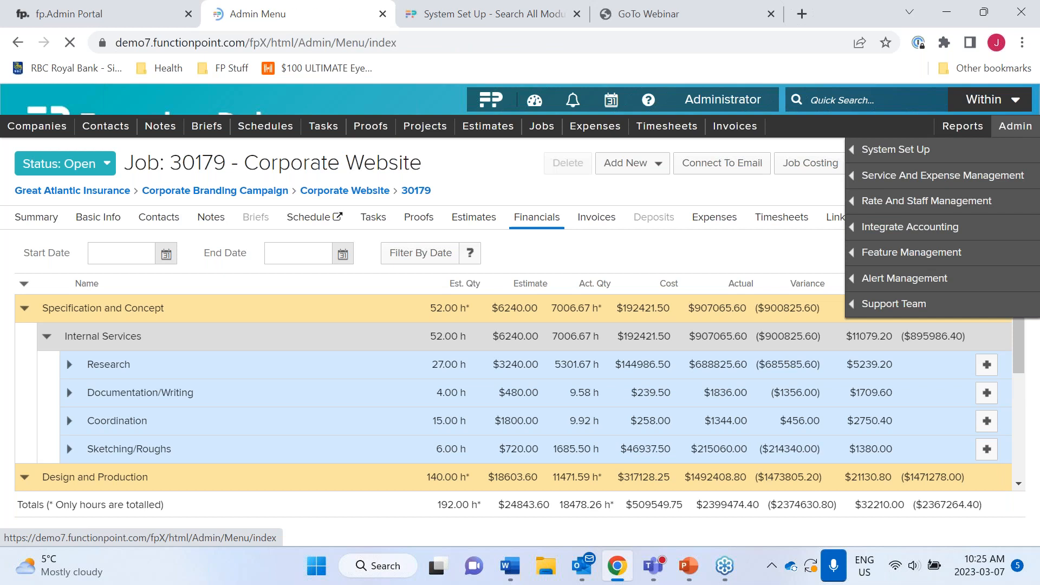
{"action": "scroll", "coordinate": [341, 322], "scroll_direction": "down", "scroll_amount": 5}
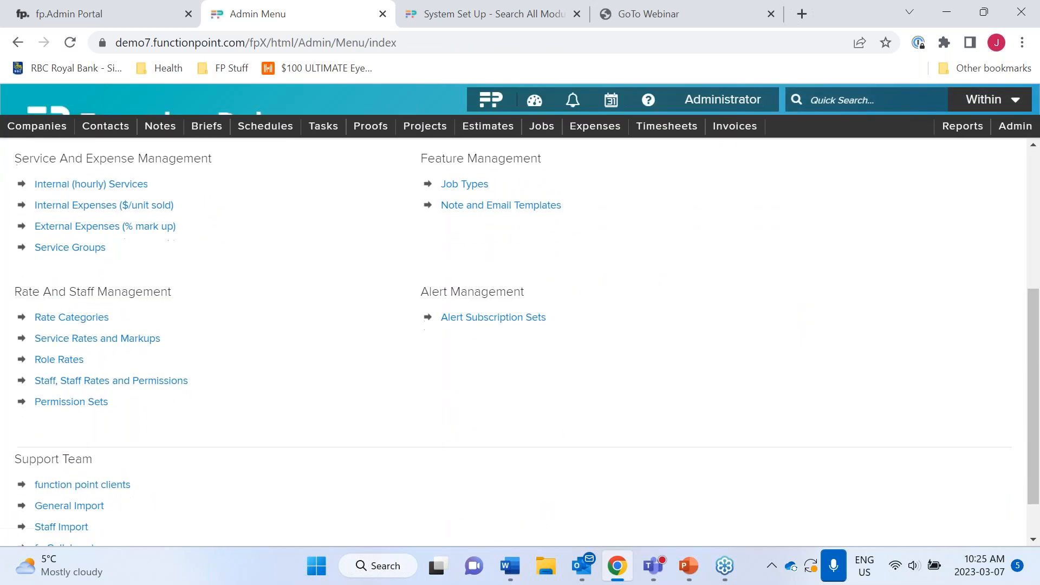
{"action": "left_click", "coordinate": [171, 383]}
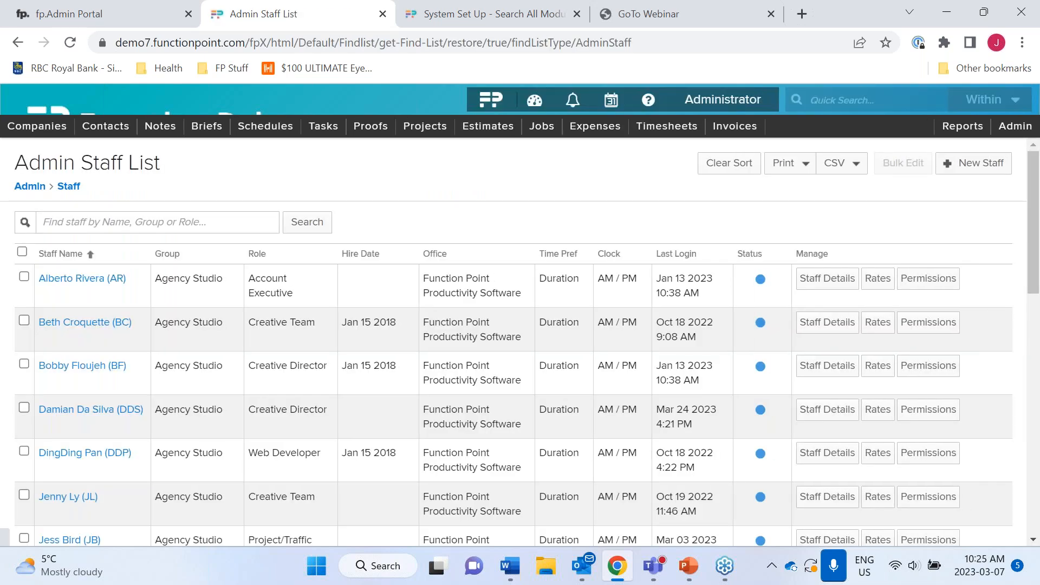
{"action": "left_click", "coordinate": [81, 280]}
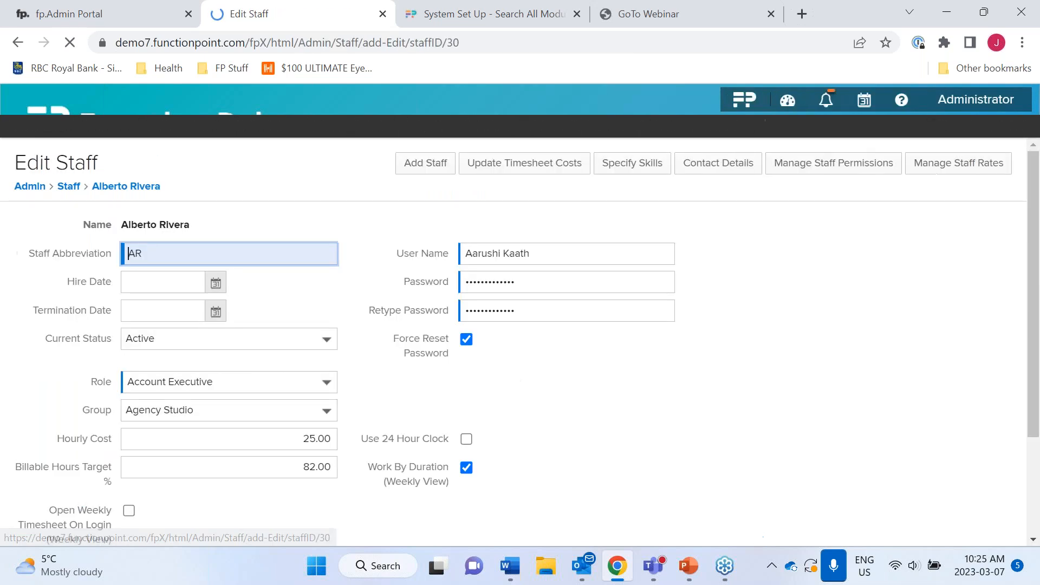
{"action": "left_click", "coordinate": [293, 436]}
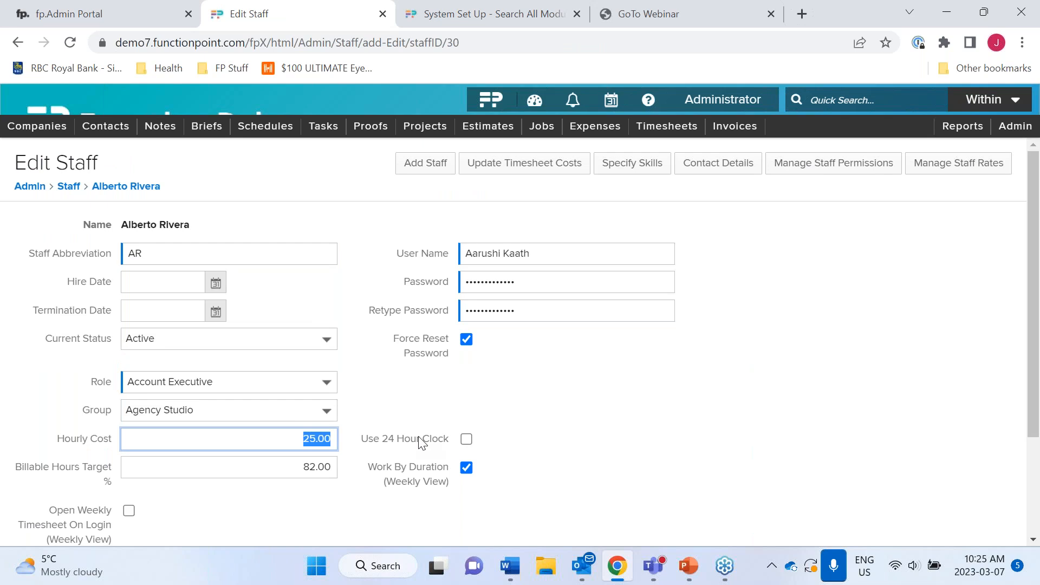
{"action": "type", "text": "40.00"}
{"action": "left_click", "coordinate": [588, 438]}
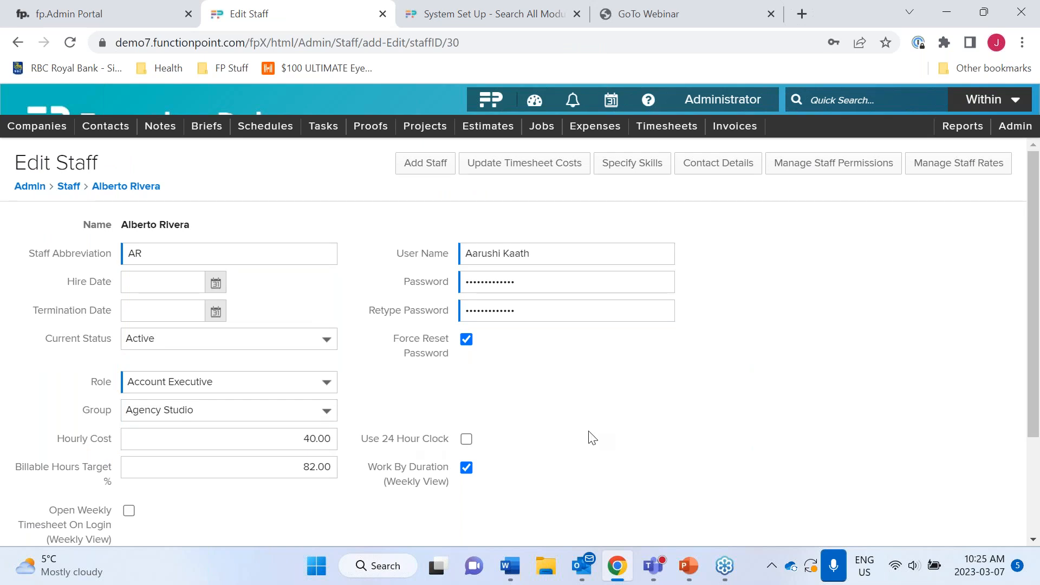
- Update timesheet costs starting Jan 01 2023, confirm, and return to the dashboard
{"action": "left_click", "coordinate": [560, 171]}
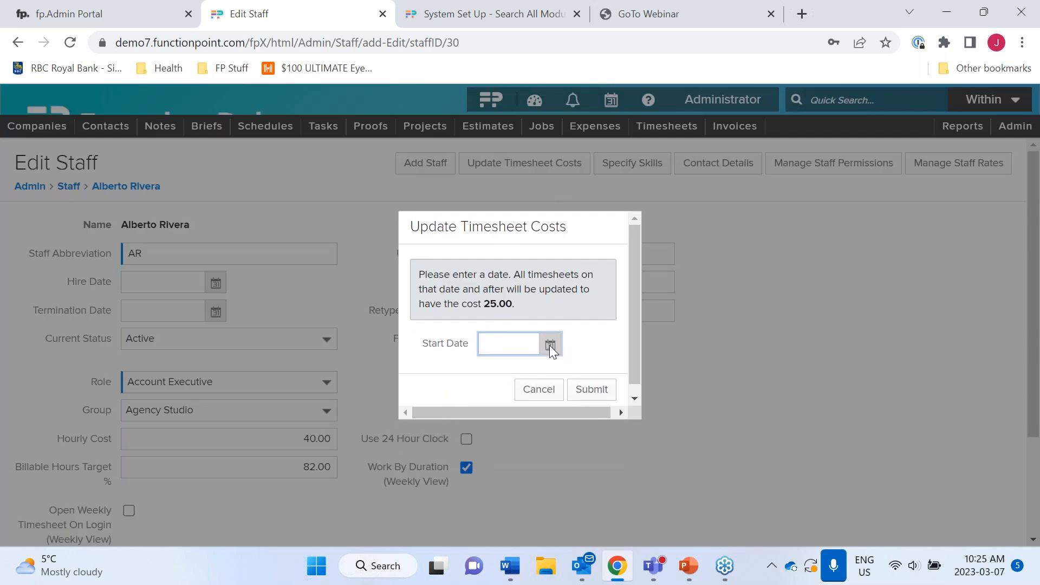
{"action": "left_click", "coordinate": [550, 346]}
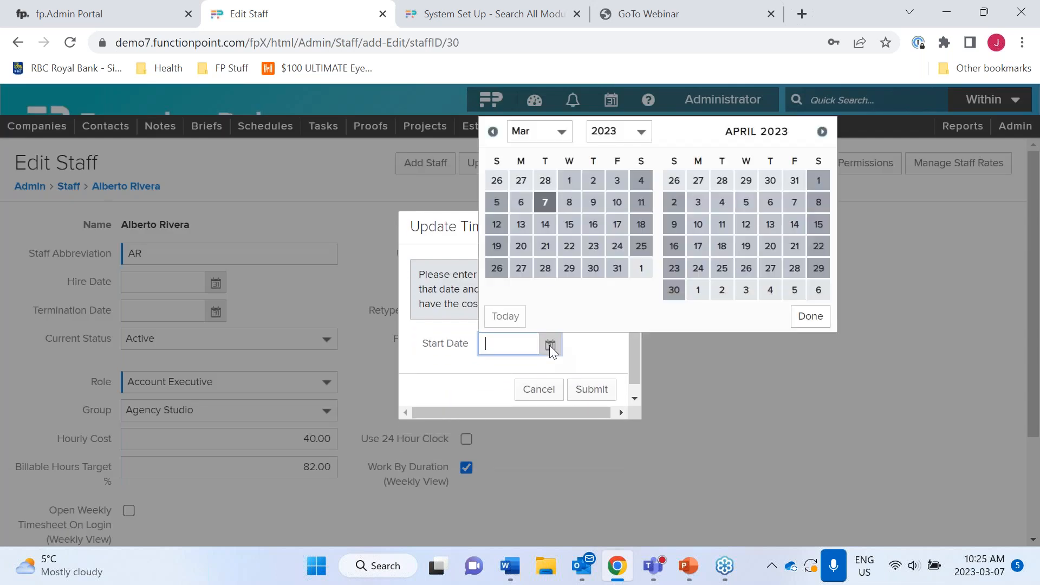
{"action": "left_click", "coordinate": [493, 132]}
{"action": "left_click", "coordinate": [493, 132]}
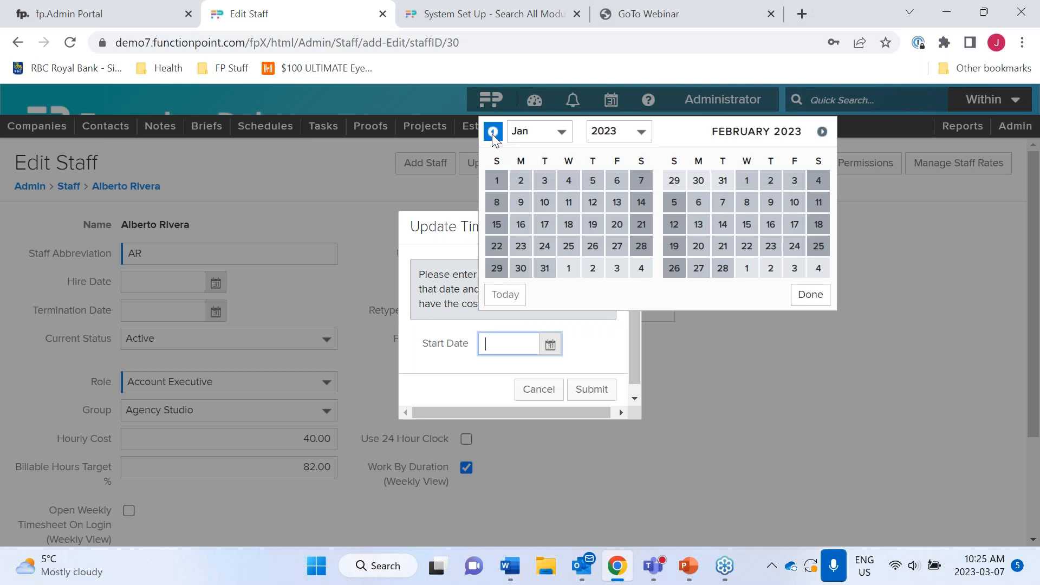
{"action": "left_click", "coordinate": [497, 181]}
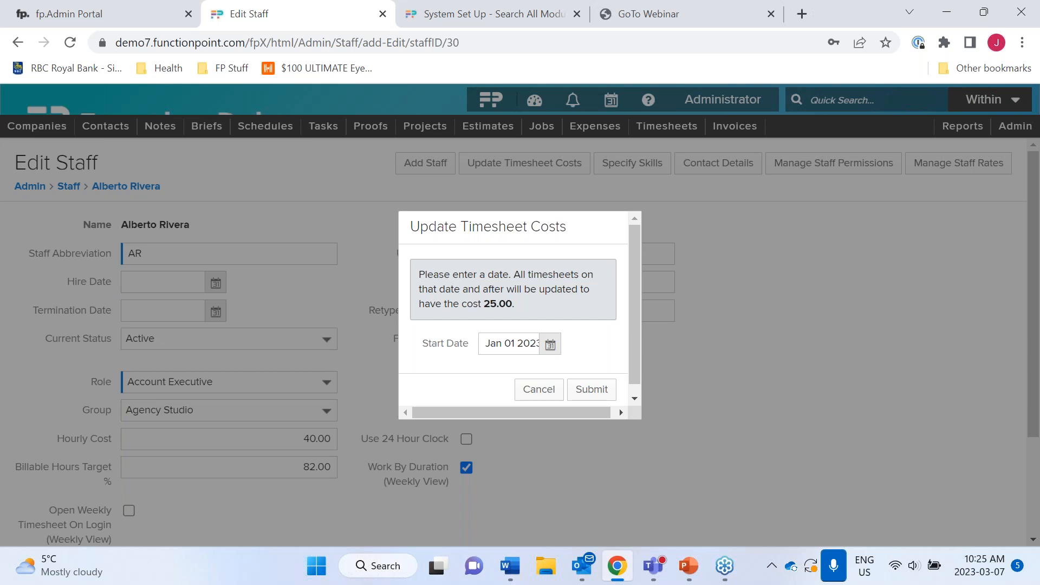
{"action": "left_click", "coordinate": [596, 390]}
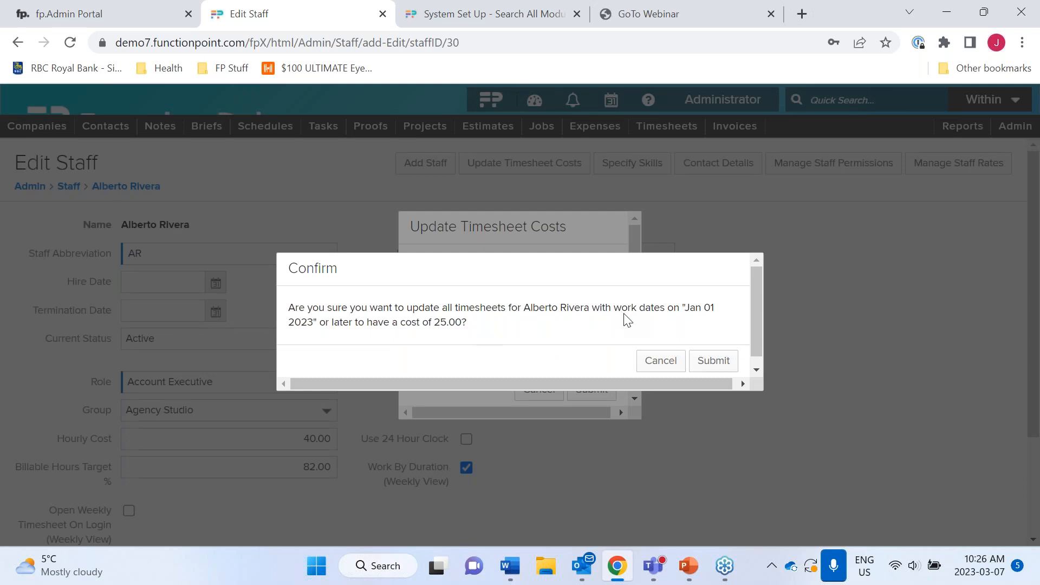
{"action": "left_click", "coordinate": [711, 362]}
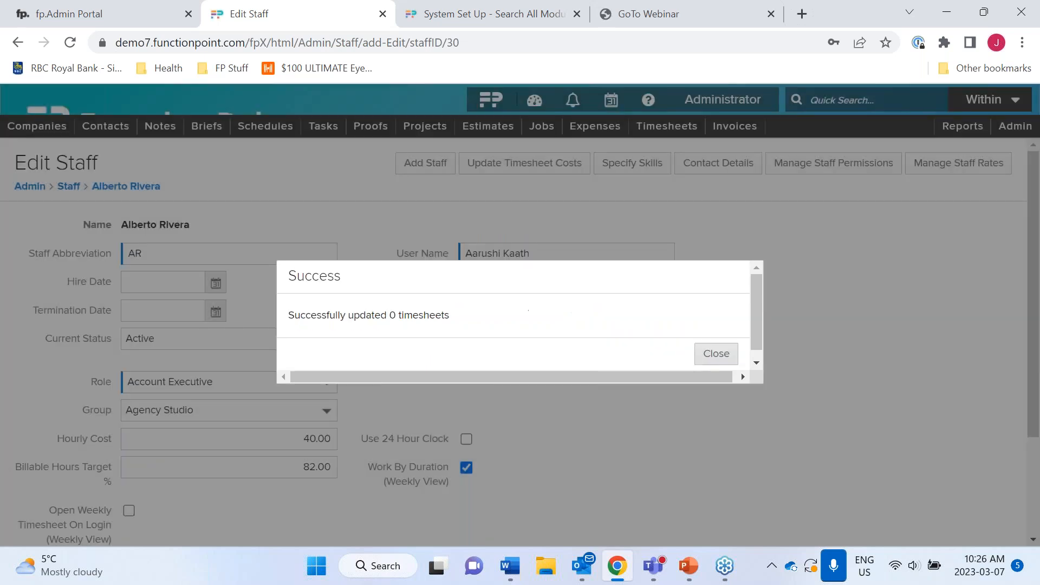
{"action": "left_click", "coordinate": [723, 355]}
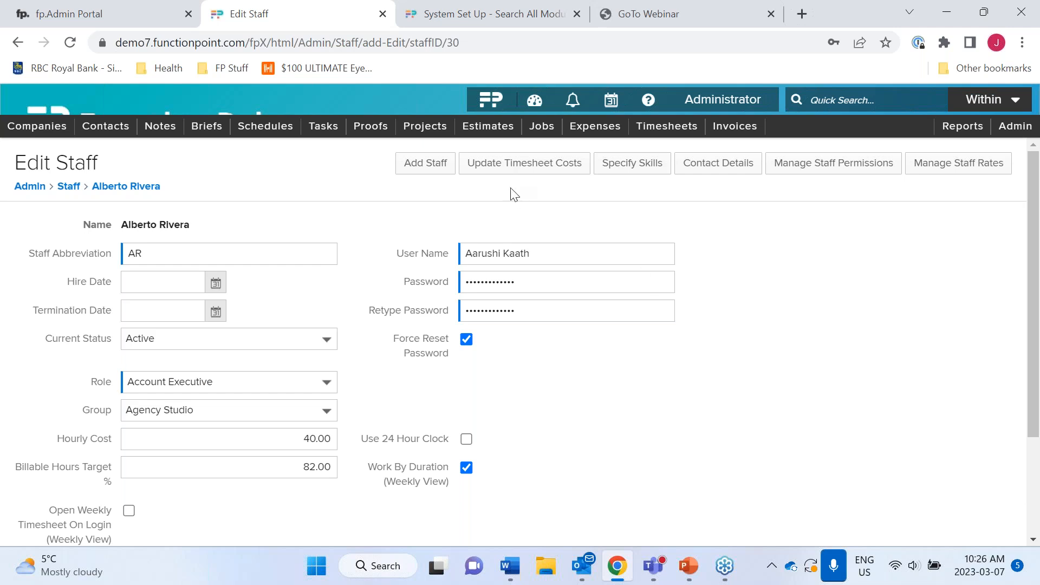
{"action": "left_click", "coordinate": [67, 109]}
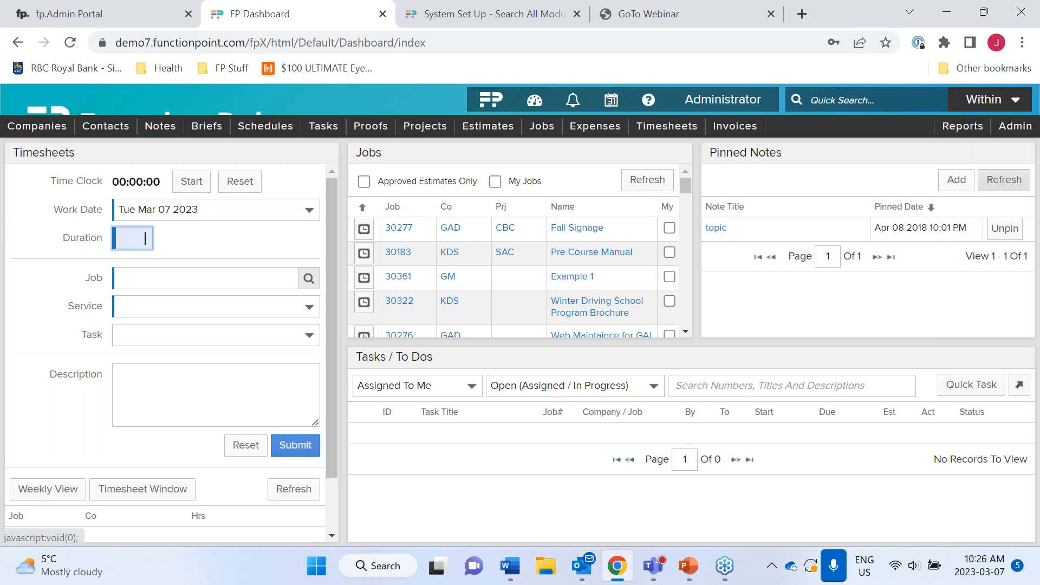
- Open Manage Permission Sets from Admin, under Rate And Staff Management
{"action": "left_click", "coordinate": [1015, 126]}
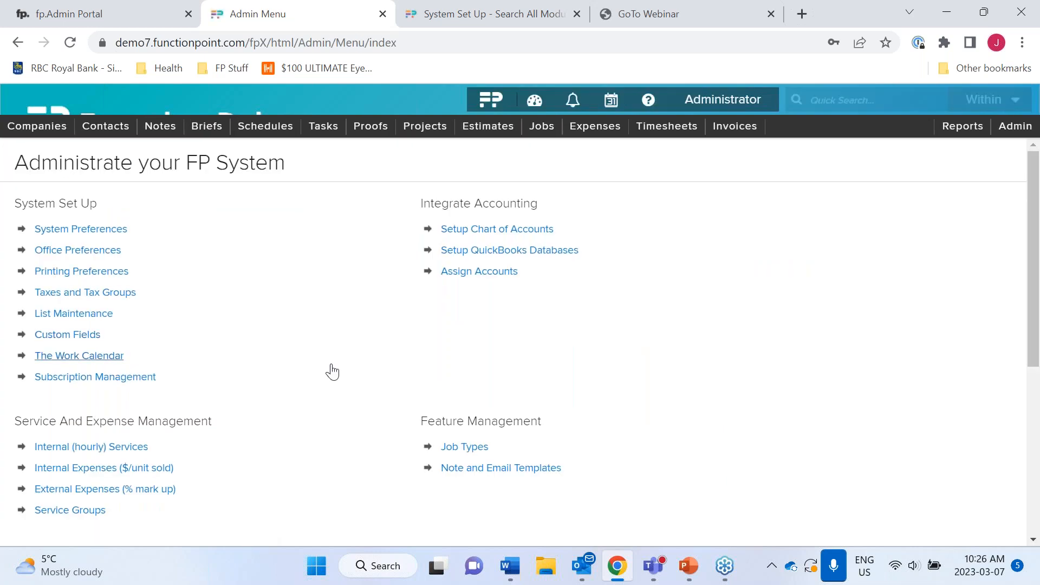
{"action": "scroll", "coordinate": [333, 371], "scroll_direction": "down", "scroll_amount": 5}
{"action": "left_click", "coordinate": [90, 355]}
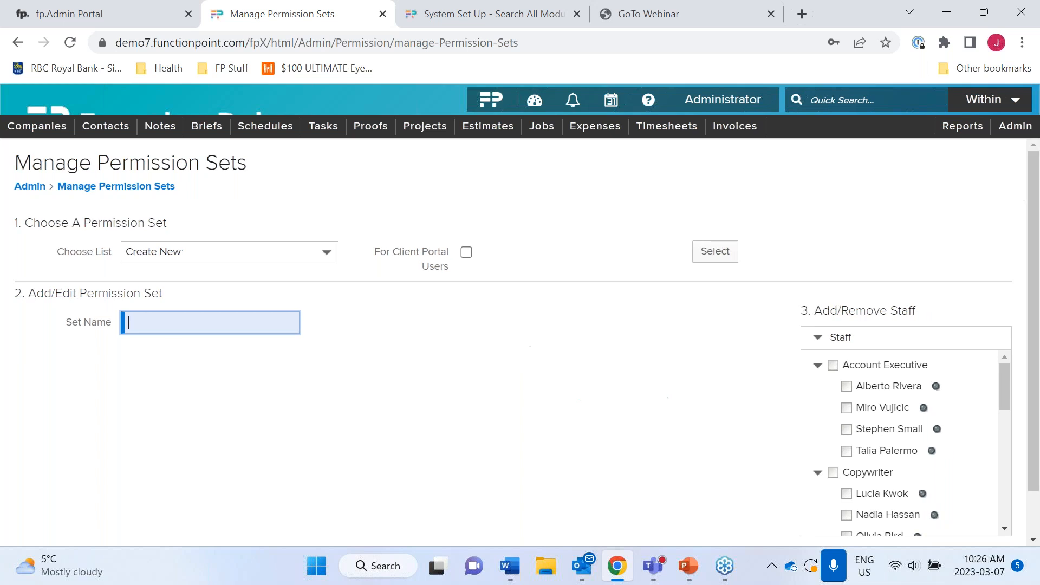
- Expand Salary/wage info and grant its permissions to the new set
{"action": "scroll", "coordinate": [520, 341], "scroll_direction": "down", "scroll_amount": 1}
{"action": "scroll", "coordinate": [396, 406], "scroll_direction": "down", "scroll_amount": 5}
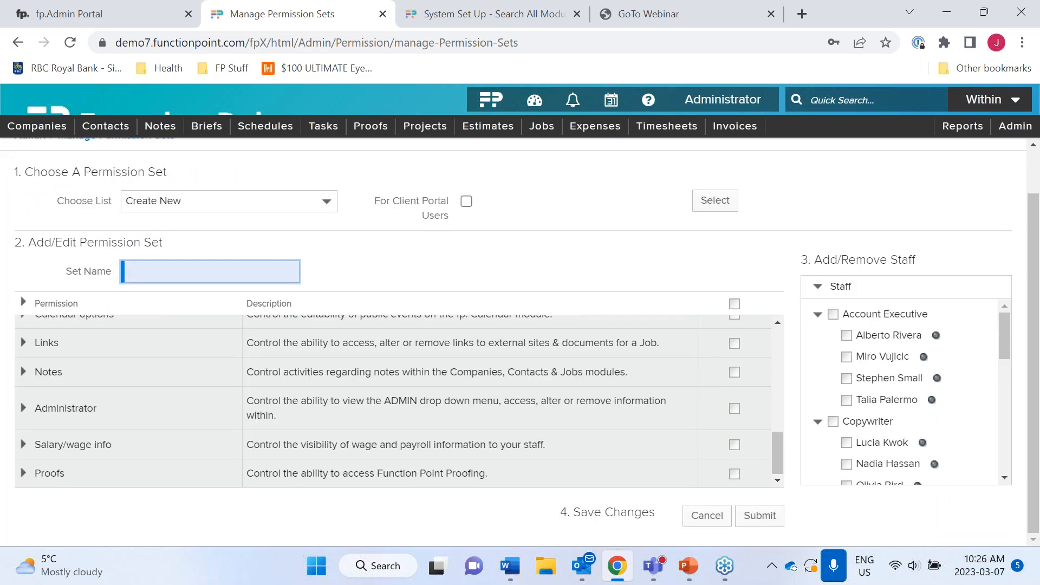
{"action": "left_click", "coordinate": [22, 444]}
{"action": "left_click", "coordinate": [734, 445]}
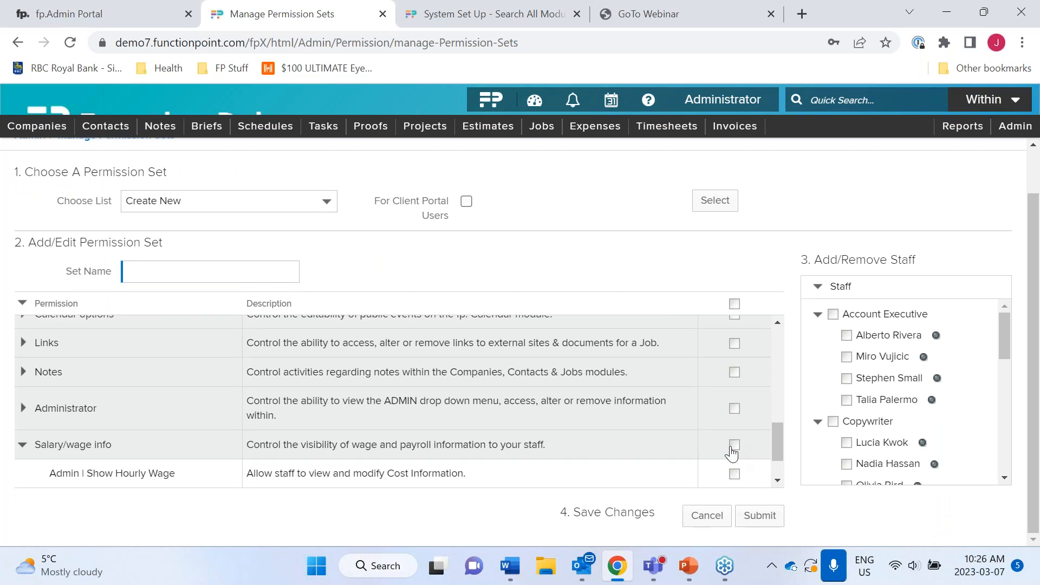
- Expand Administrator to review its Admin sub-permissions, then return to the dashboard
{"action": "left_click", "coordinate": [23, 407]}
{"action": "scroll", "coordinate": [239, 414], "scroll_direction": "down", "scroll_amount": 5}
{"action": "scroll", "coordinate": [239, 417], "scroll_direction": "down", "scroll_amount": 10}
{"action": "scroll", "coordinate": [239, 413], "scroll_direction": "down", "scroll_amount": 7}
{"action": "scroll", "coordinate": [239, 414], "scroll_direction": "up", "scroll_amount": 10}
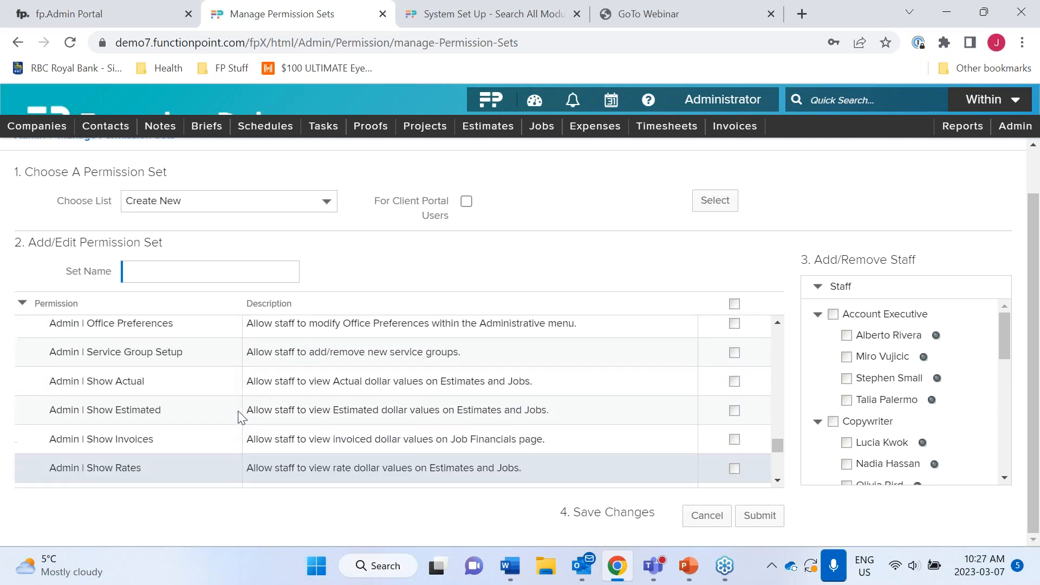
{"action": "scroll", "coordinate": [239, 416], "scroll_direction": "down", "scroll_amount": 1}
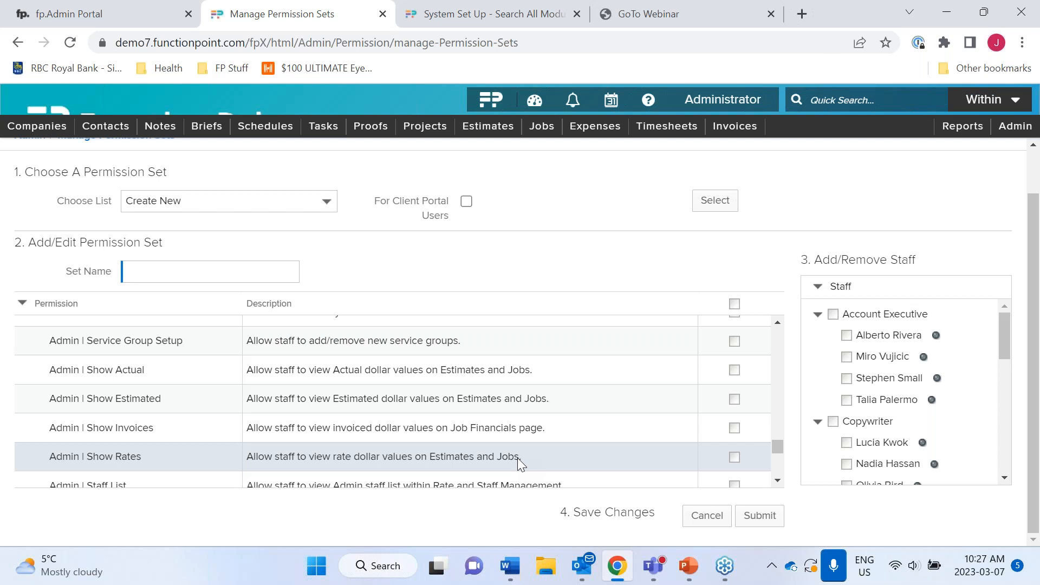
{"action": "left_click", "coordinate": [220, 102]}
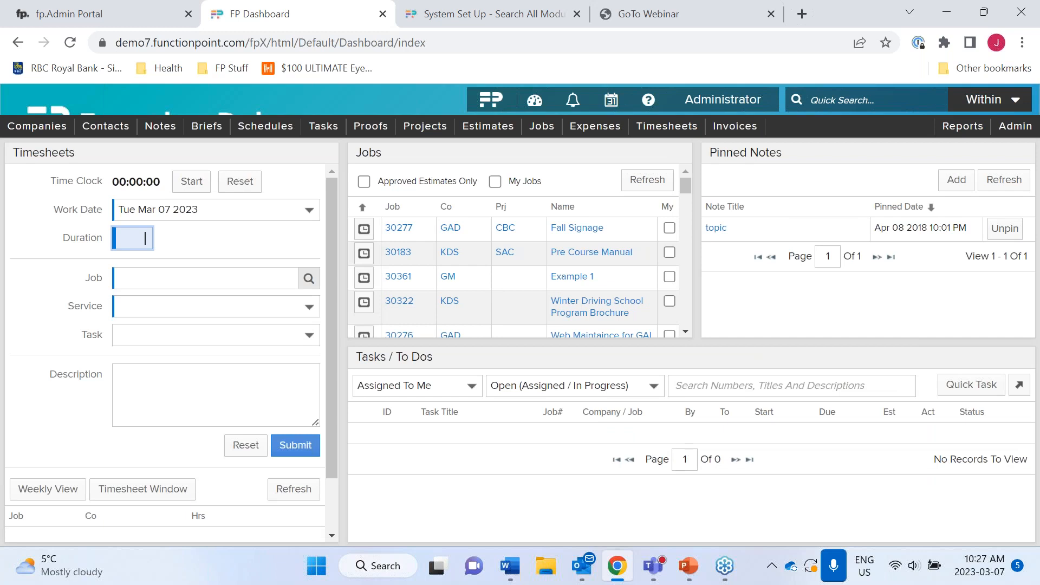
- Open and scroll through the Work Planning View grid, then go to the Admin page
{"action": "mouse_move", "coordinate": [323, 127]}
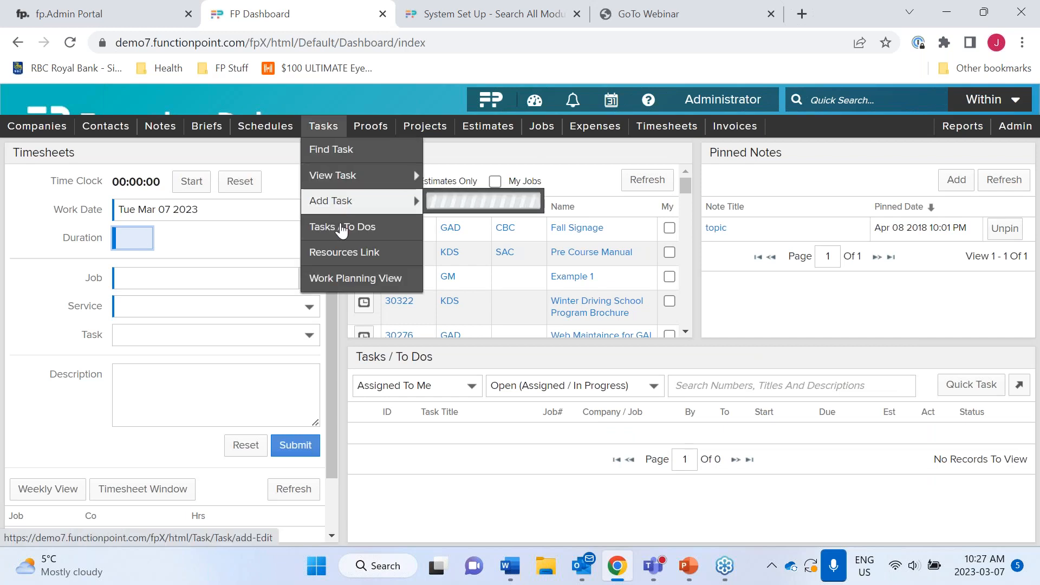
{"action": "left_click", "coordinate": [351, 280]}
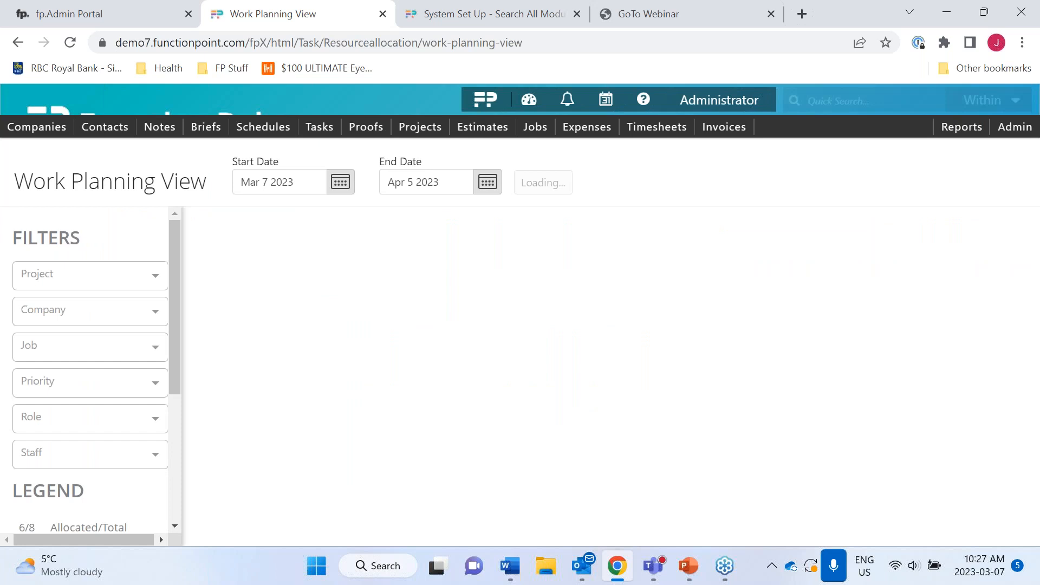
{"action": "mouse_move", "coordinate": [399, 390]}
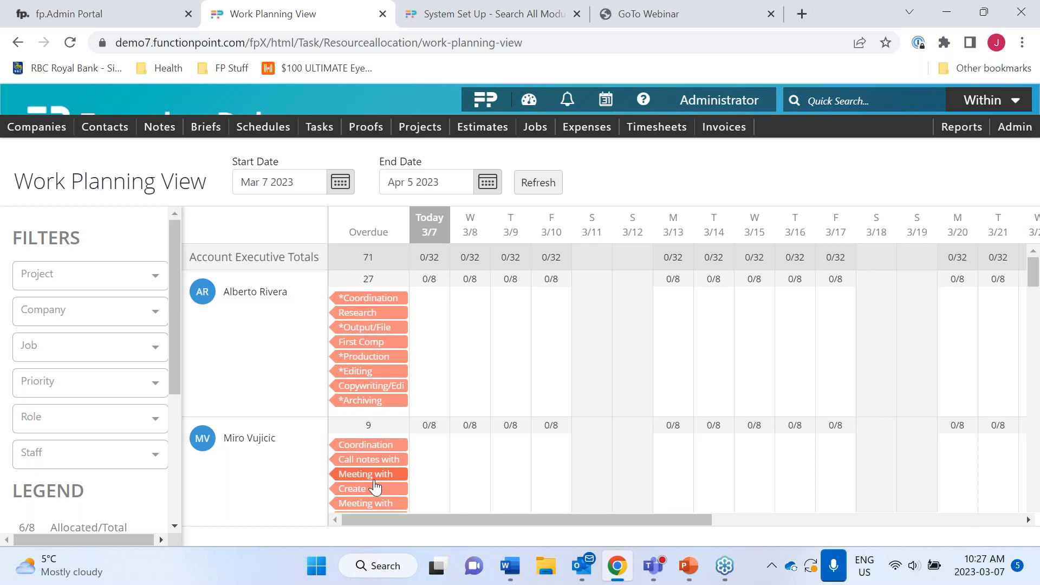
{"action": "mouse_move", "coordinate": [375, 488]}
{"action": "scroll", "coordinate": [375, 488], "scroll_direction": "down", "scroll_amount": 1}
{"action": "scroll", "coordinate": [375, 488], "scroll_direction": "down", "scroll_amount": 10}
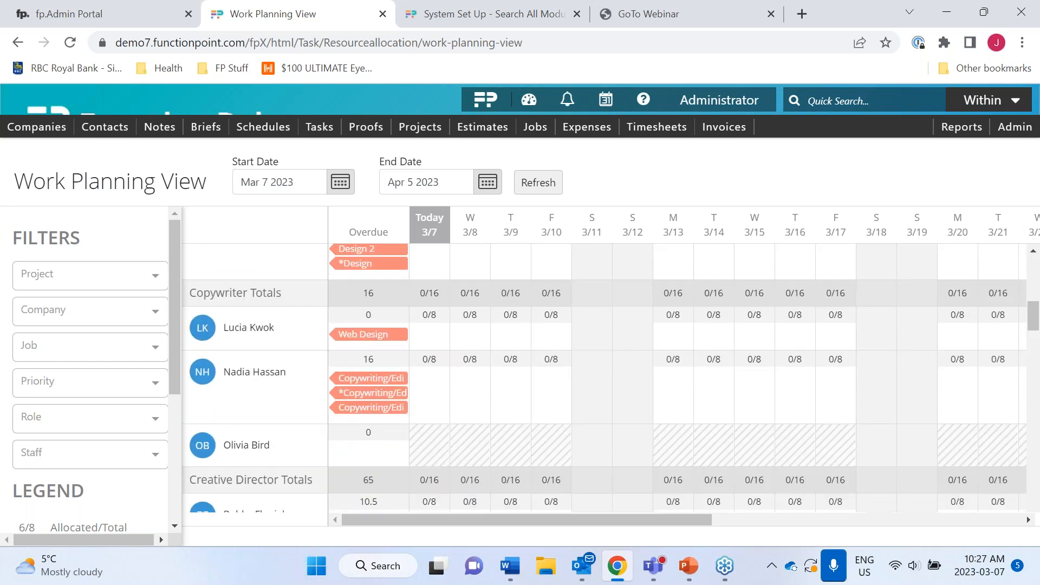
{"action": "scroll", "coordinate": [605, 380], "scroll_direction": "up", "scroll_amount": 5}
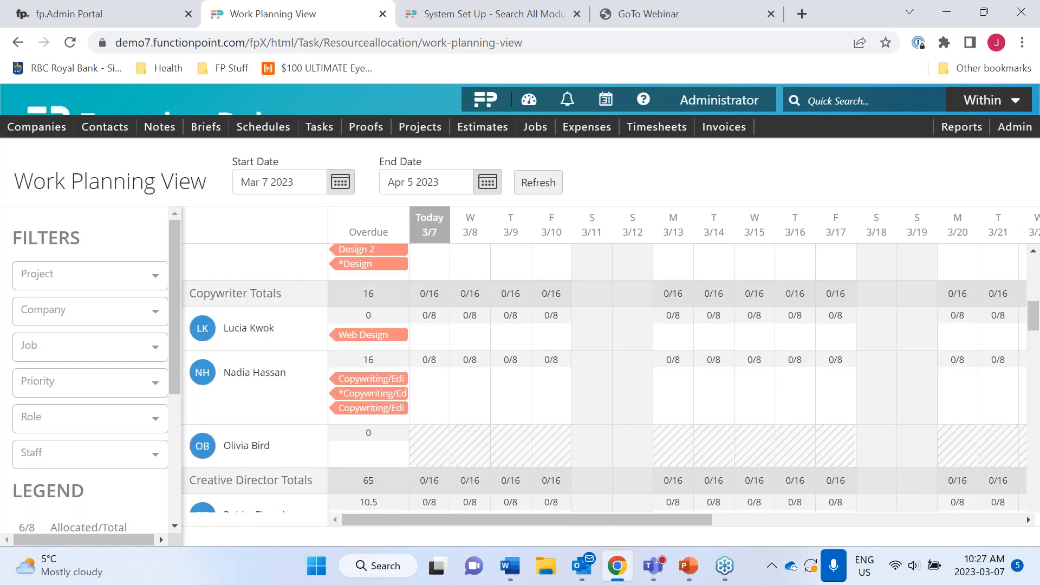
{"action": "scroll", "coordinate": [527, 358], "scroll_direction": "down", "scroll_amount": 3}
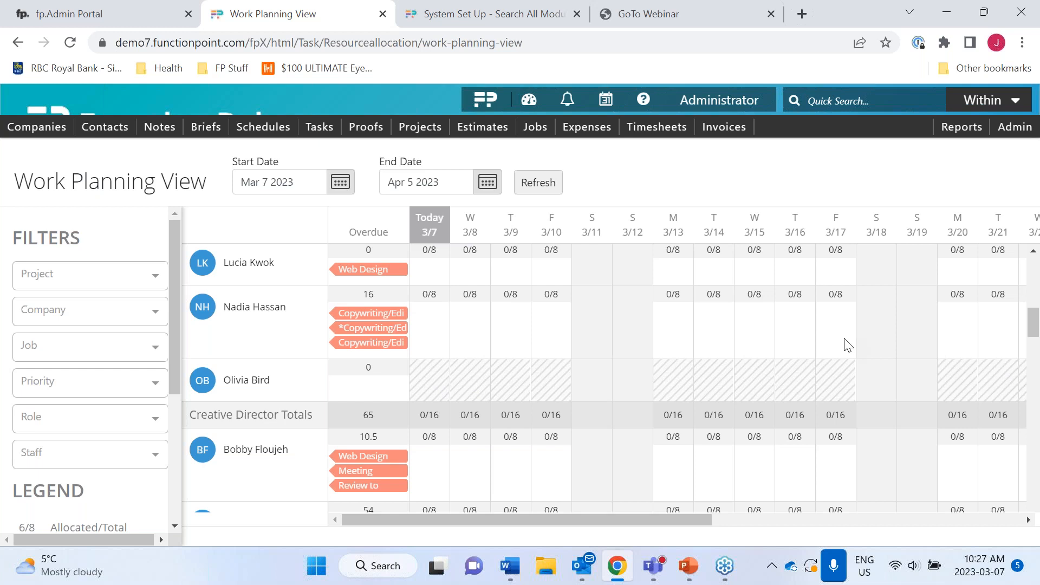
{"action": "scroll", "coordinate": [849, 346], "scroll_direction": "down", "scroll_amount": 5}
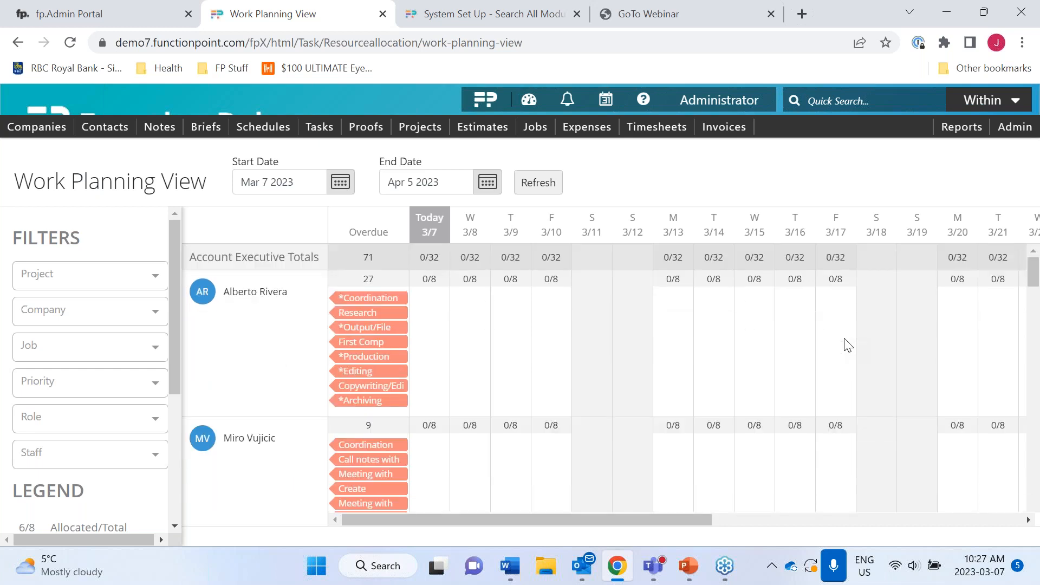
{"action": "left_click", "coordinate": [1002, 130]}
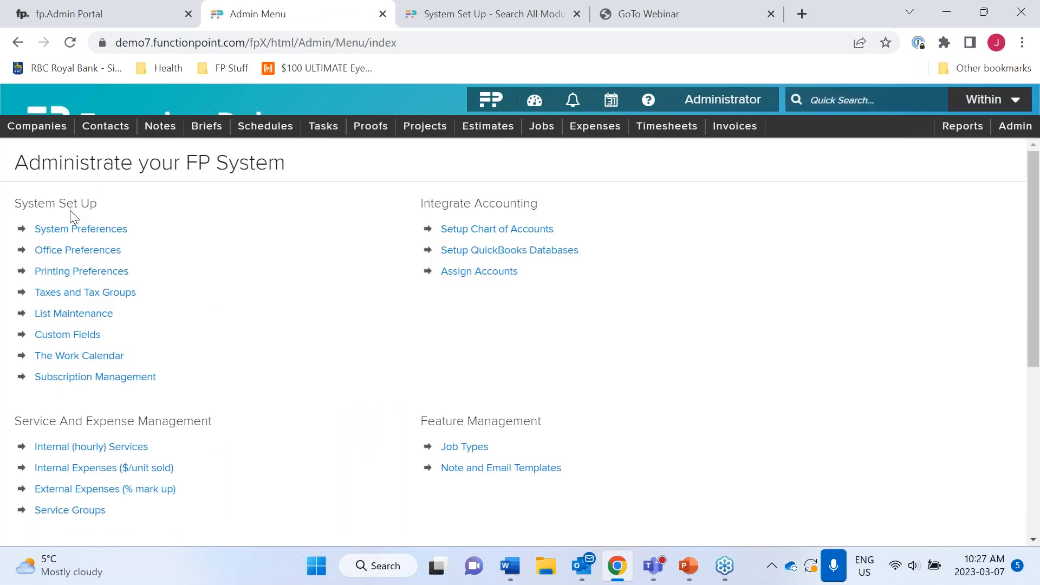
- In The Work Calendar, check the 8.00 Monday office hours, then view Staff Hours
{"action": "left_click", "coordinate": [115, 360]}
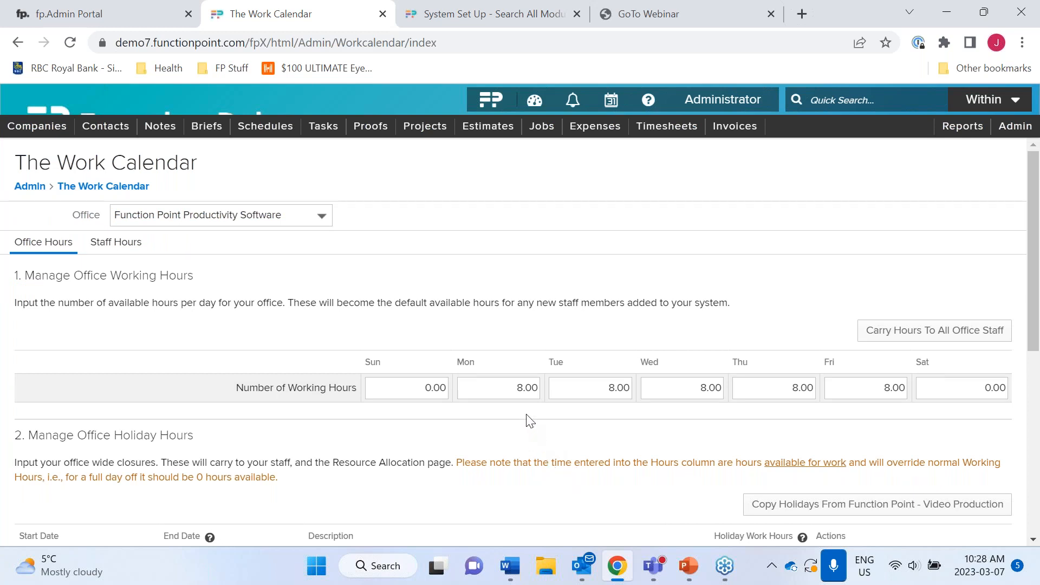
{"action": "left_click", "coordinate": [517, 386]}
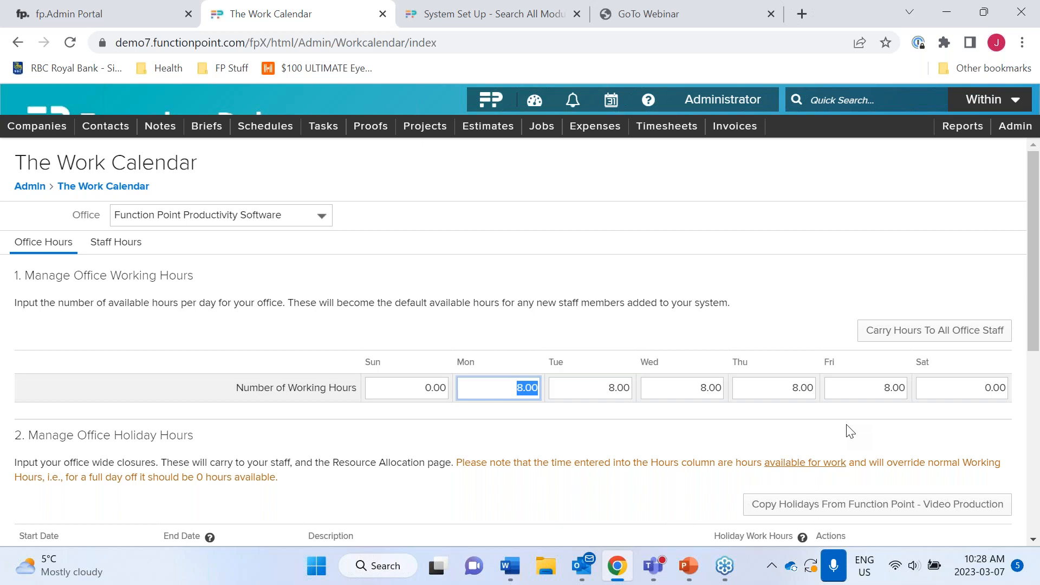
{"action": "left_click", "coordinate": [119, 247]}
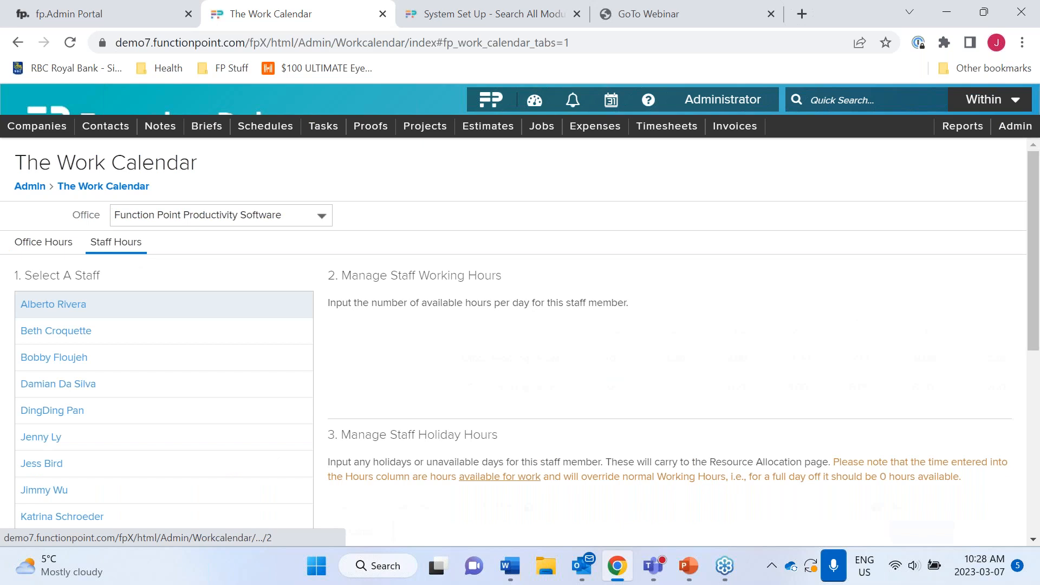
- Overwrite all office staff hours with the 8.00 Monday–Friday office hours
{"action": "scroll", "coordinate": [143, 472], "scroll_direction": "down", "scroll_amount": 5}
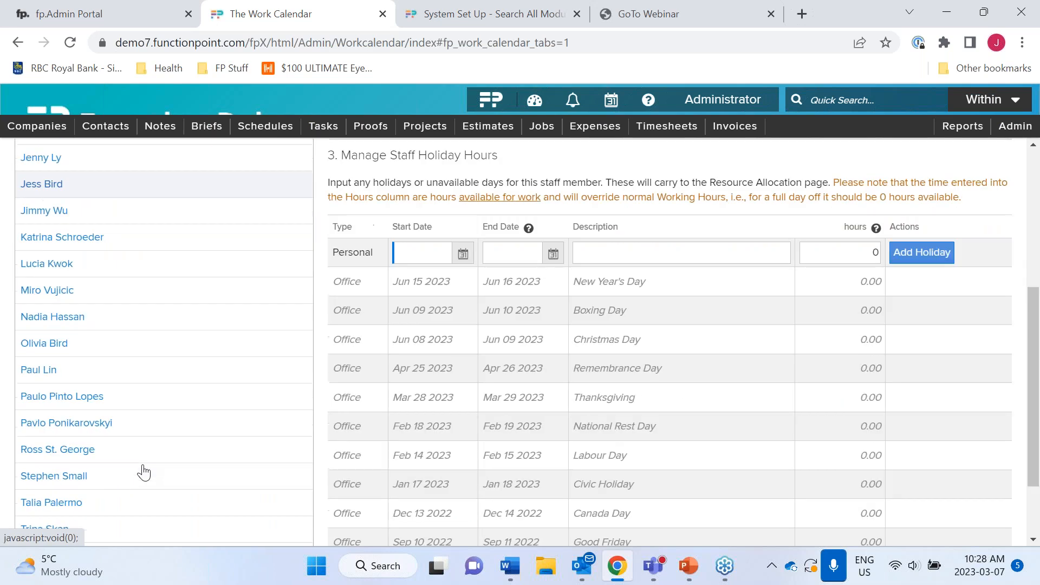
{"action": "left_click", "coordinate": [54, 351]}
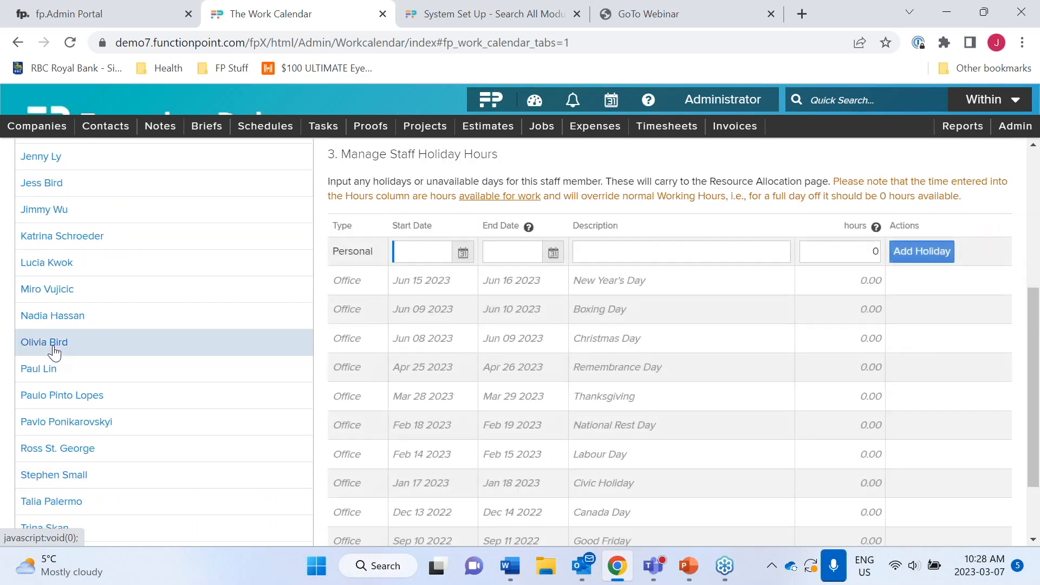
{"action": "scroll", "coordinate": [54, 351], "scroll_direction": "up", "scroll_amount": 4}
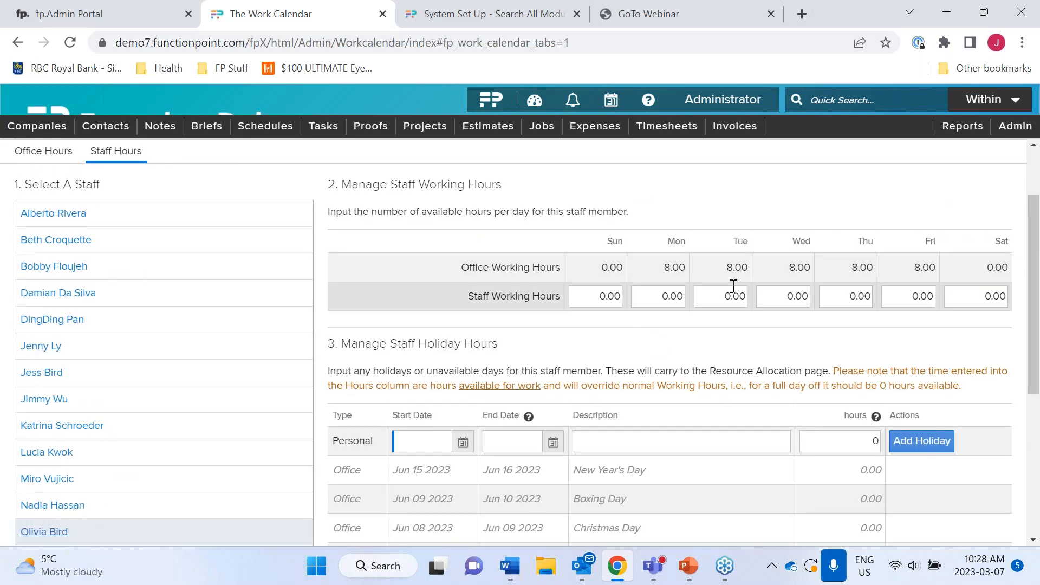
{"action": "scroll", "coordinate": [216, 301], "scroll_direction": "up", "scroll_amount": 2}
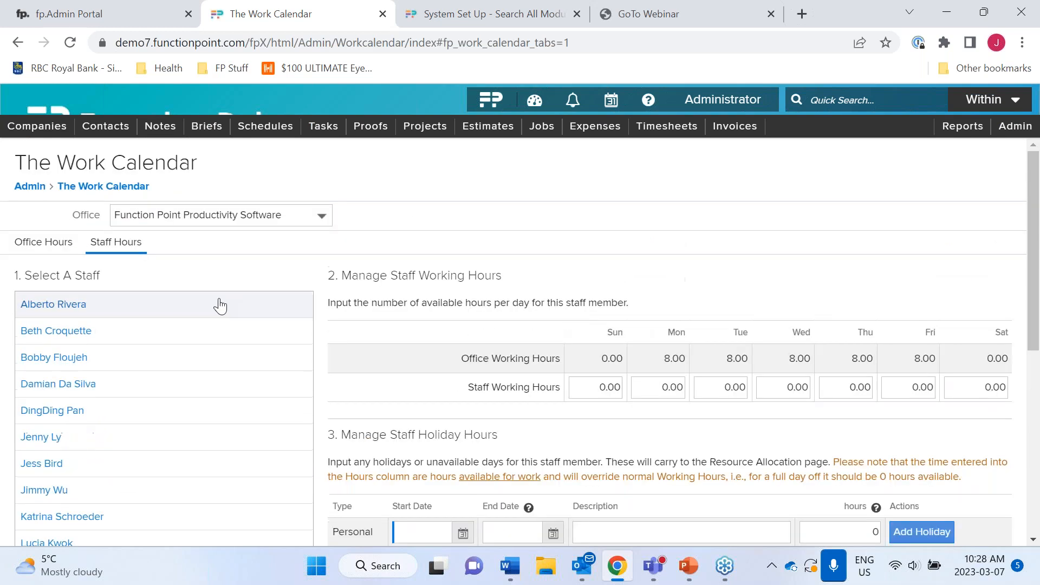
{"action": "left_click", "coordinate": [49, 245]}
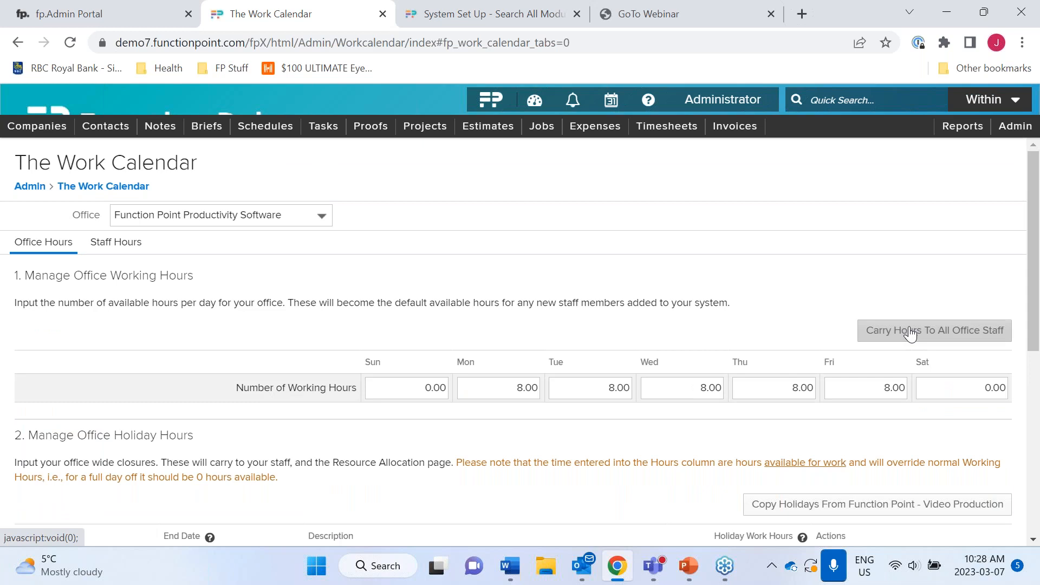
{"action": "left_click", "coordinate": [894, 331]}
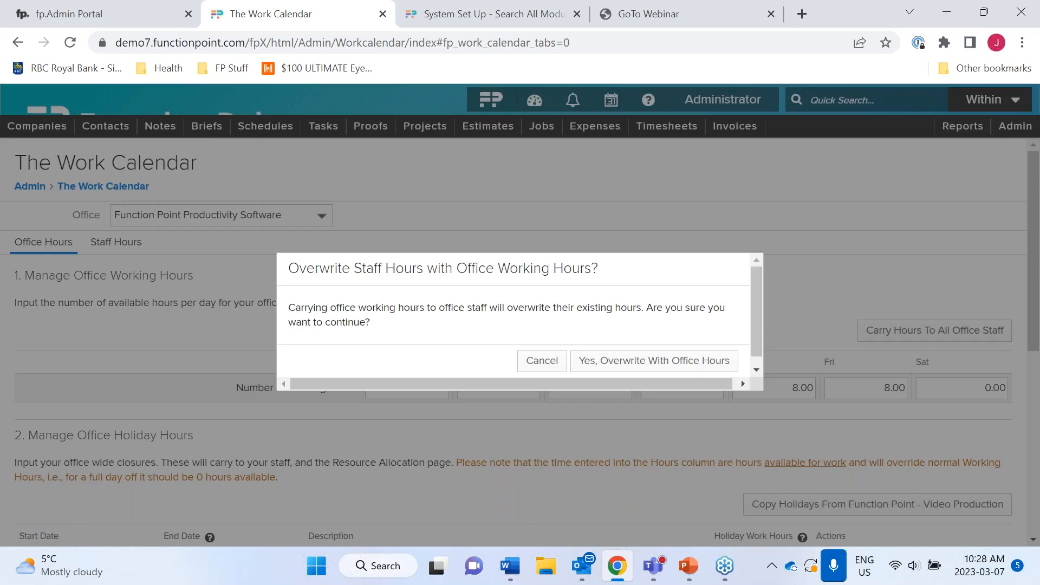
{"action": "left_click", "coordinate": [626, 362]}
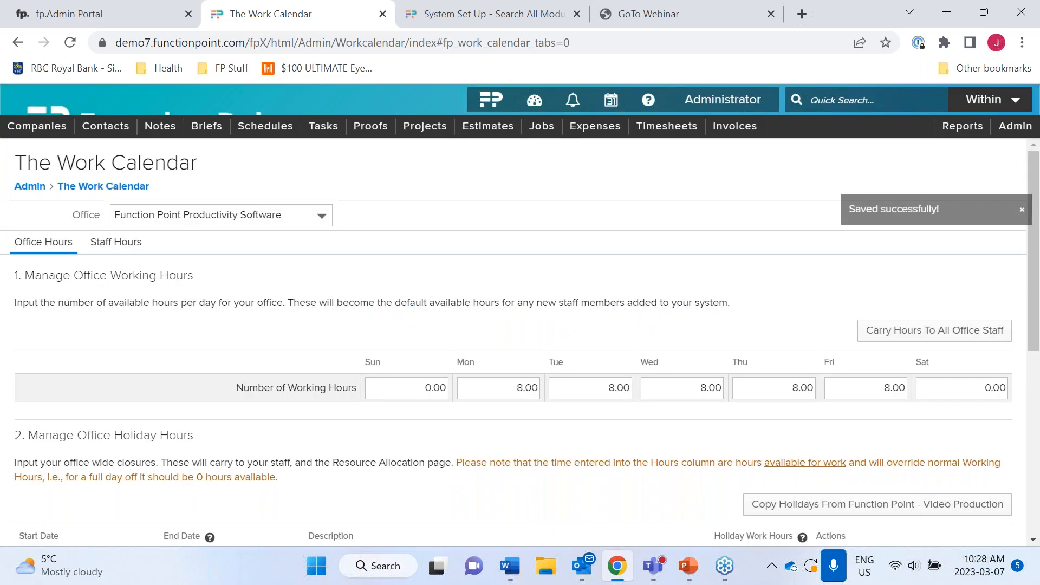
{"action": "left_click", "coordinate": [122, 245]}
{"action": "scroll", "coordinate": [124, 455], "scroll_direction": "down", "scroll_amount": 3}
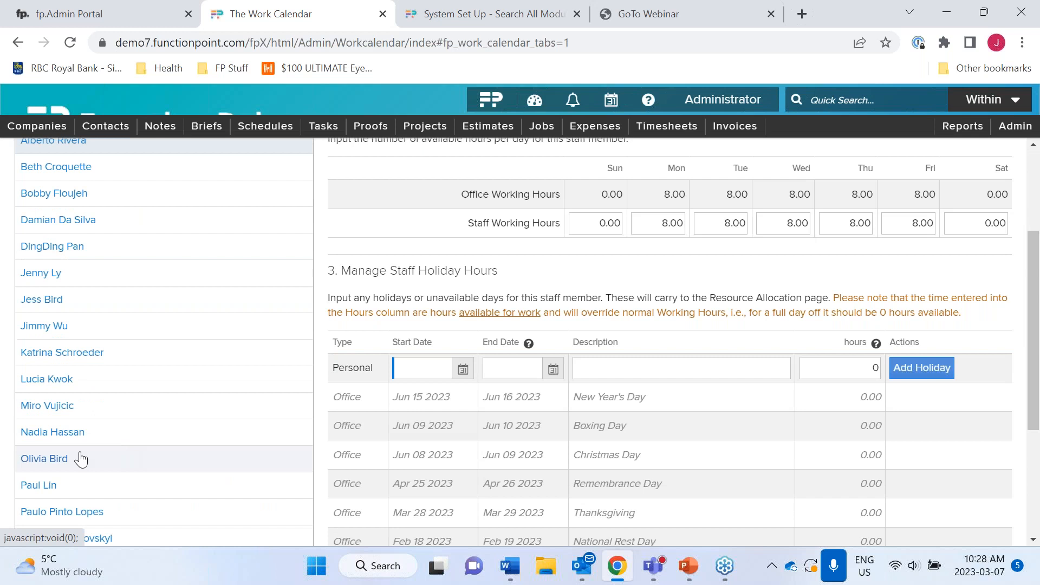
- Select the staff member and set the day off's start and end dates to Mar 17 2023
{"action": "left_click", "coordinate": [29, 469]}
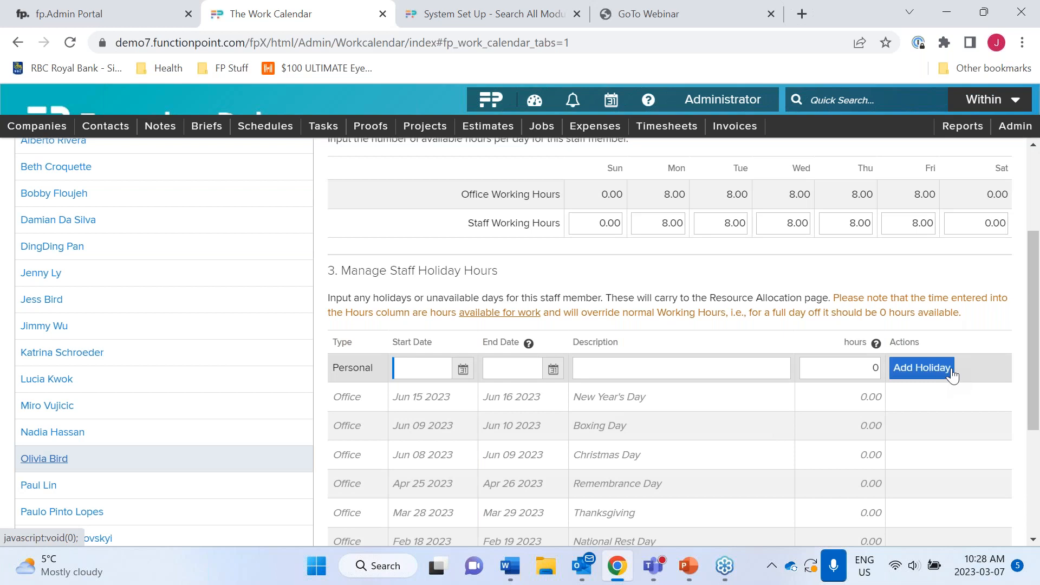
{"action": "left_click", "coordinate": [463, 370]}
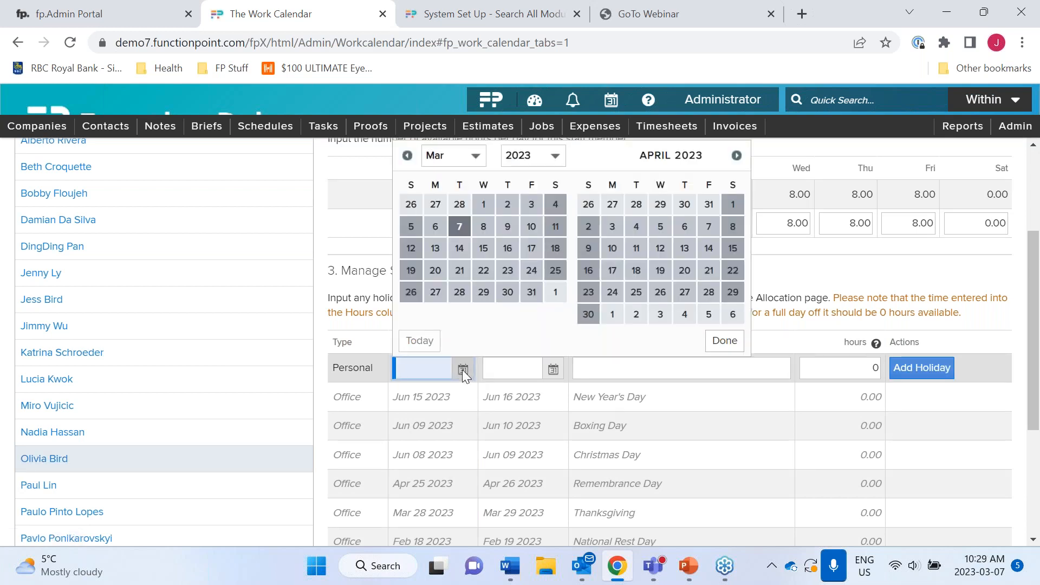
{"action": "left_click", "coordinate": [485, 250]}
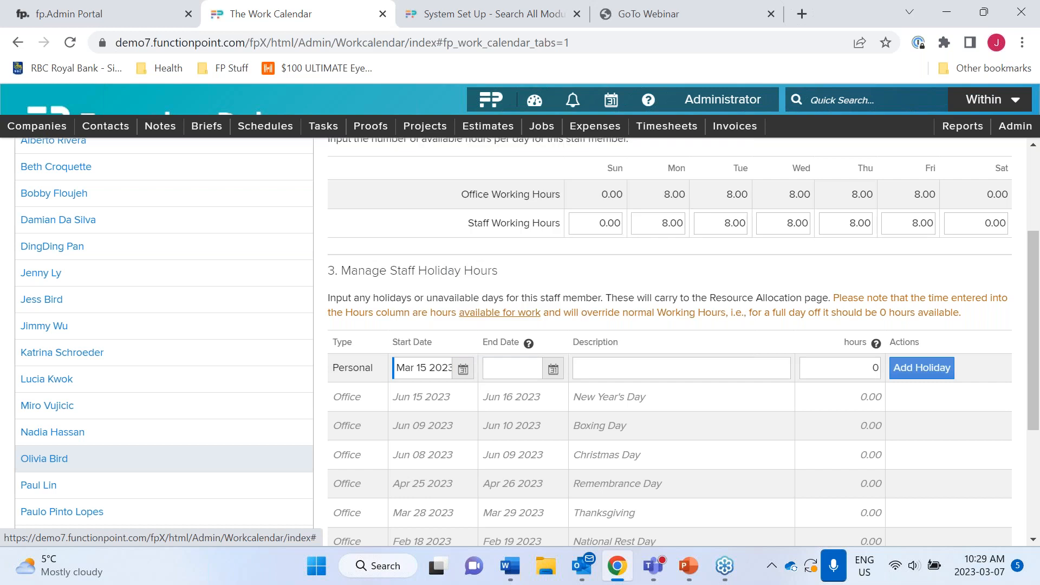
{"action": "left_click", "coordinate": [464, 369]}
{"action": "left_click", "coordinate": [531, 251]}
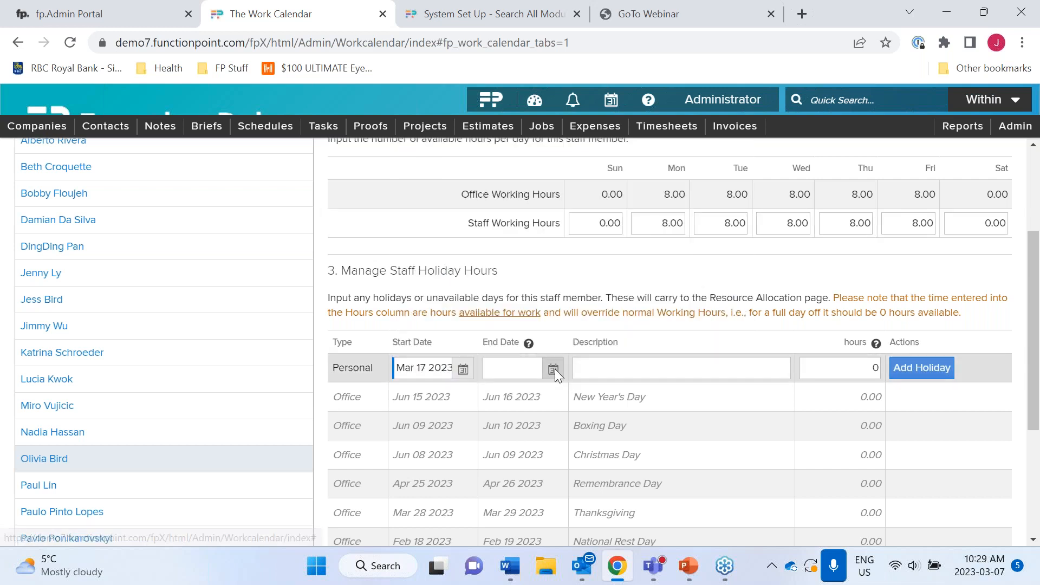
{"action": "left_click", "coordinate": [555, 369]}
{"action": "left_click", "coordinate": [622, 248]}
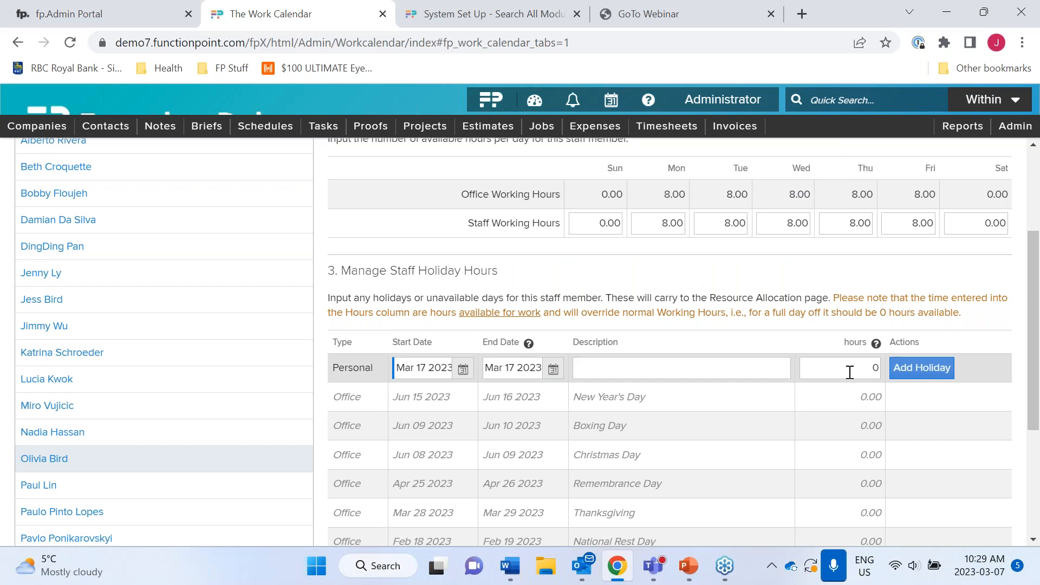
- Set available hours to 0 and add the Personal holiday
{"action": "left_click", "coordinate": [874, 371]}
{"action": "key", "text": "BackSpace"}
{"action": "type", "text": "8"}
{"action": "key", "text": "BackSpace"}
{"action": "type", "text": "0"}
{"action": "mouse_move", "coordinate": [873, 346]}
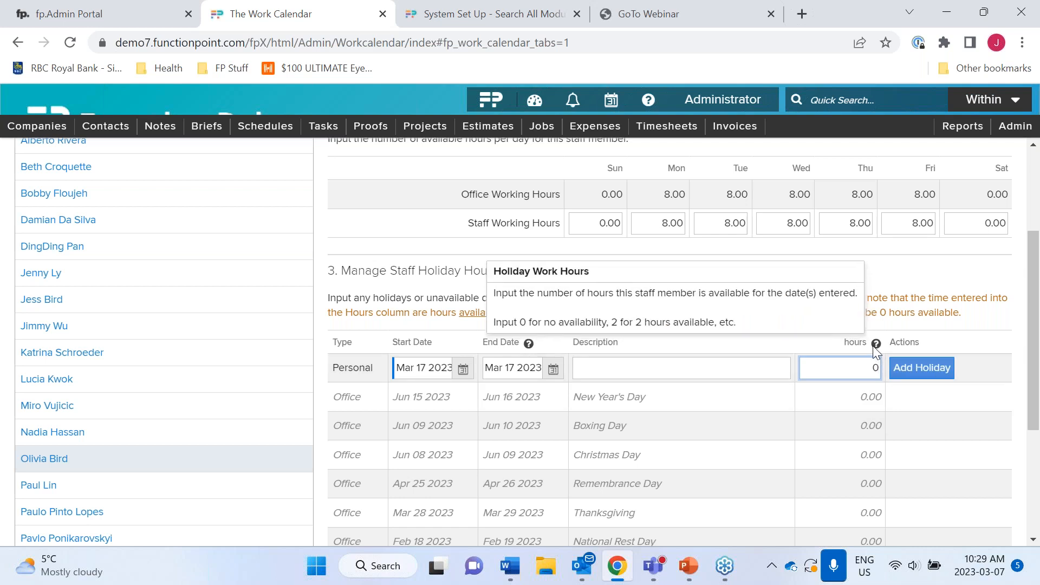
{"action": "left_click", "coordinate": [925, 380]}
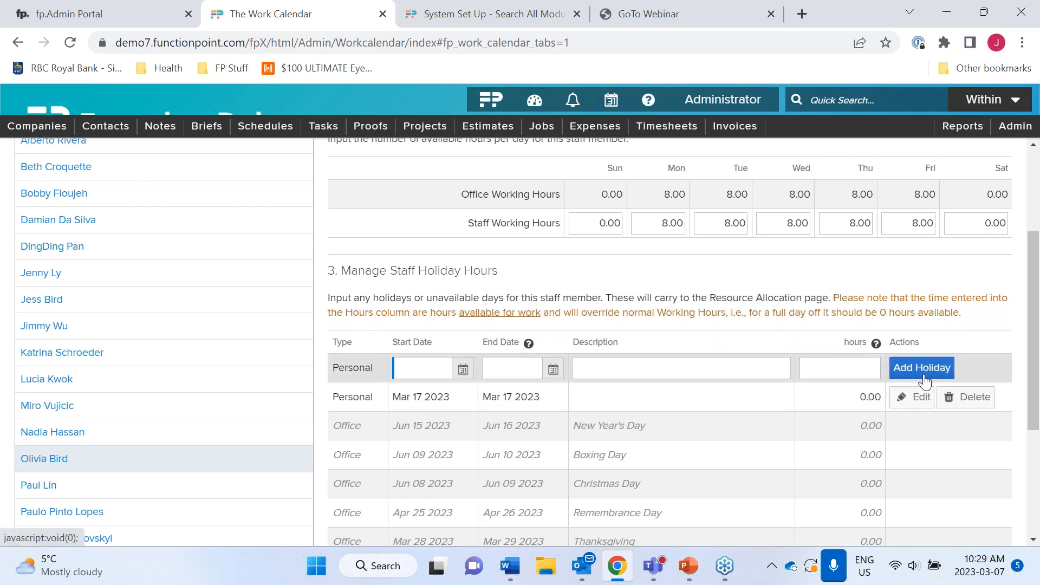
{"action": "scroll", "coordinate": [430, 305], "scroll_direction": "up", "scroll_amount": 3}
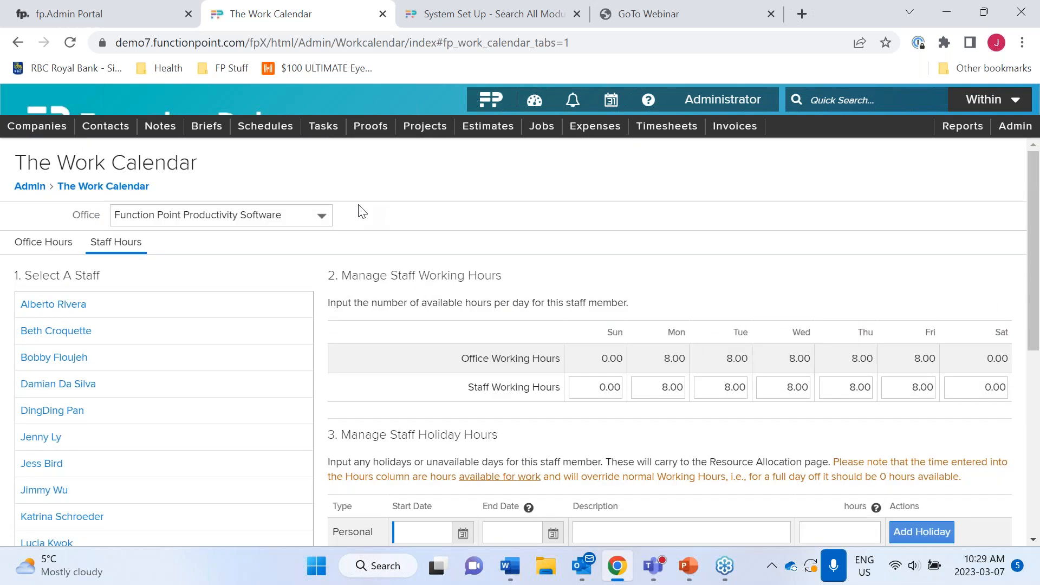
- Open Tasks > Work Planning View and locate the staff member's hatched Mar 17 vacation day
{"action": "mouse_move", "coordinate": [325, 130]}
{"action": "left_click", "coordinate": [337, 278]}
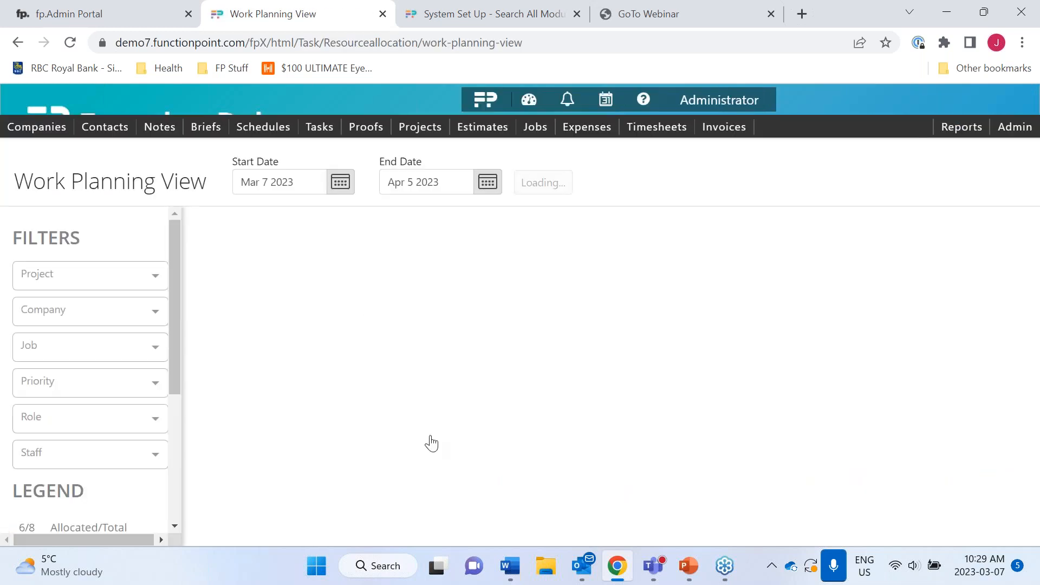
{"action": "scroll", "coordinate": [430, 443], "scroll_direction": "down", "scroll_amount": 3}
{"action": "scroll", "coordinate": [503, 330], "scroll_direction": "down", "scroll_amount": 10}
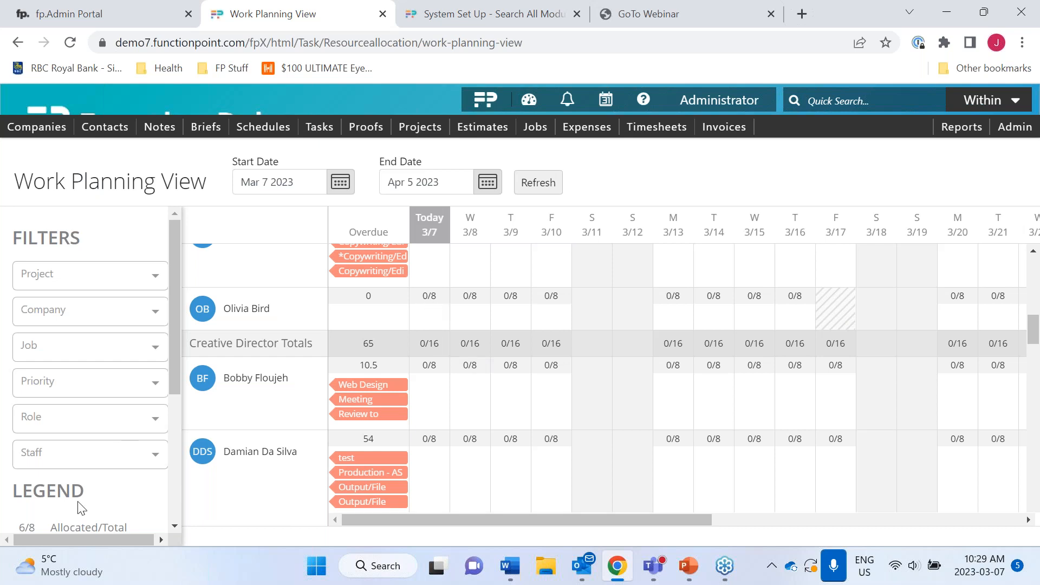
{"action": "scroll", "coordinate": [80, 508], "scroll_direction": "down", "scroll_amount": 2}
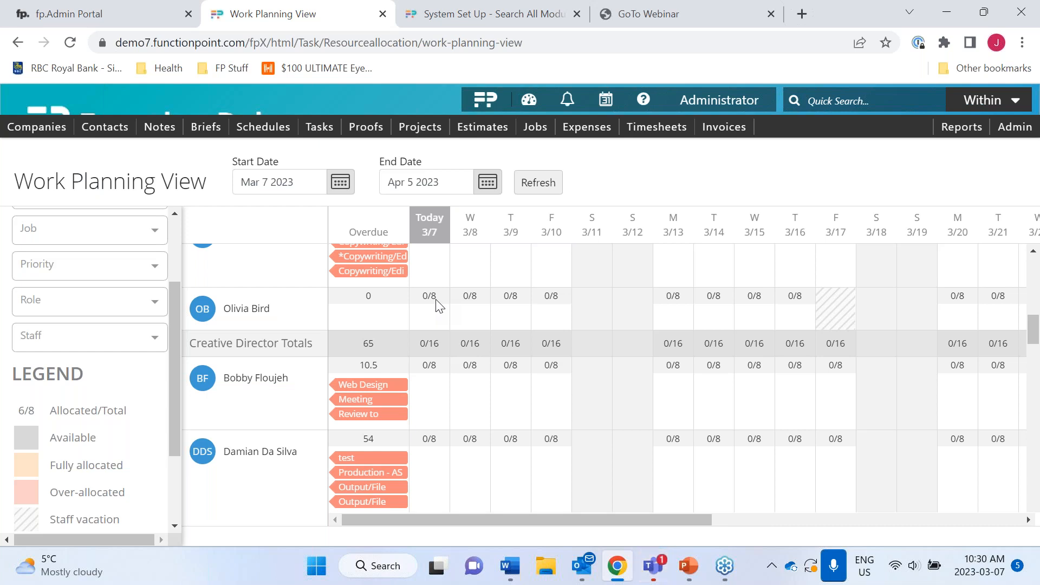
{"action": "scroll", "coordinate": [439, 306], "scroll_direction": "up", "scroll_amount": 5}
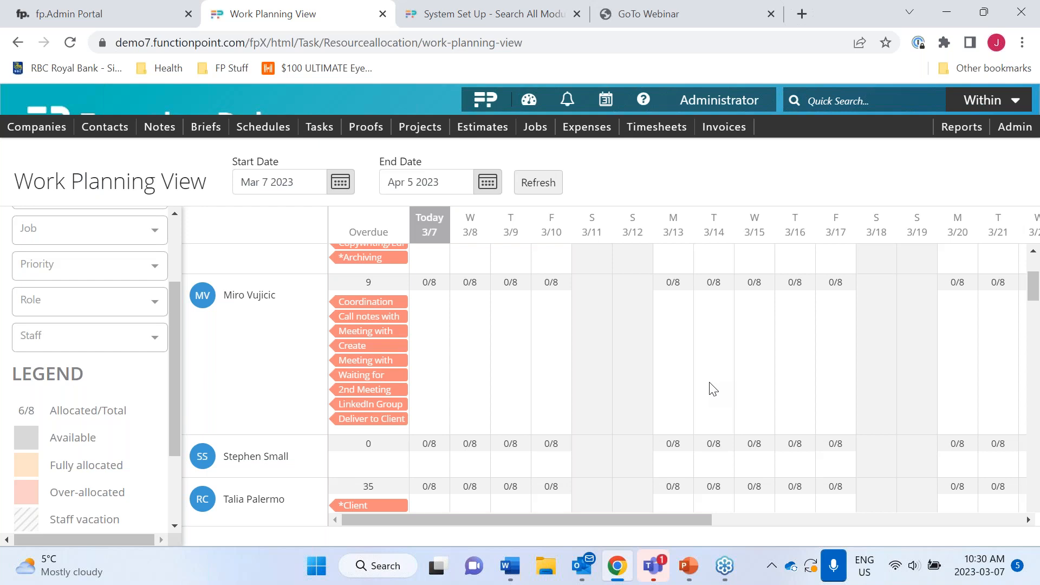
- Run Find Timesheet with no filters to list all timesheet entries sorted by hours
{"action": "mouse_move", "coordinate": [657, 127]}
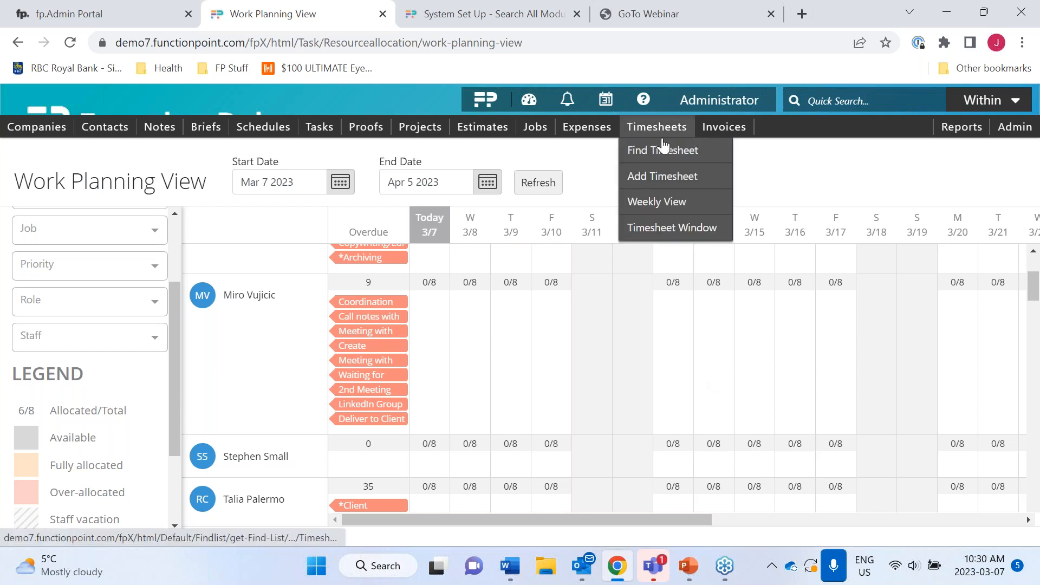
{"action": "left_click", "coordinate": [660, 161]}
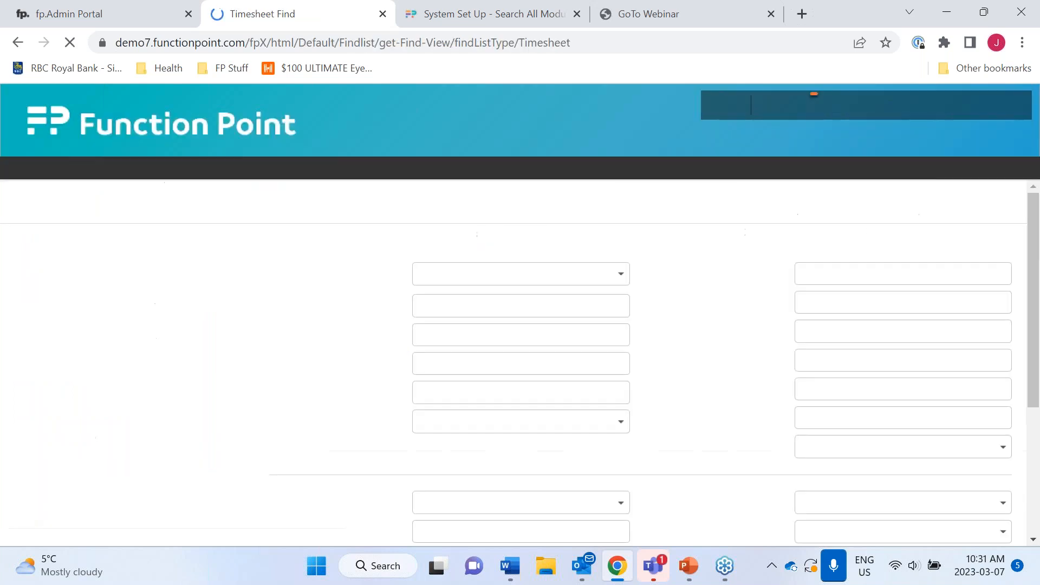
{"action": "scroll", "coordinate": [786, 364], "scroll_direction": "down", "scroll_amount": 3}
{"action": "left_click", "coordinate": [932, 520]}
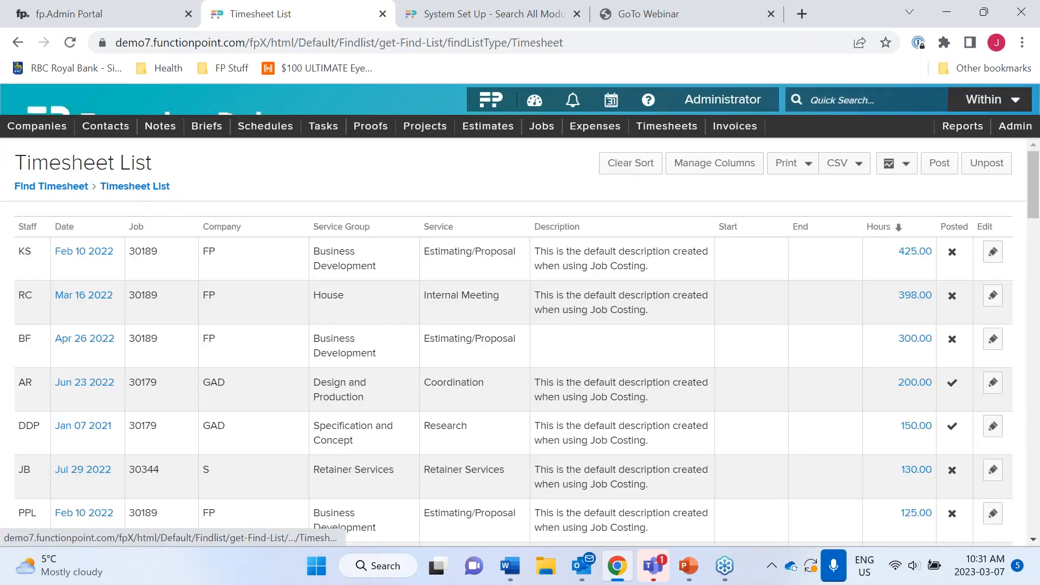
{"action": "left_click", "coordinate": [713, 163]}
- Enable the Cost Rate and Billing Rate columns, place them right after Company, and save
{"action": "scroll", "coordinate": [327, 415], "scroll_direction": "down", "scroll_amount": 4}
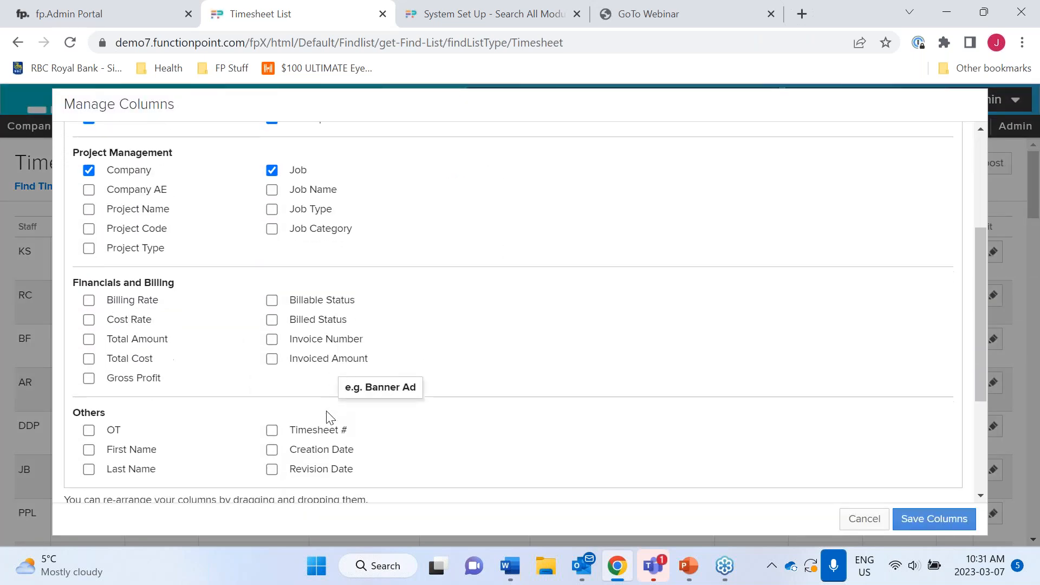
{"action": "left_click", "coordinate": [89, 311]}
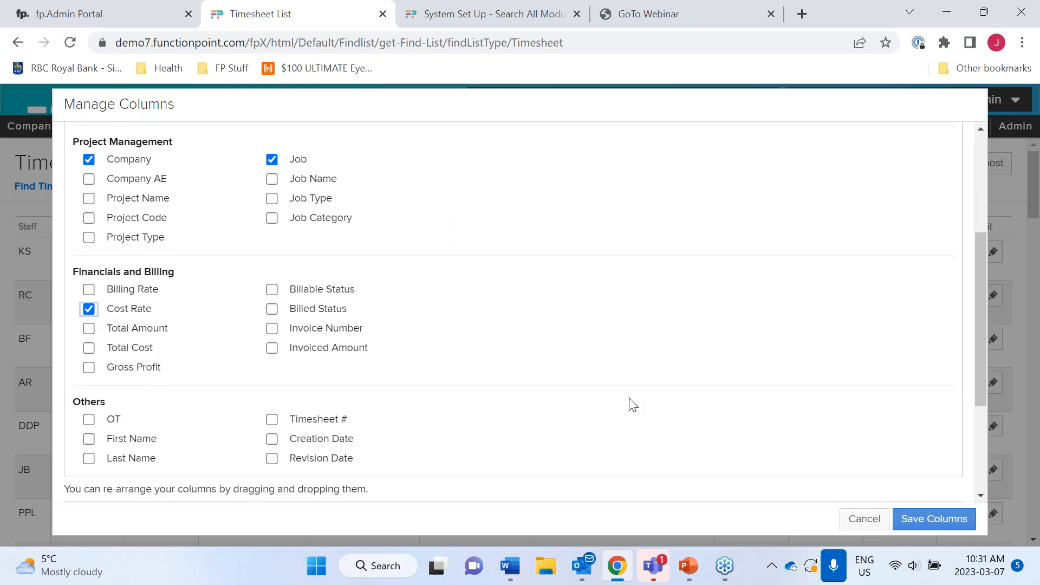
{"action": "scroll", "coordinate": [629, 402], "scroll_direction": "down", "scroll_amount": 3}
{"action": "left_click_drag", "start_coordinate": [950, 334], "coordinate": [365, 327]}
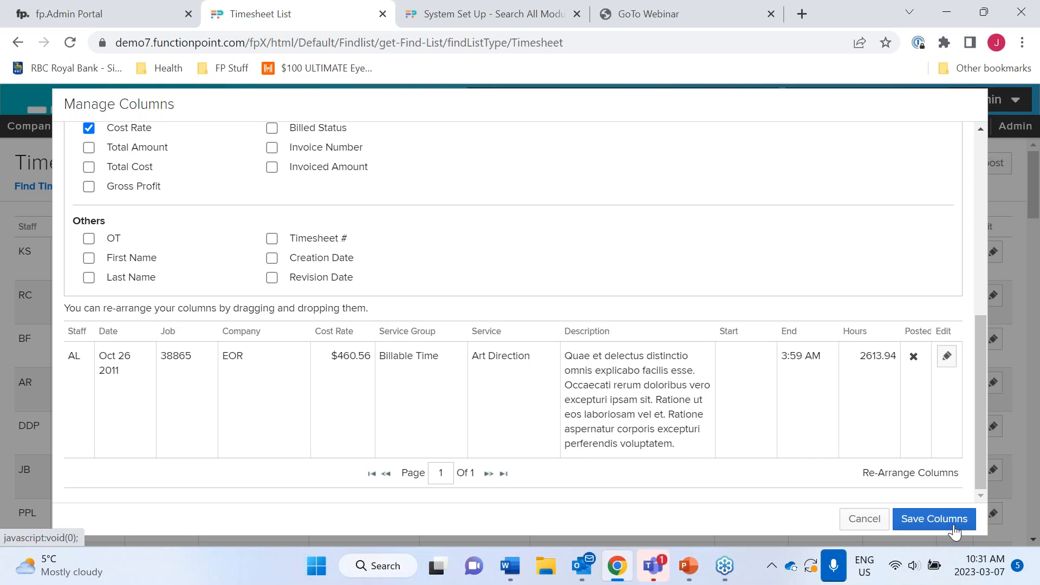
{"action": "scroll", "coordinate": [701, 268], "scroll_direction": "up", "scroll_amount": 7}
{"action": "scroll", "coordinate": [702, 268], "scroll_direction": "down", "scroll_amount": 3}
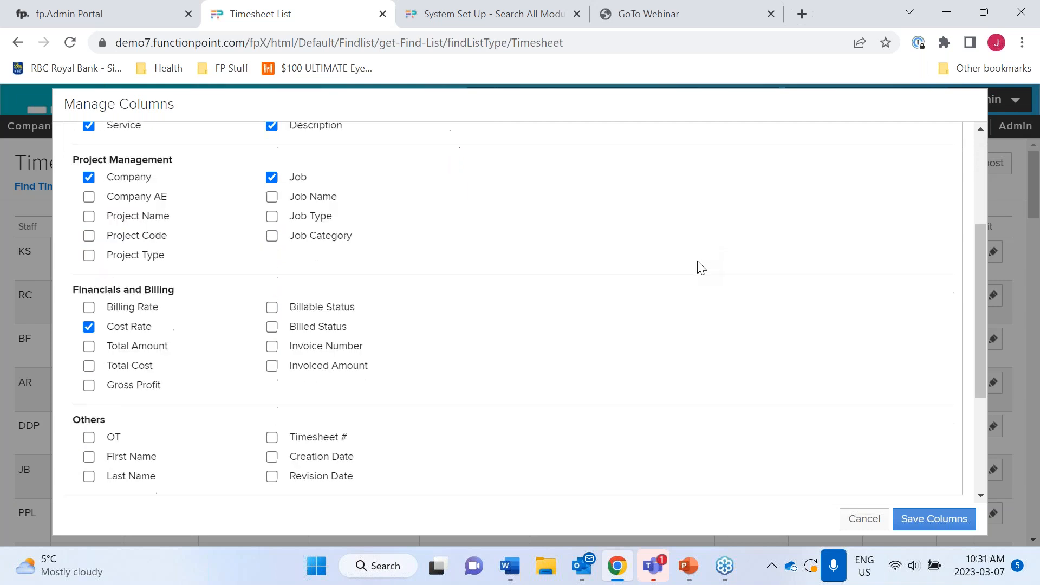
{"action": "left_click", "coordinate": [89, 256]}
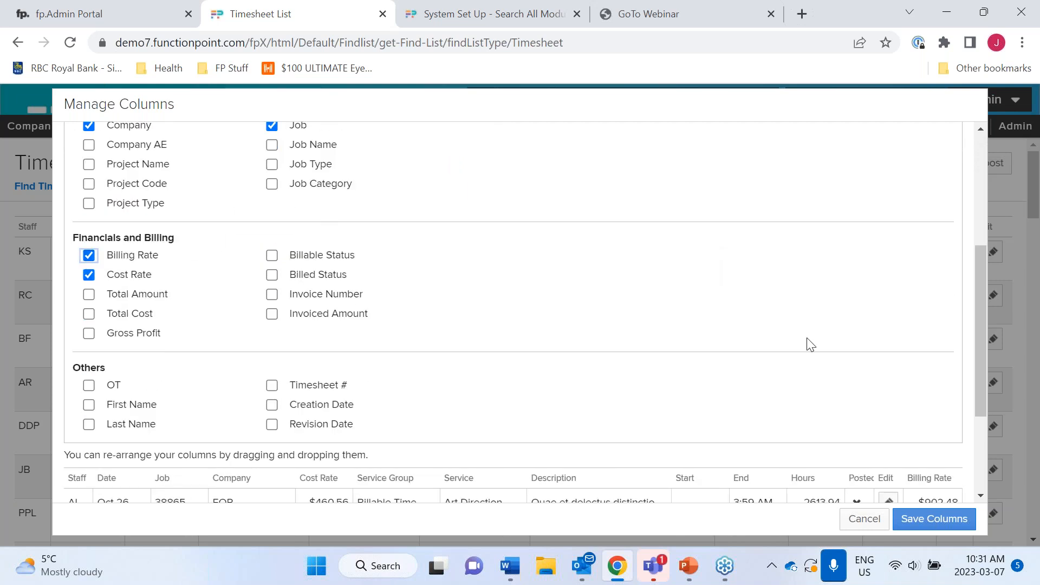
{"action": "scroll", "coordinate": [811, 344], "scroll_direction": "down", "scroll_amount": 2}
{"action": "left_click_drag", "start_coordinate": [929, 354], "coordinate": [317, 366]}
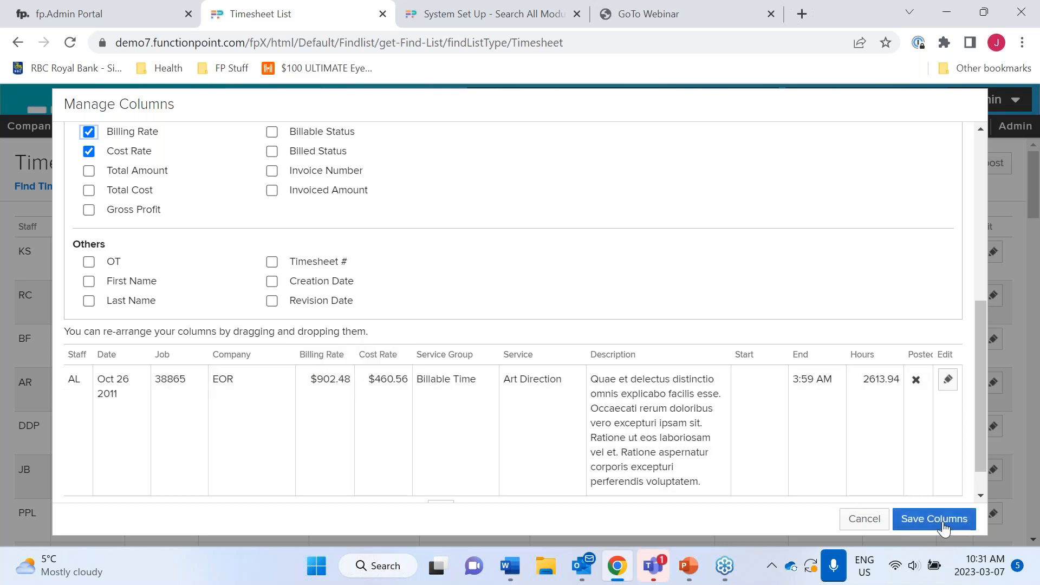
{"action": "left_click", "coordinate": [936, 519]}
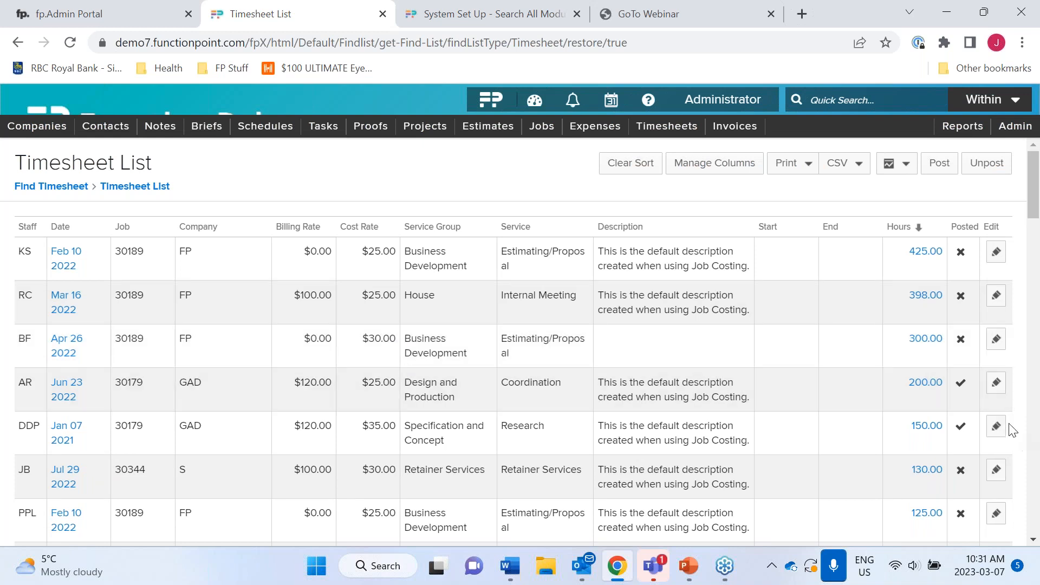
{"action": "scroll", "coordinate": [962, 478], "scroll_direction": "down", "scroll_amount": 4}
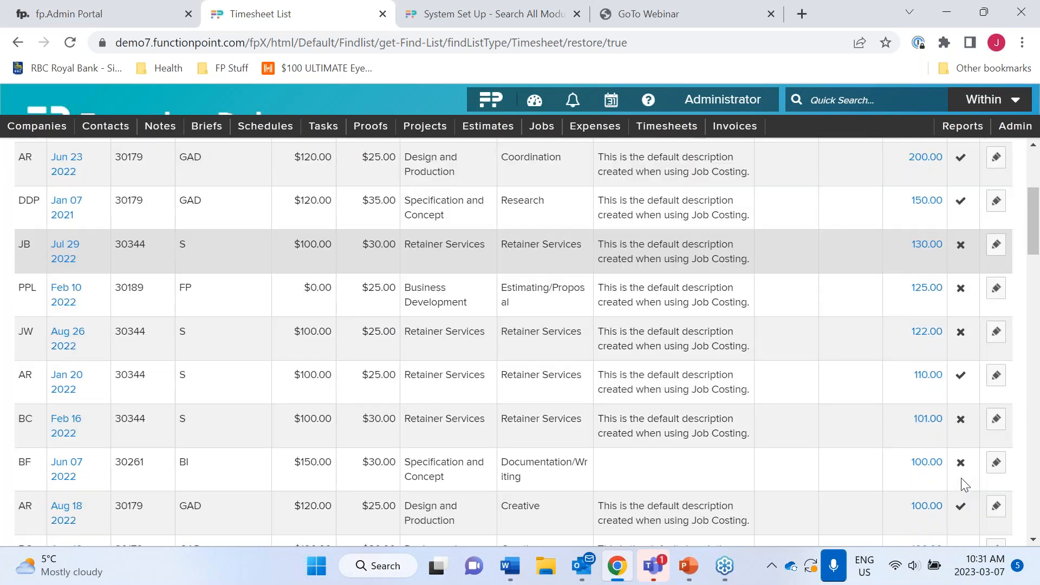
{"action": "scroll", "coordinate": [961, 478], "scroll_direction": "up", "scroll_amount": 4}
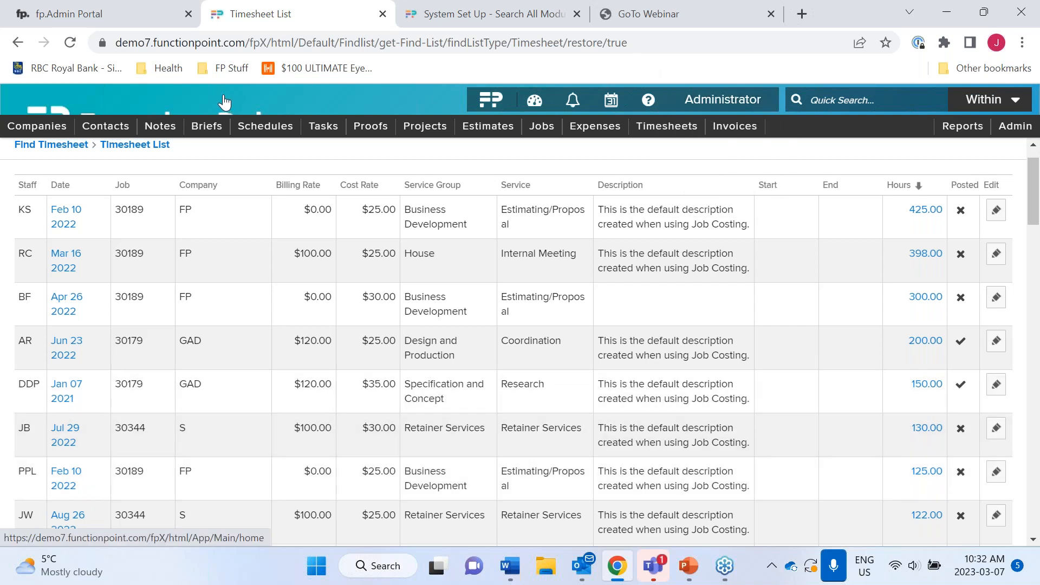
- Return to the home dashboard and switch it from Classic to the Designer dashboard
{"action": "left_click", "coordinate": [223, 101]}
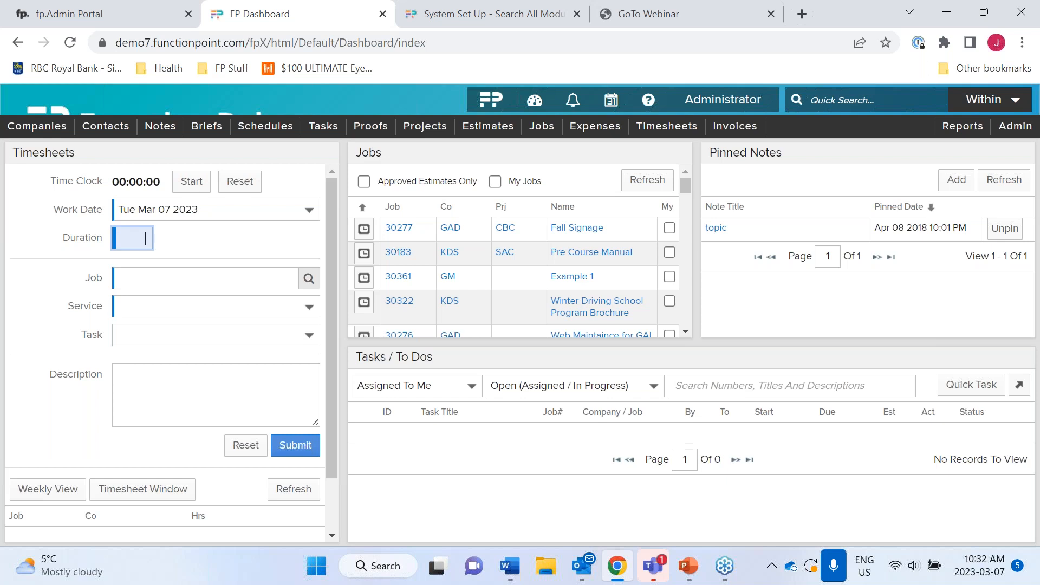
{"action": "mouse_move", "coordinate": [536, 107]}
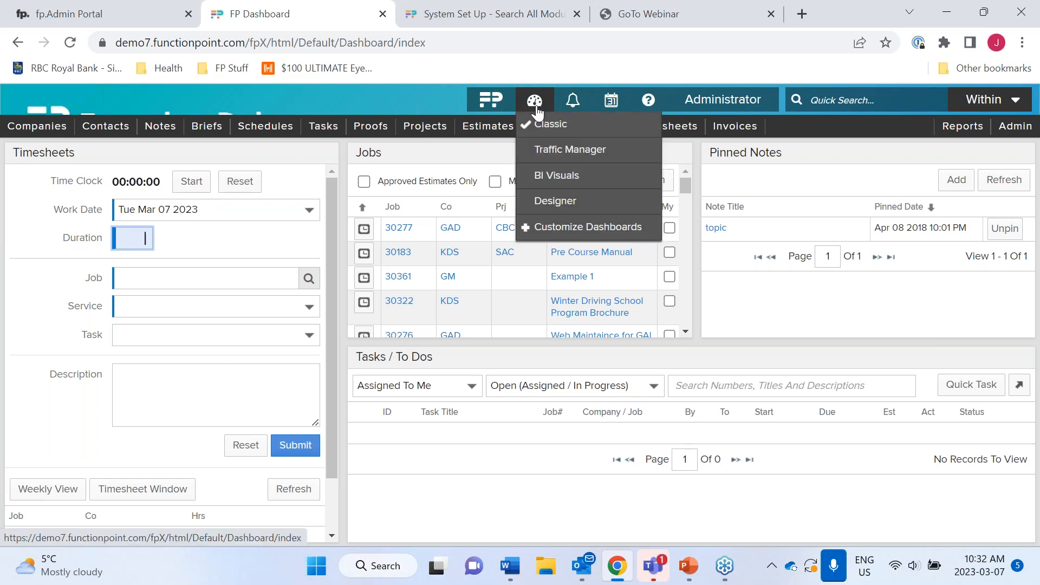
{"action": "left_click", "coordinate": [558, 203]}
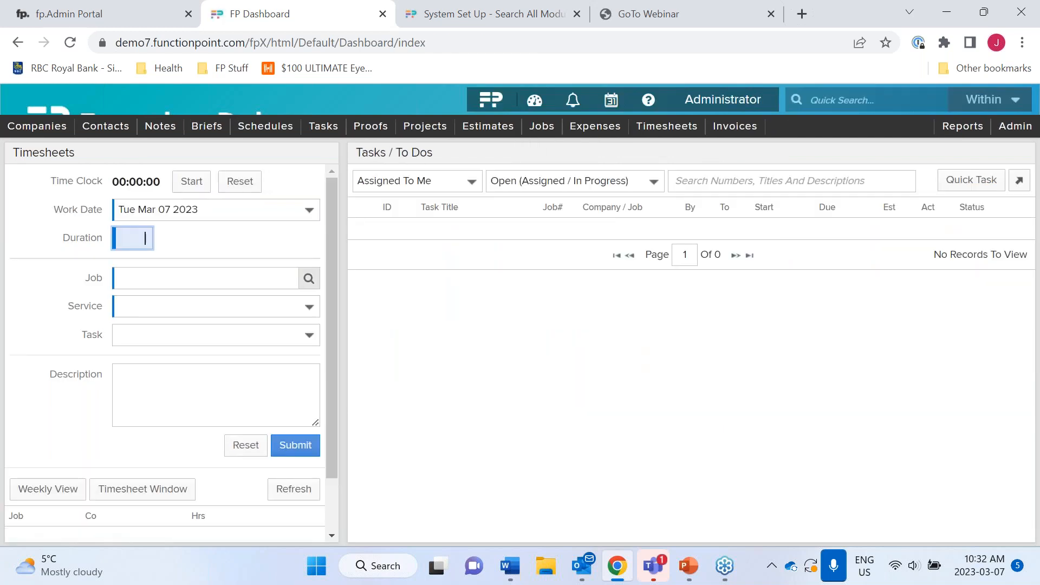
{"action": "left_click_drag", "start_coordinate": [667, 287], "coordinate": [591, 207]}
{"action": "mouse_move", "coordinate": [535, 103]}
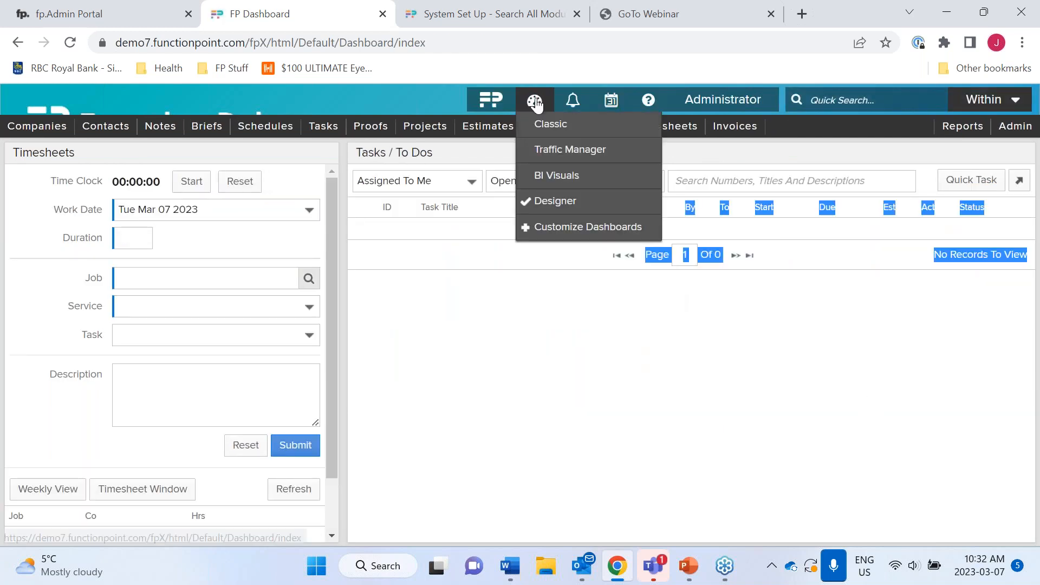
- Edit the Designer dashboard in Customize Dashboards and choose a three-tile layout
{"action": "left_click", "coordinate": [546, 228]}
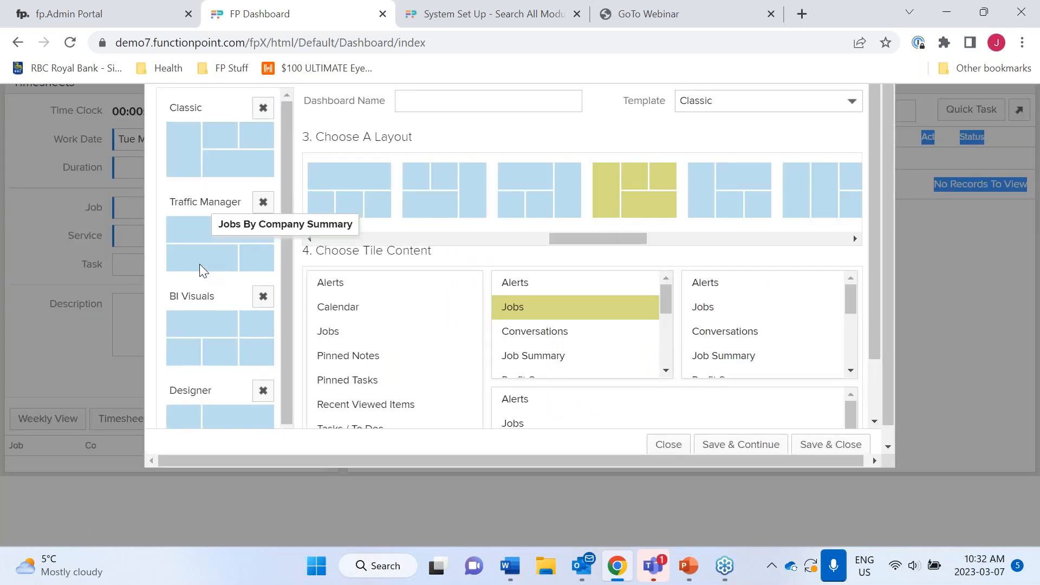
{"action": "left_click", "coordinate": [220, 369]}
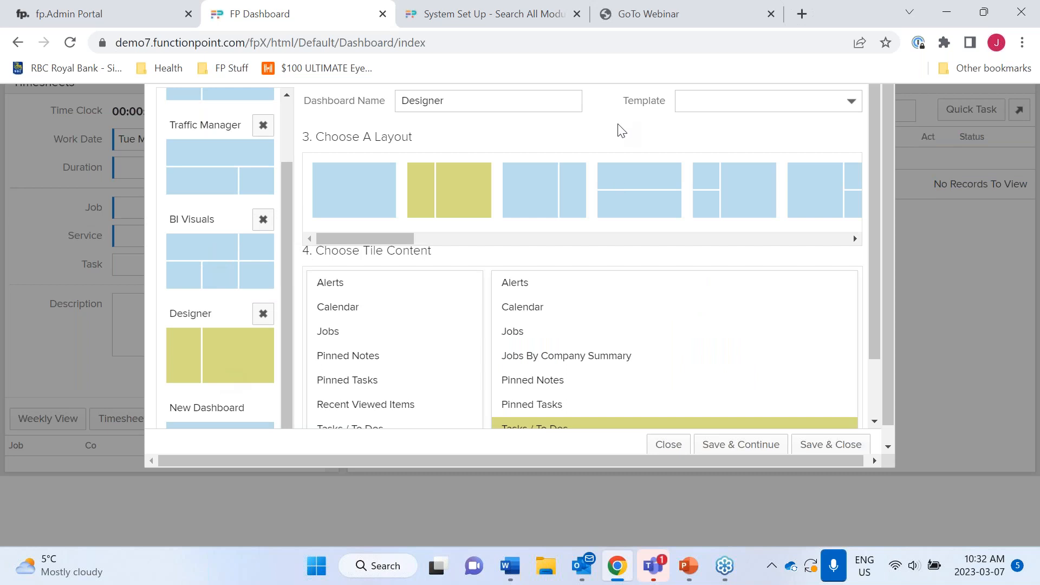
{"action": "scroll", "coordinate": [611, 198], "scroll_direction": "right", "scroll_amount": 3}
{"action": "scroll", "coordinate": [684, 199], "scroll_direction": "right", "scroll_amount": 2}
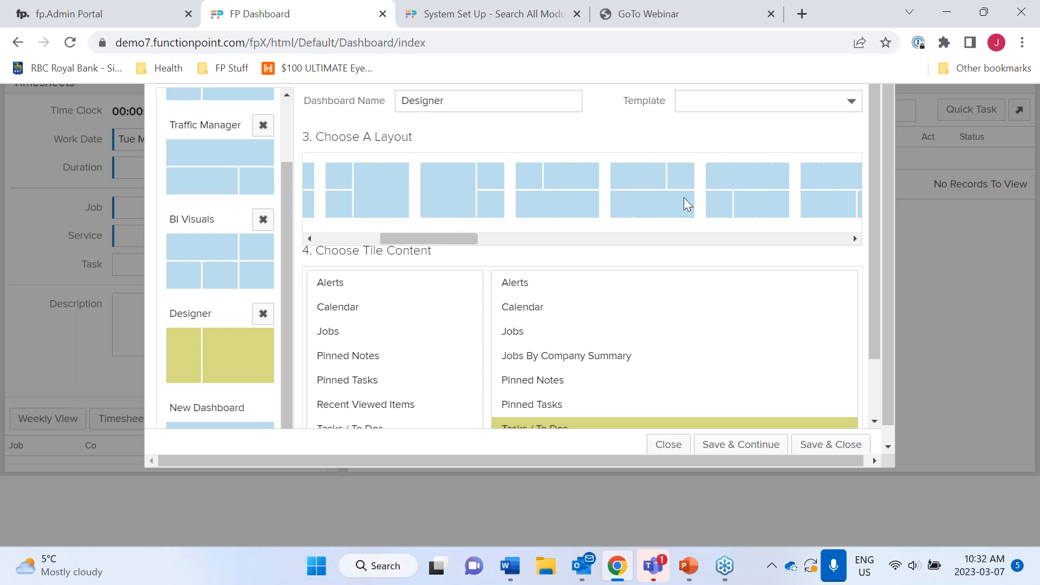
{"action": "left_click", "coordinate": [559, 203]}
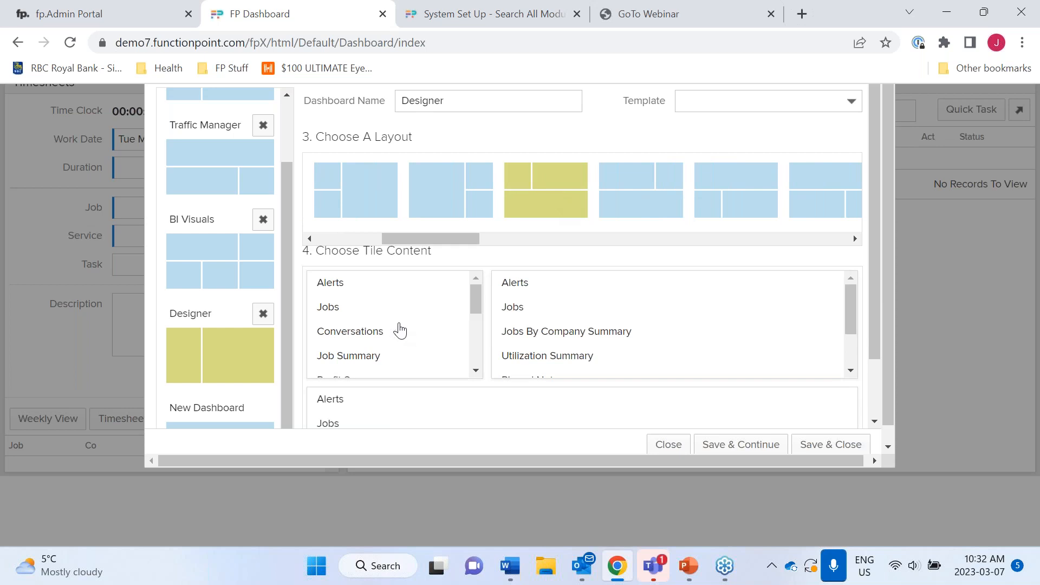
- Fill the tiles with Timesheets, Pinned Notes and Tasks / To Dos, then save and close
{"action": "scroll", "coordinate": [422, 328], "scroll_direction": "down", "scroll_amount": 2}
{"action": "scroll", "coordinate": [422, 329], "scroll_direction": "down", "scroll_amount": 3}
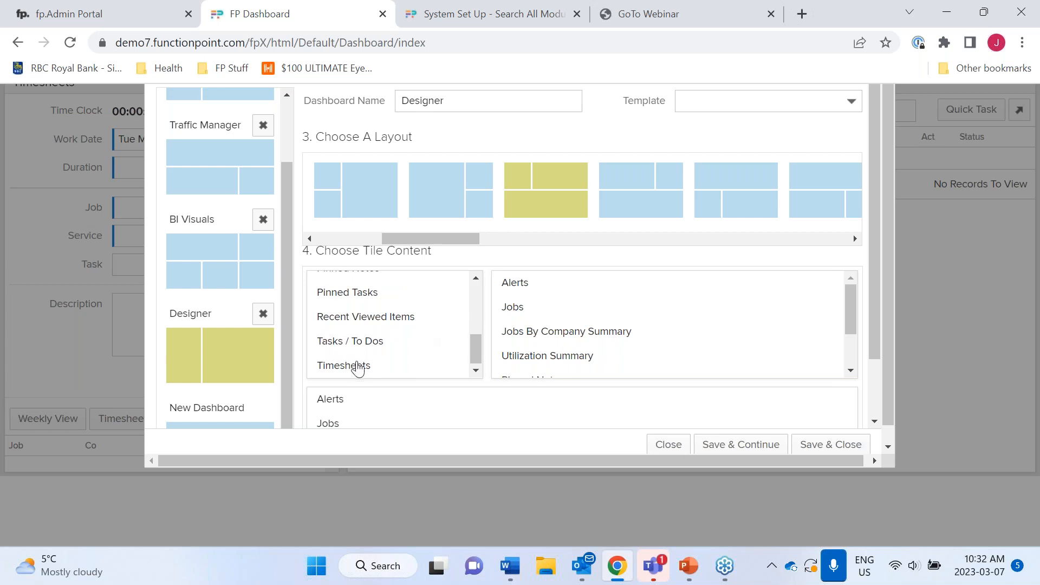
{"action": "left_click", "coordinate": [357, 367]}
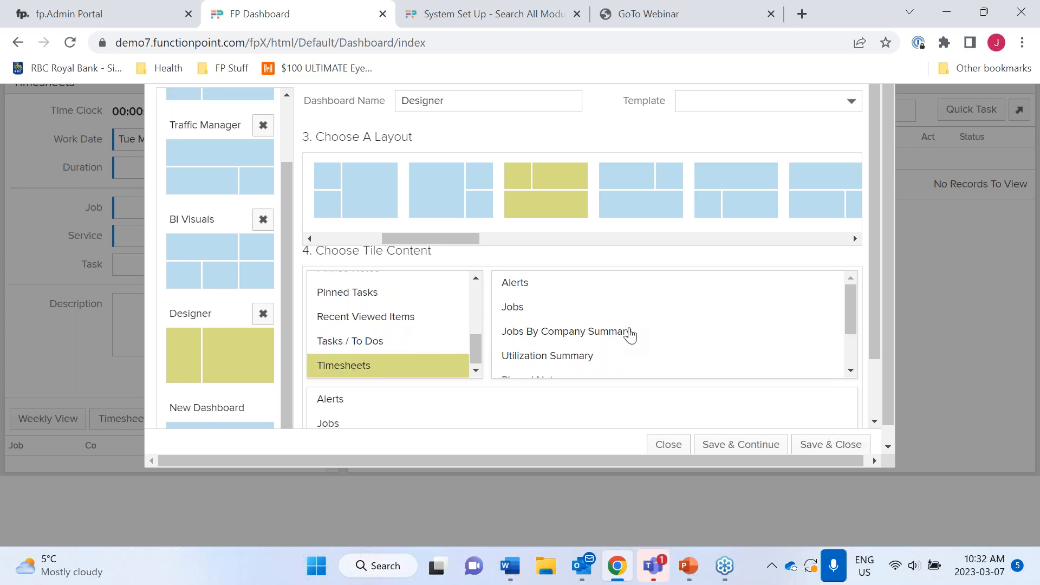
{"action": "scroll", "coordinate": [631, 336], "scroll_direction": "down", "scroll_amount": 2}
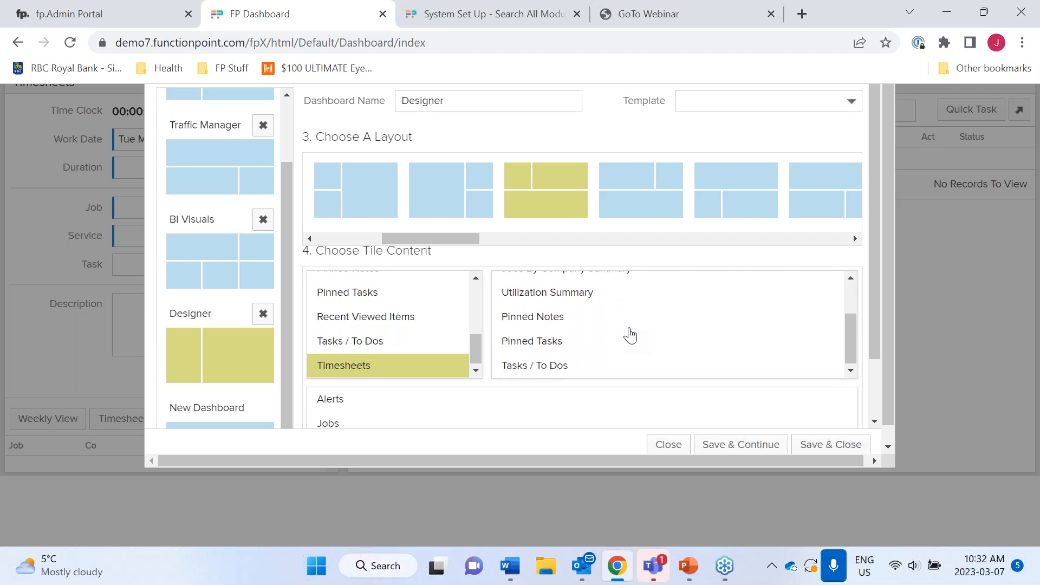
{"action": "left_click", "coordinate": [554, 320]}
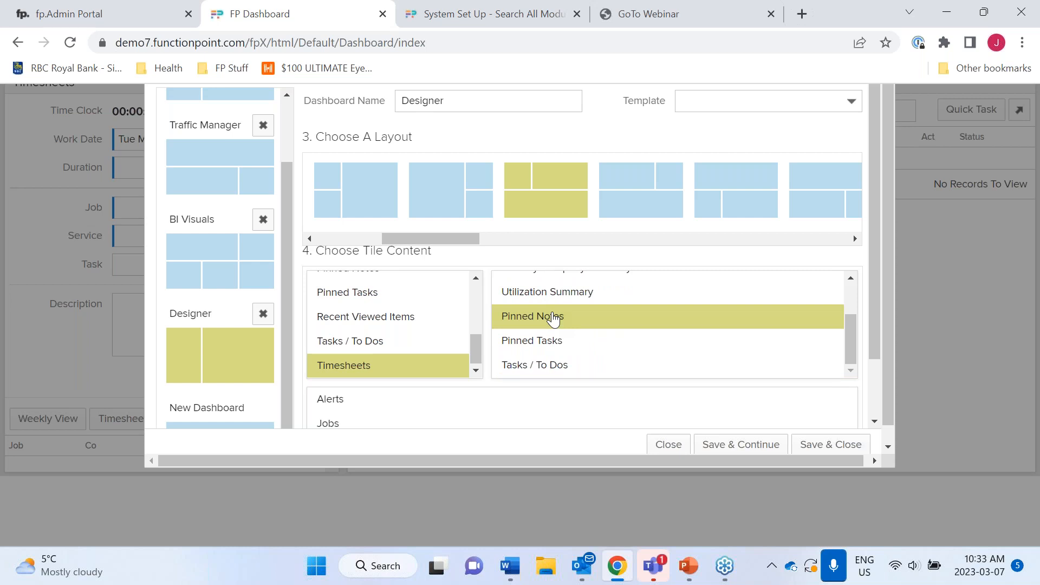
{"action": "scroll", "coordinate": [540, 419], "scroll_direction": "down", "scroll_amount": 1}
{"action": "left_click", "coordinate": [374, 378]}
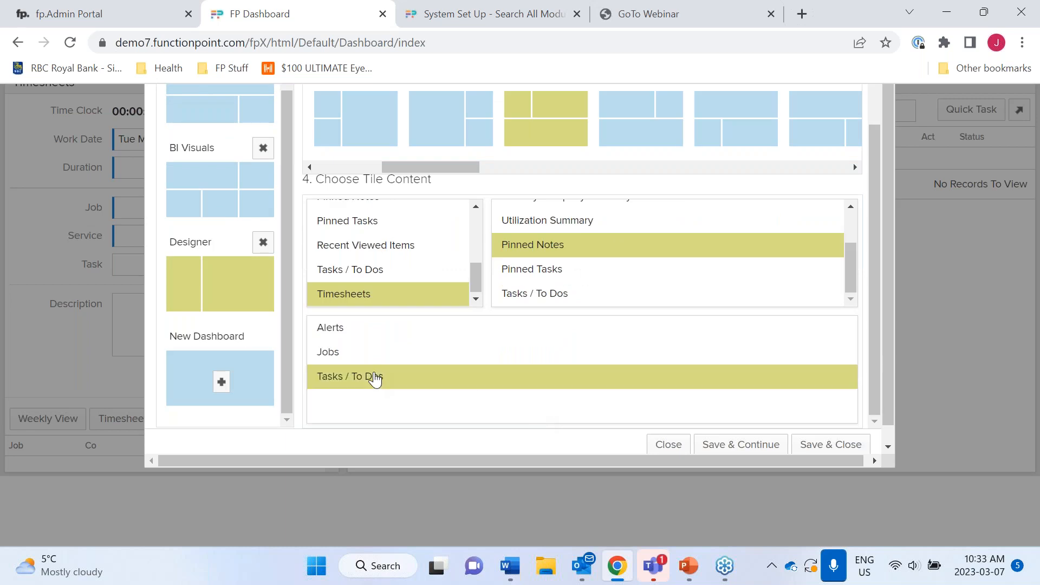
{"action": "left_click", "coordinate": [824, 445]}
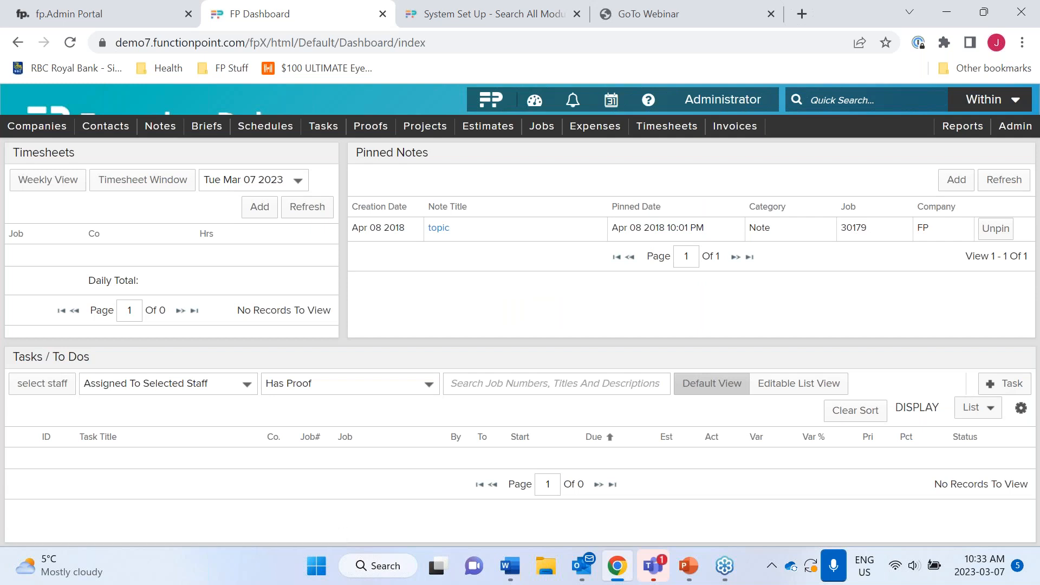
- Filter the Tasks / To Dos panel to Time Line Task, leaving the assignment filter unchanged
{"action": "left_click", "coordinate": [241, 382]}
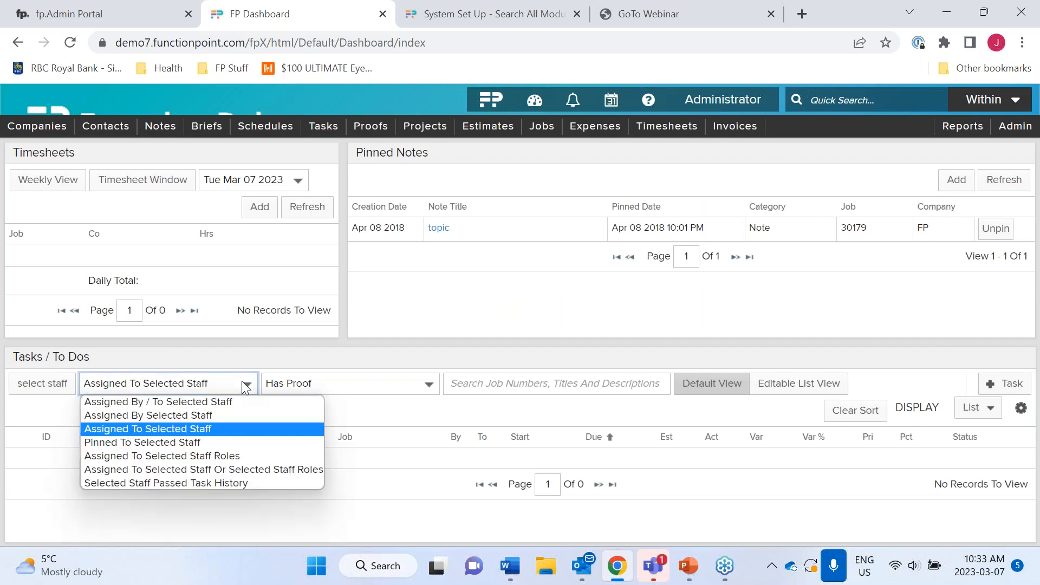
{"action": "left_click", "coordinate": [239, 392]}
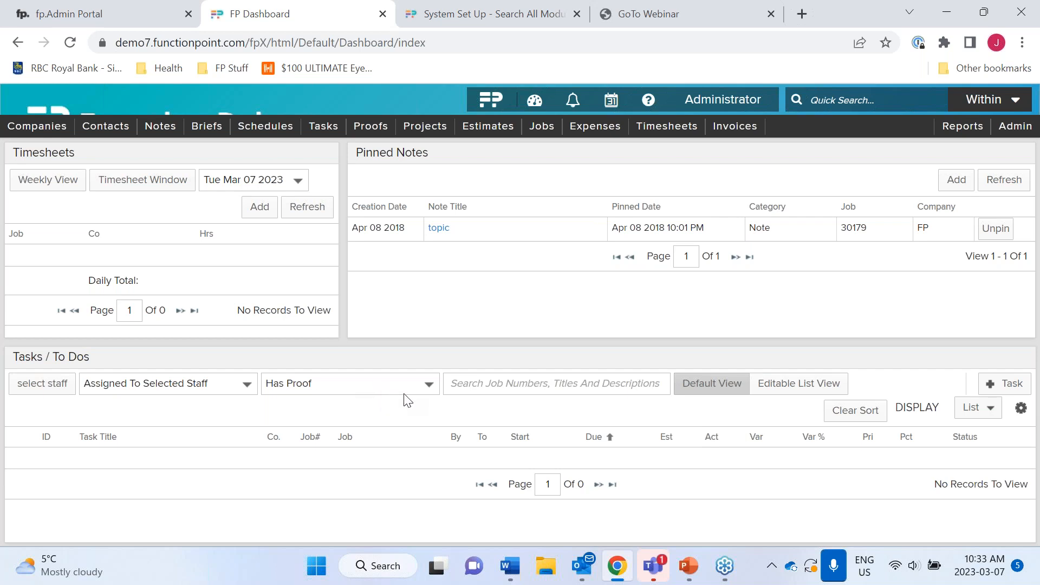
{"action": "left_click", "coordinate": [429, 385]}
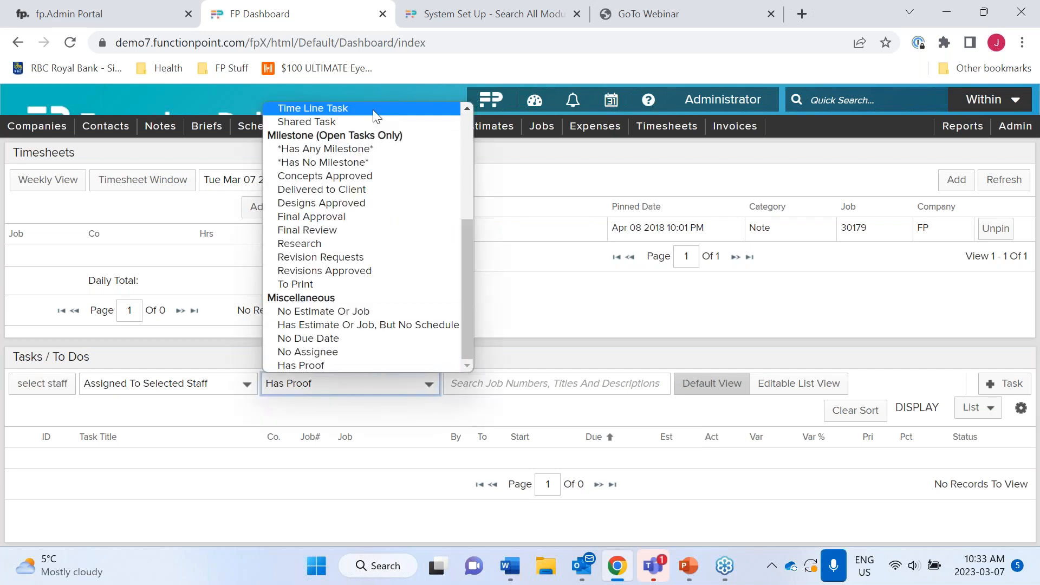
{"action": "left_click", "coordinate": [372, 109]}
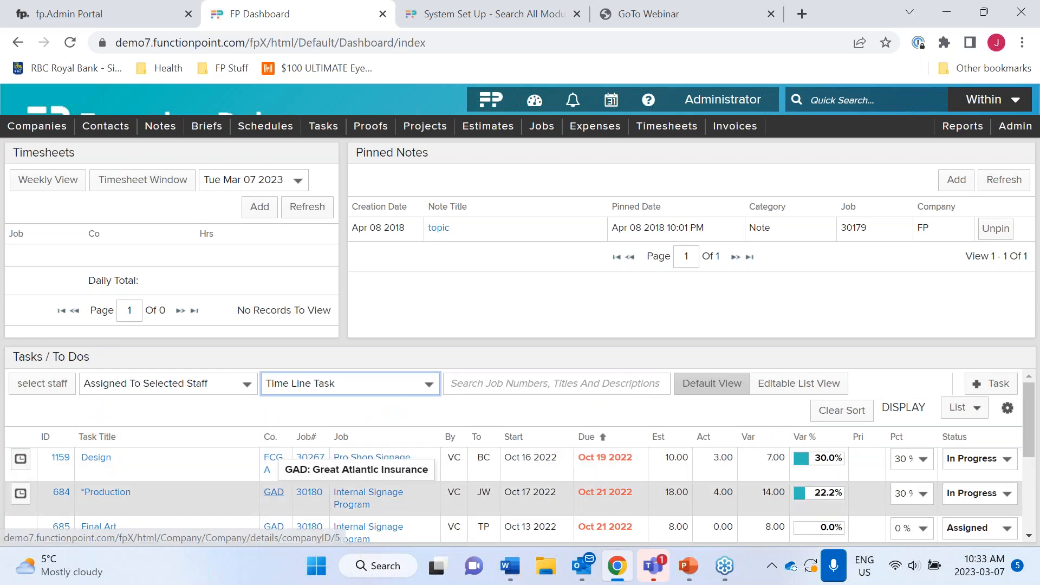
- Change task 685 Final Art's status from Assigned to In Progress
{"action": "mouse_move", "coordinate": [58, 462]}
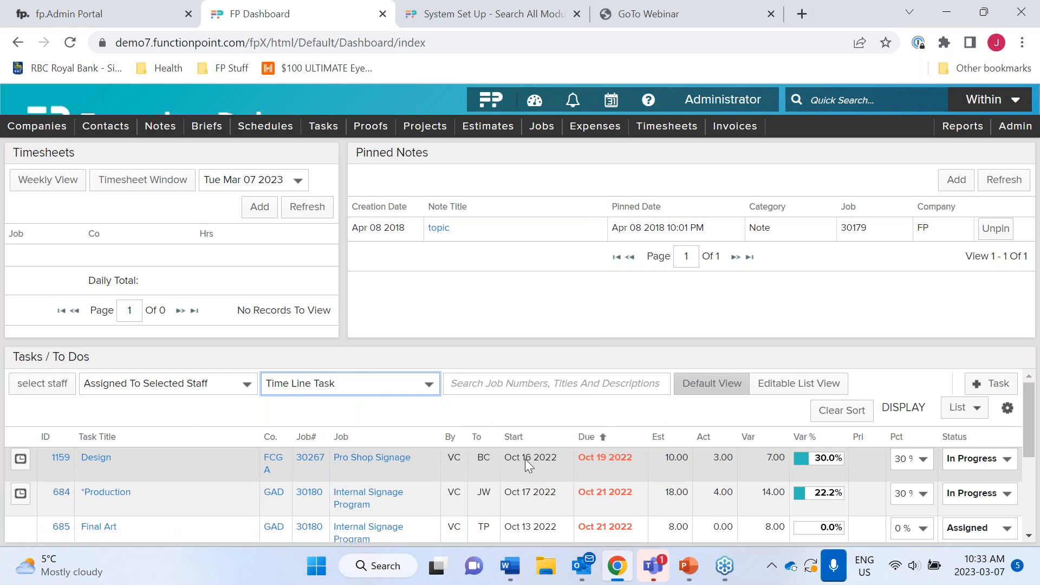
{"action": "mouse_move", "coordinate": [684, 461]}
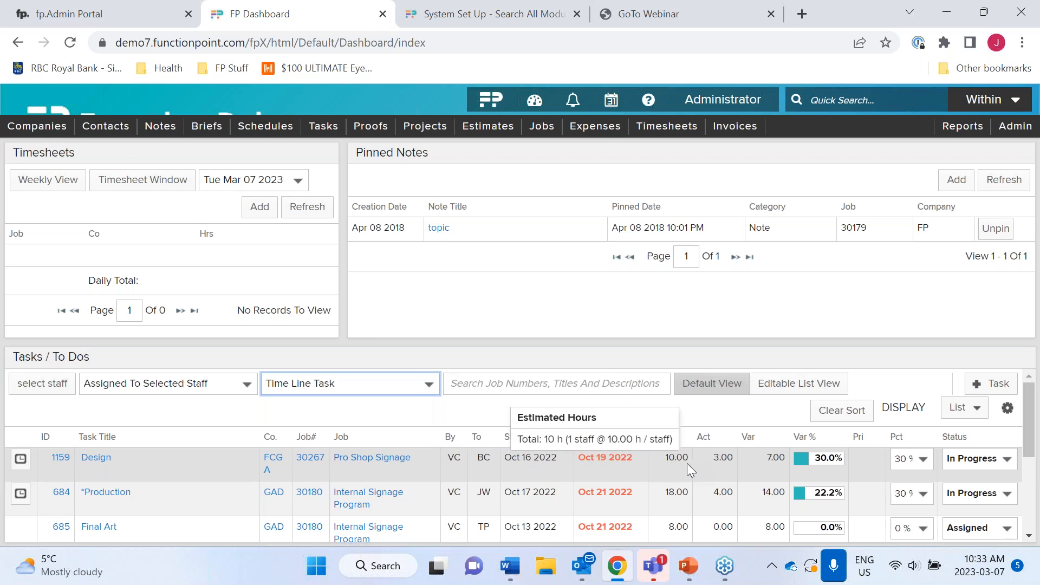
{"action": "mouse_move", "coordinate": [727, 460]}
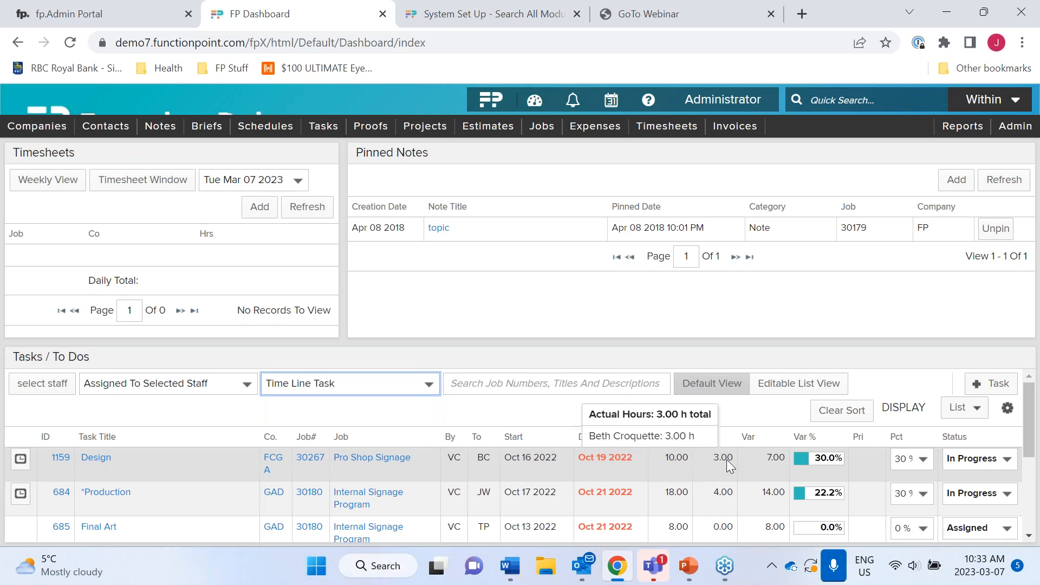
{"action": "mouse_move", "coordinate": [827, 460]}
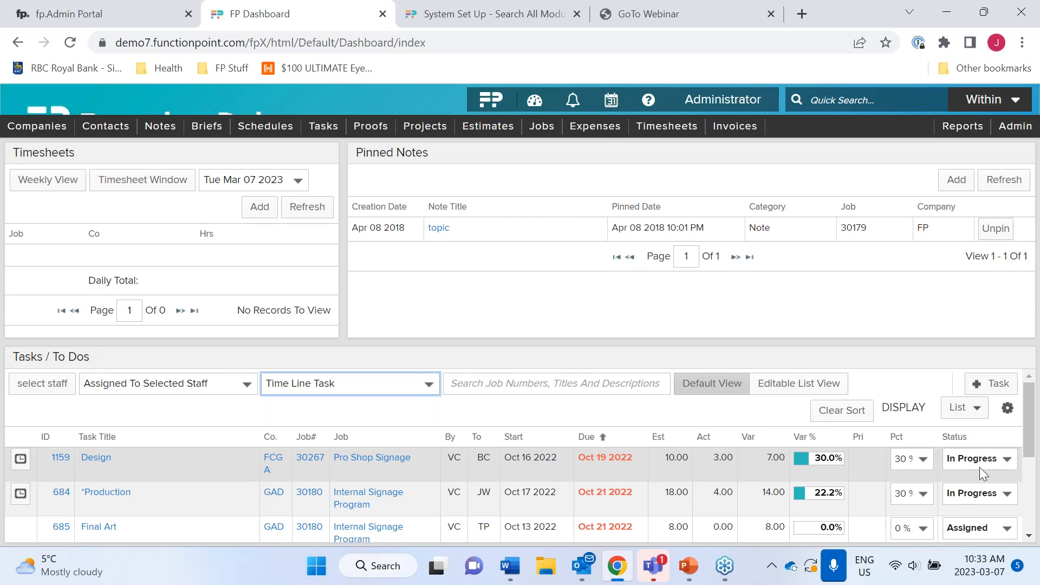
{"action": "scroll", "coordinate": [980, 471], "scroll_direction": "down", "scroll_amount": 1}
{"action": "left_click", "coordinate": [977, 483]}
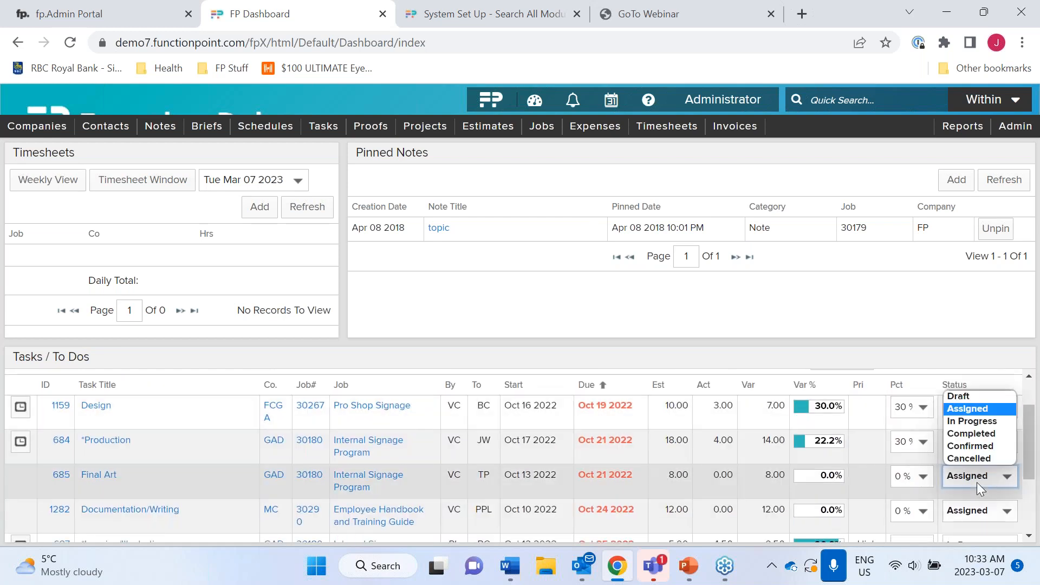
{"action": "left_click", "coordinate": [964, 420]}
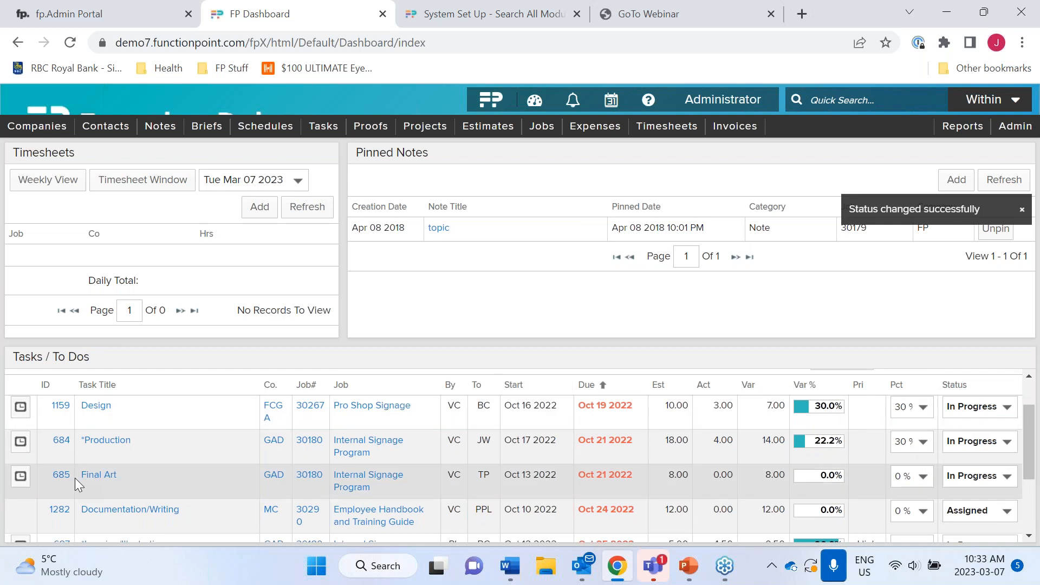
{"action": "left_click", "coordinate": [20, 476]}
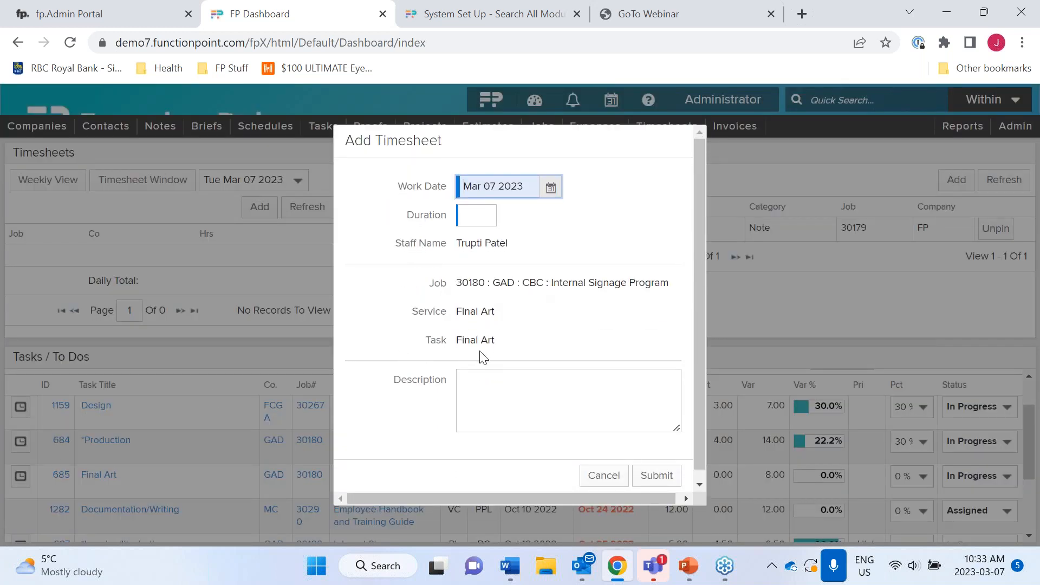
- Log 1 hour on Final Art dated Mar 06 2023 with the description 'I did this'
{"action": "left_click", "coordinate": [551, 187]}
{"action": "left_click", "coordinate": [499, 290]}
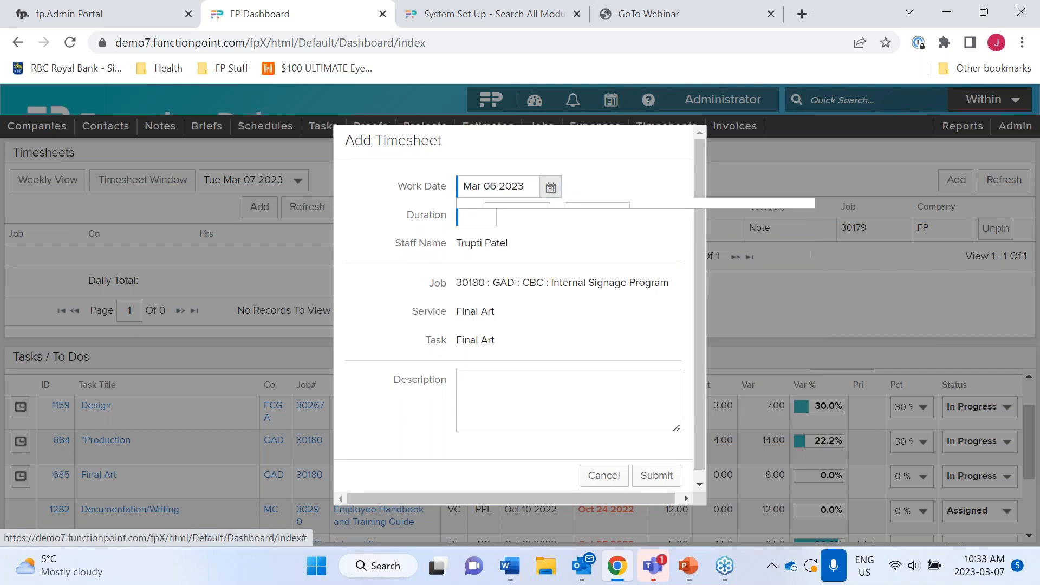
{"action": "left_click", "coordinate": [480, 216]}
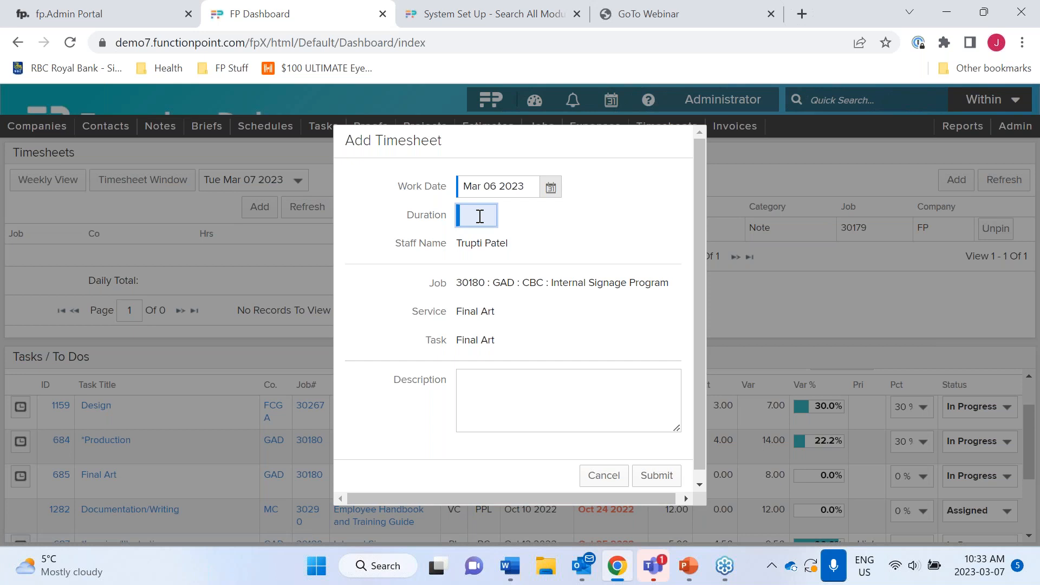
{"action": "left_click", "coordinate": [554, 394]}
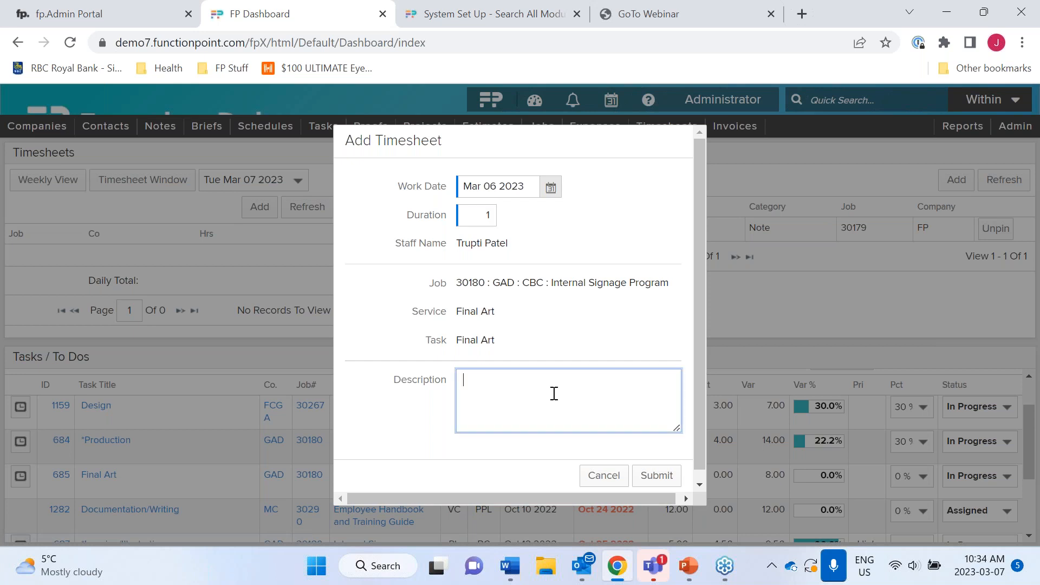
{"action": "type", "text": "I did this"}
{"action": "left_click", "coordinate": [657, 475]}
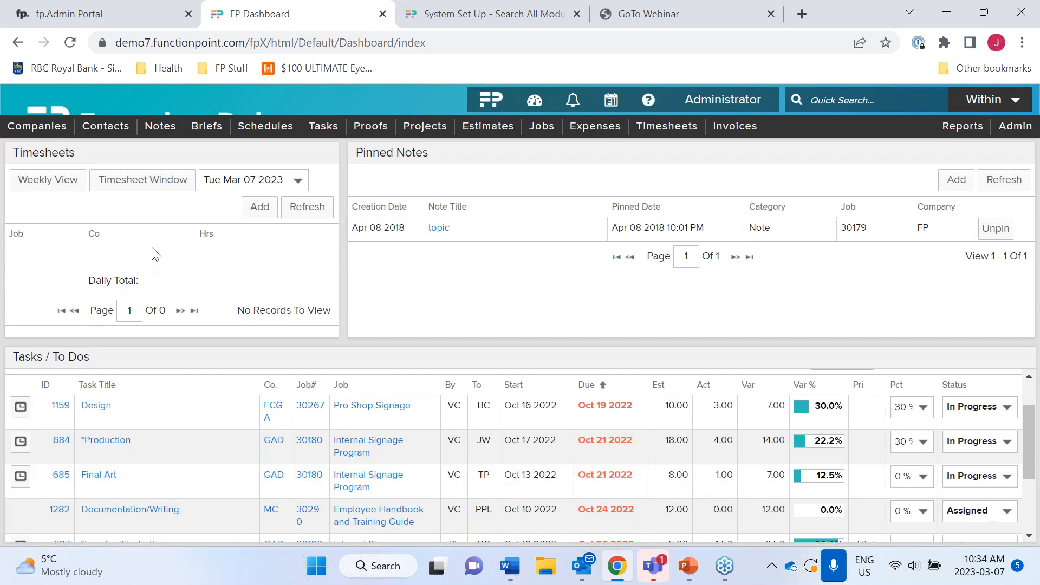
{"action": "left_click", "coordinate": [150, 186]}
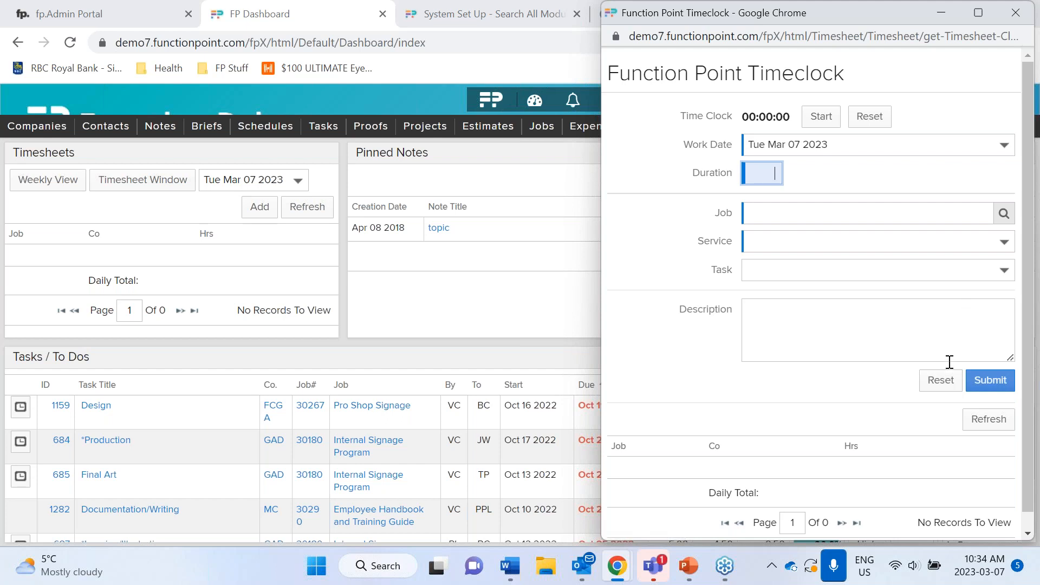
- Close the Timeclock window, switch to the Classic dashboard and start its time clock
{"action": "left_click", "coordinate": [1016, 12]}
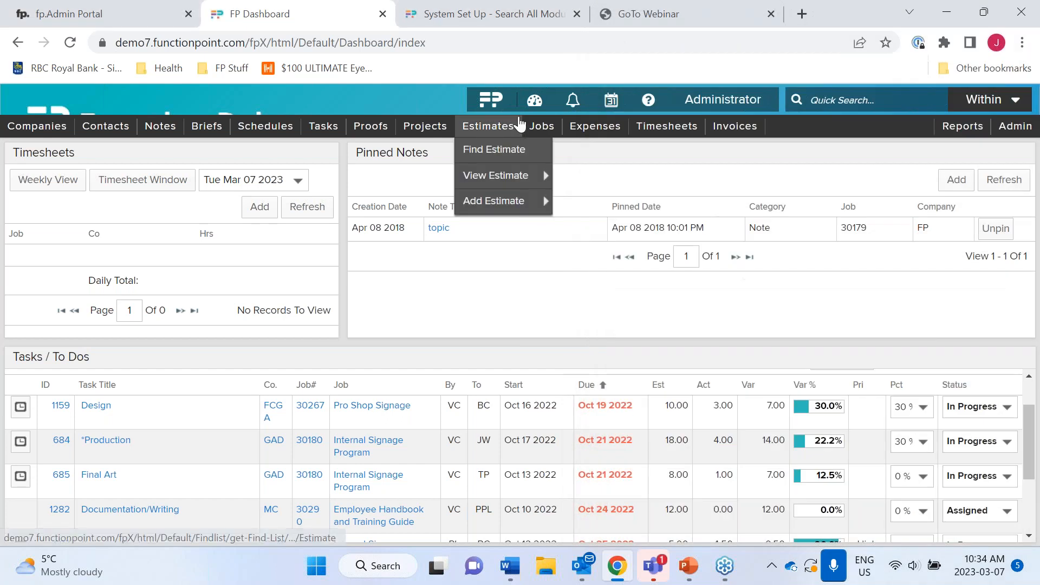
{"action": "mouse_move", "coordinate": [535, 102]}
{"action": "left_click", "coordinate": [544, 125]}
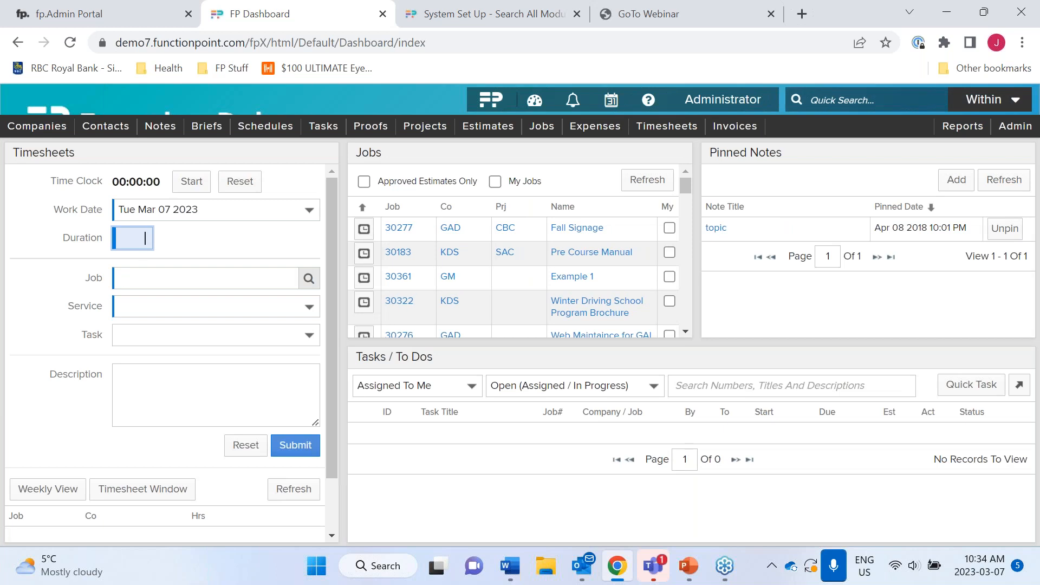
{"action": "left_click", "coordinate": [188, 184]}
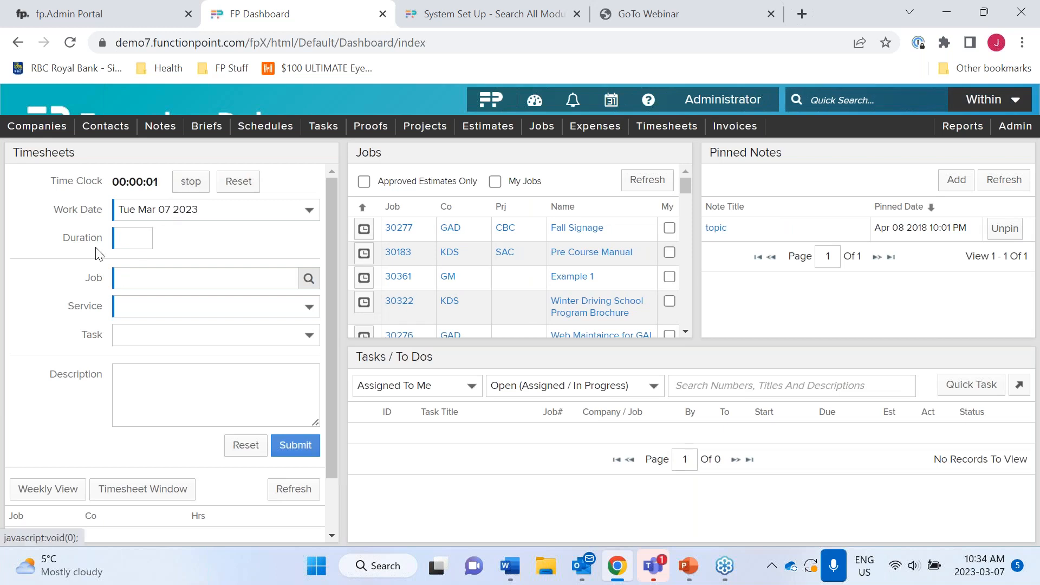
- Reopen the Timeclock window, reset its timer, and close it again
{"action": "mouse_move", "coordinate": [439, 181]}
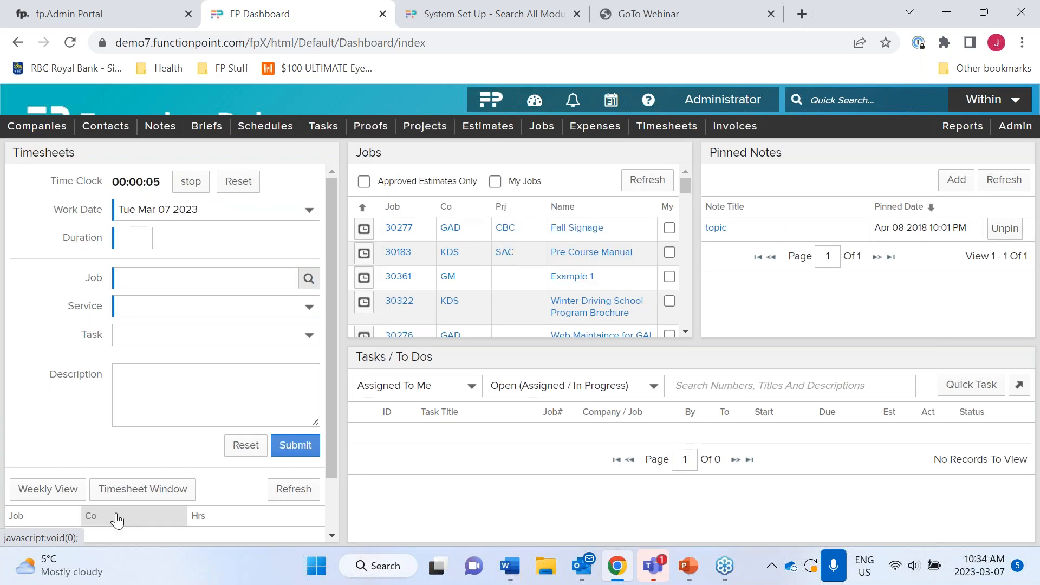
{"action": "left_click", "coordinate": [140, 493]}
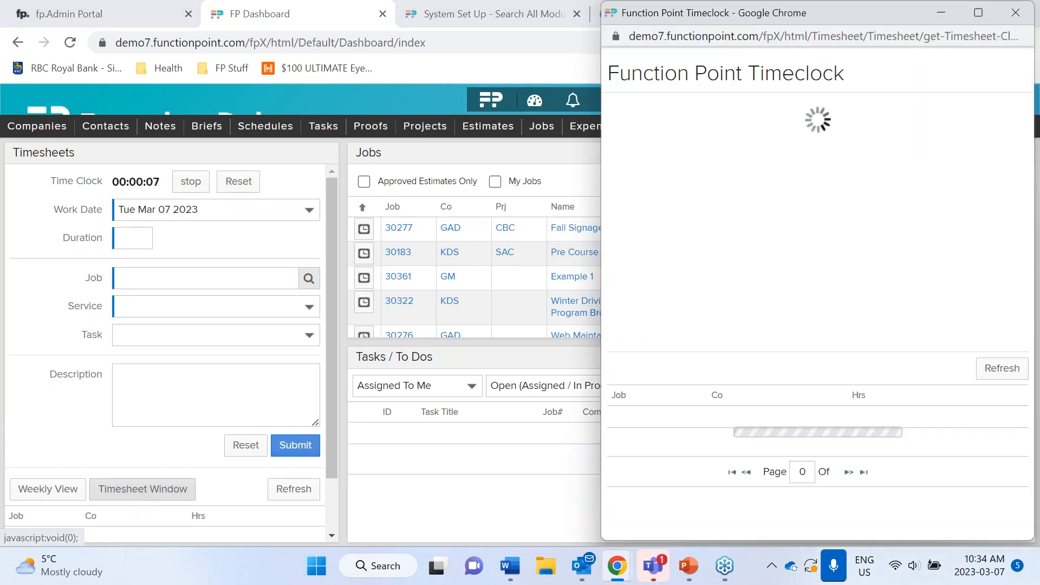
{"action": "left_click", "coordinate": [854, 122]}
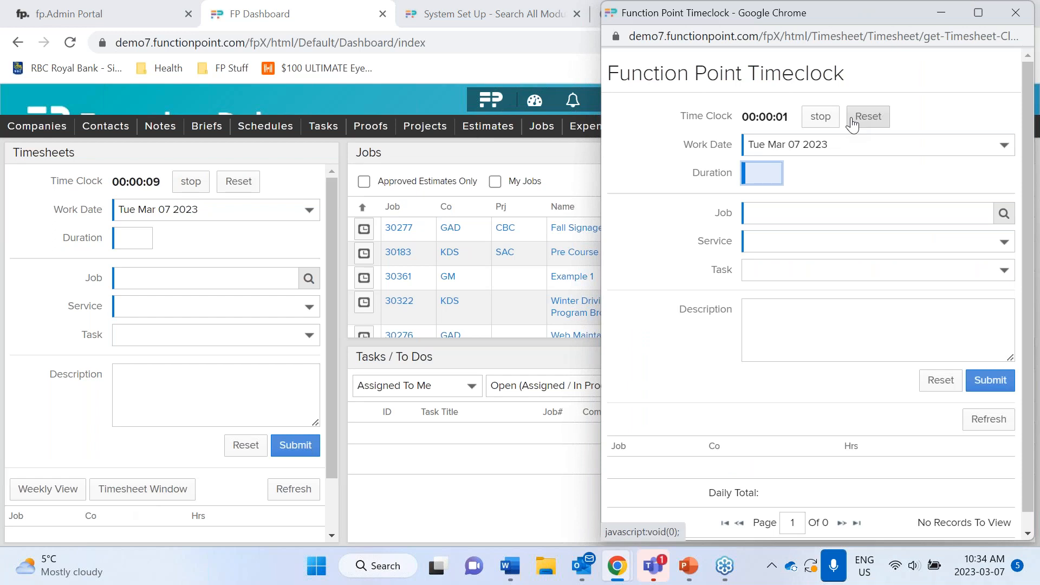
{"action": "left_click", "coordinate": [1016, 12]}
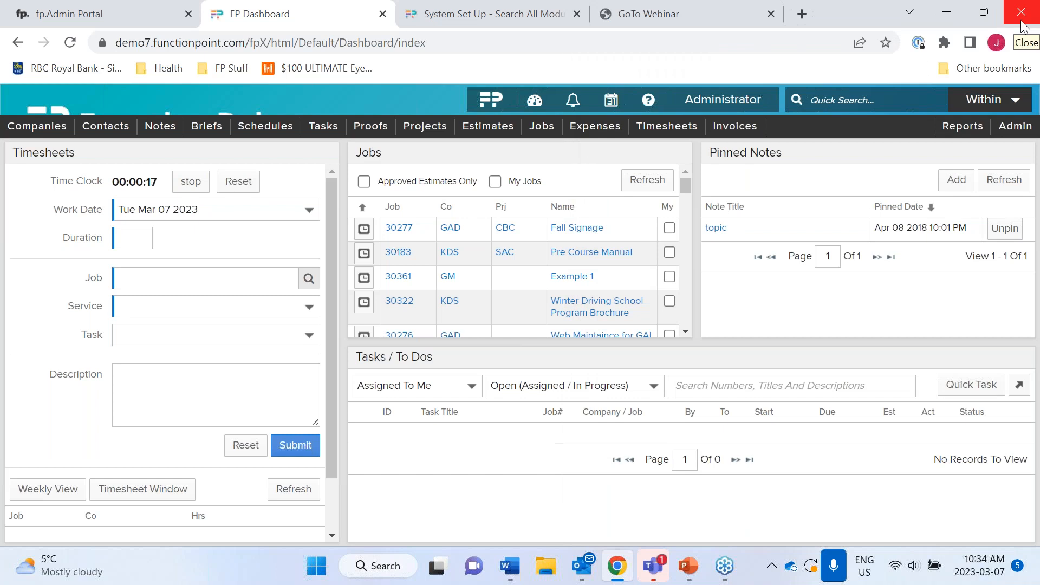
{"action": "left_click", "coordinate": [550, 102]}
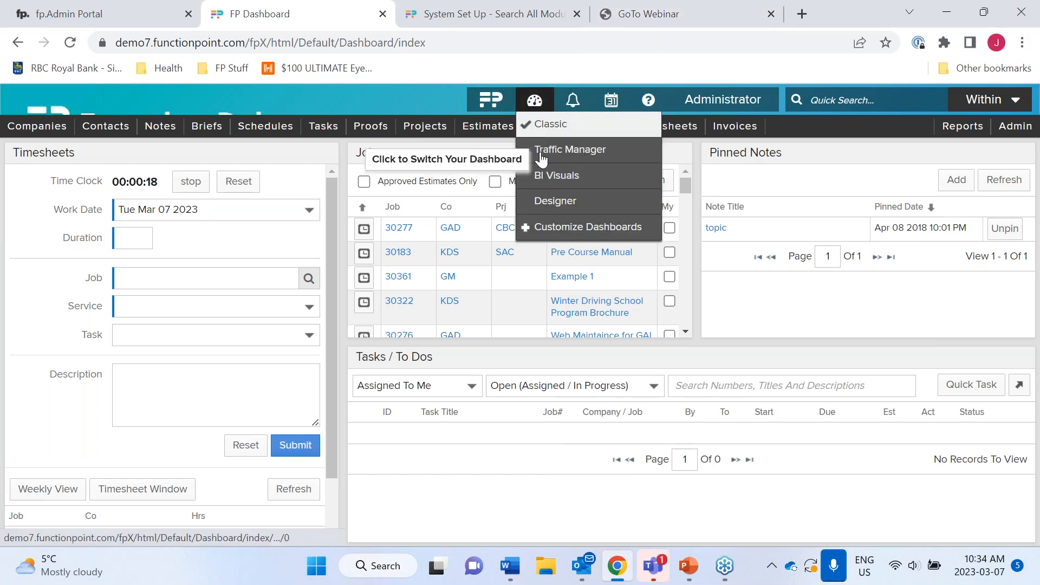
- Create a new dashboard from the BI Visuals template and switch the home page to it
{"action": "left_click", "coordinate": [542, 227]}
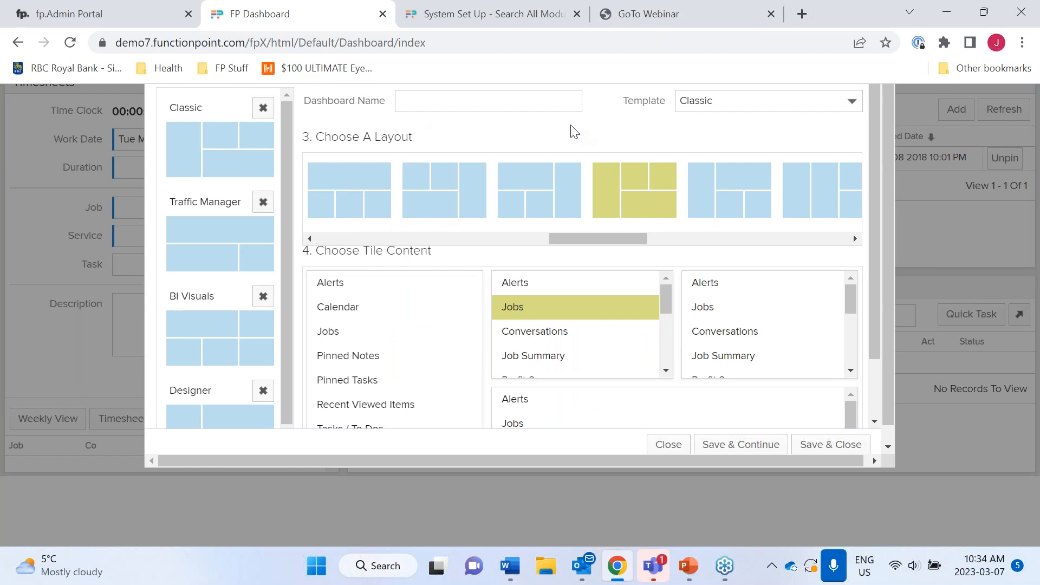
{"action": "left_click", "coordinate": [713, 98]}
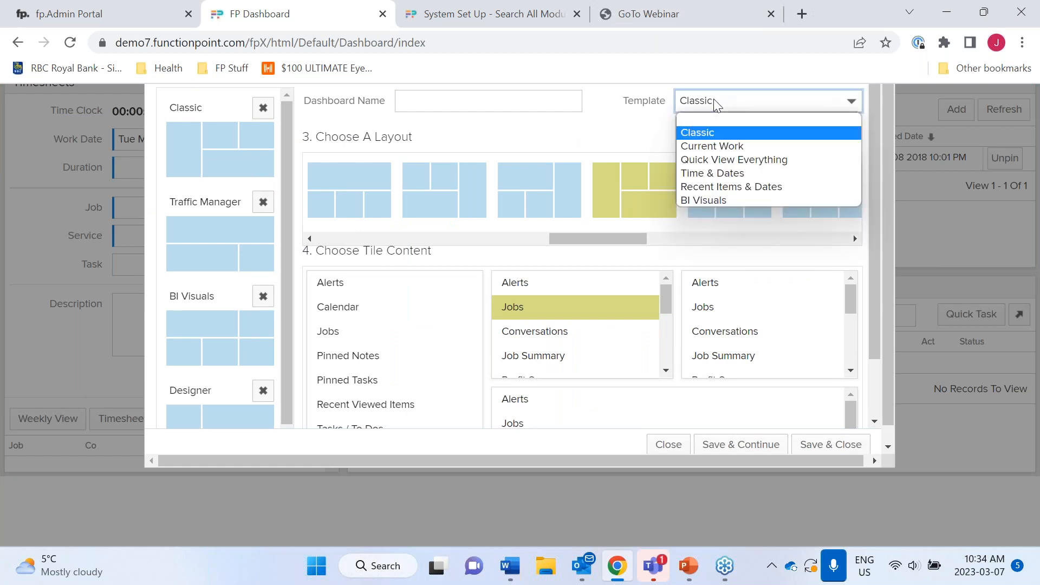
{"action": "left_click", "coordinate": [724, 201]}
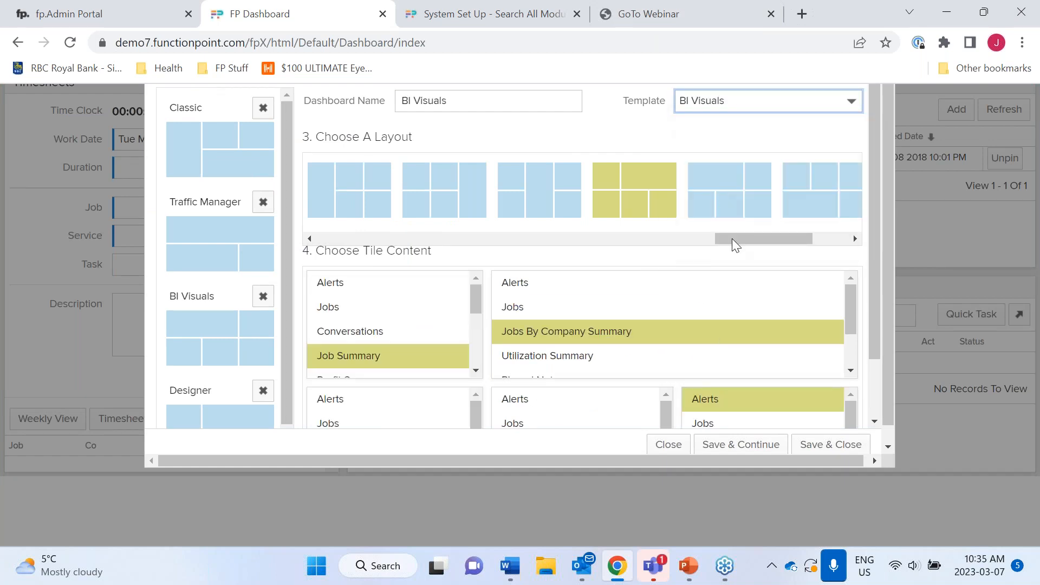
{"action": "left_click", "coordinate": [831, 444]}
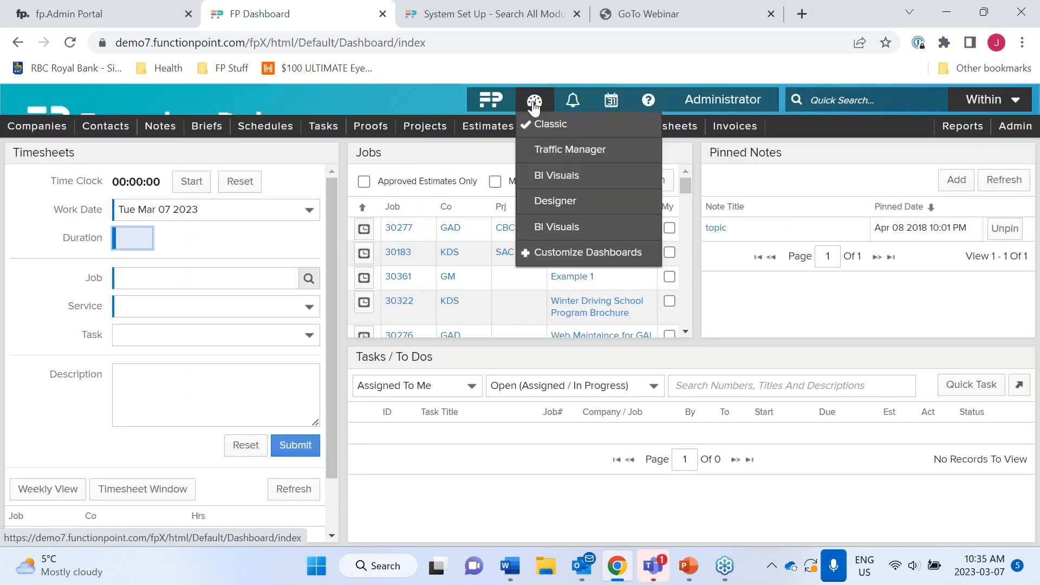
{"action": "left_click", "coordinate": [556, 175]}
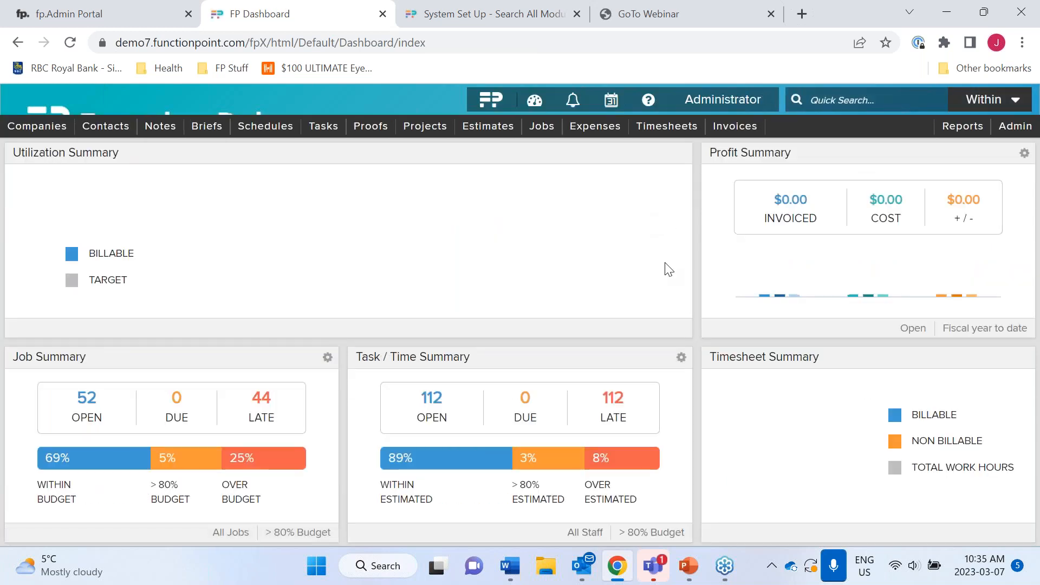
- Limit the Task / Time Summary to Assigned To Me, then briefly view the Resource Centre help
{"action": "left_click", "coordinate": [681, 357]}
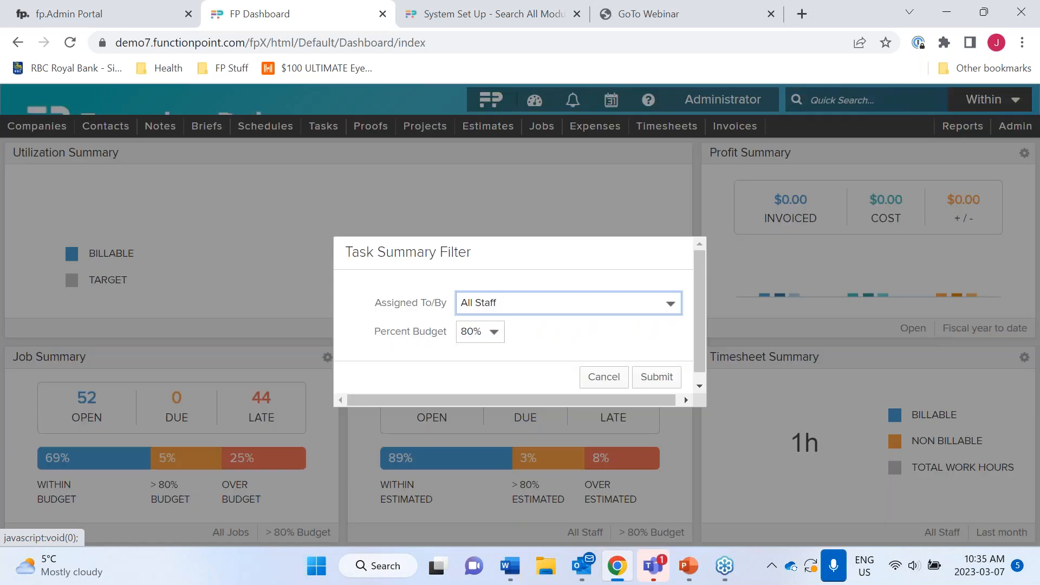
{"action": "left_click", "coordinate": [671, 302]}
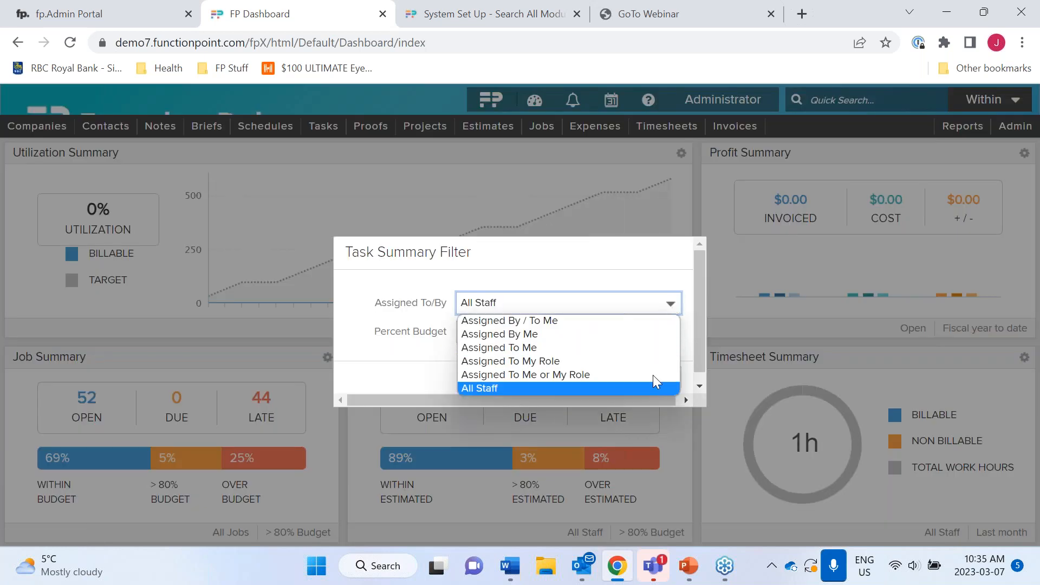
{"action": "left_click", "coordinate": [652, 348]}
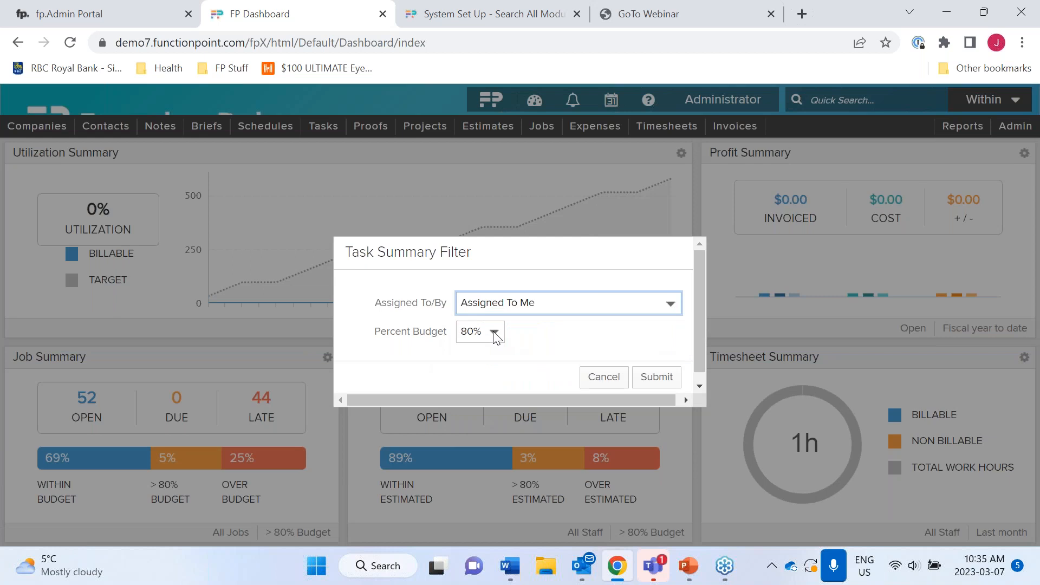
{"action": "left_click", "coordinate": [605, 377]}
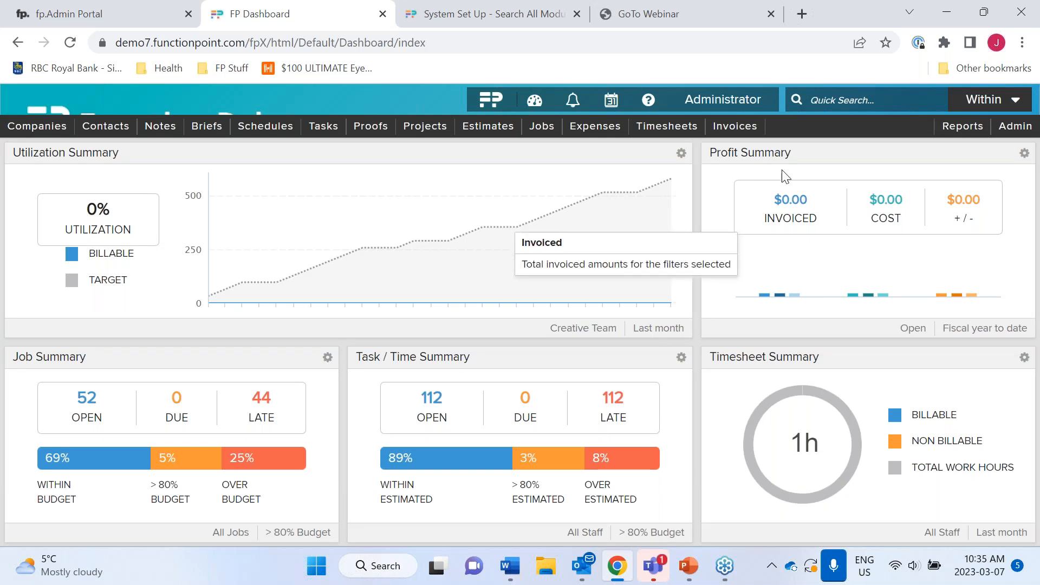
{"action": "left_click", "coordinate": [652, 100]}
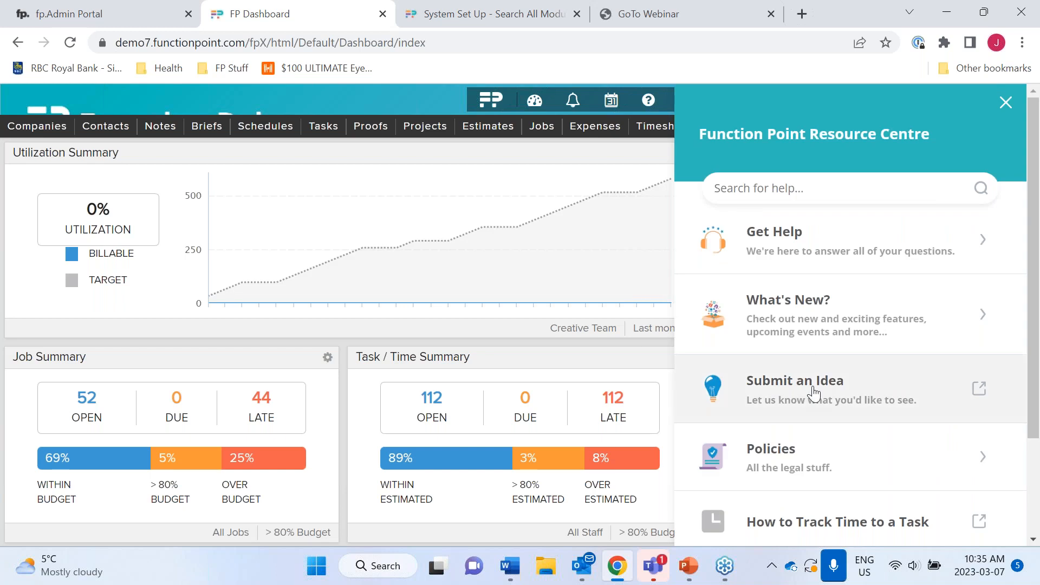
{"action": "left_click", "coordinate": [1006, 102]}
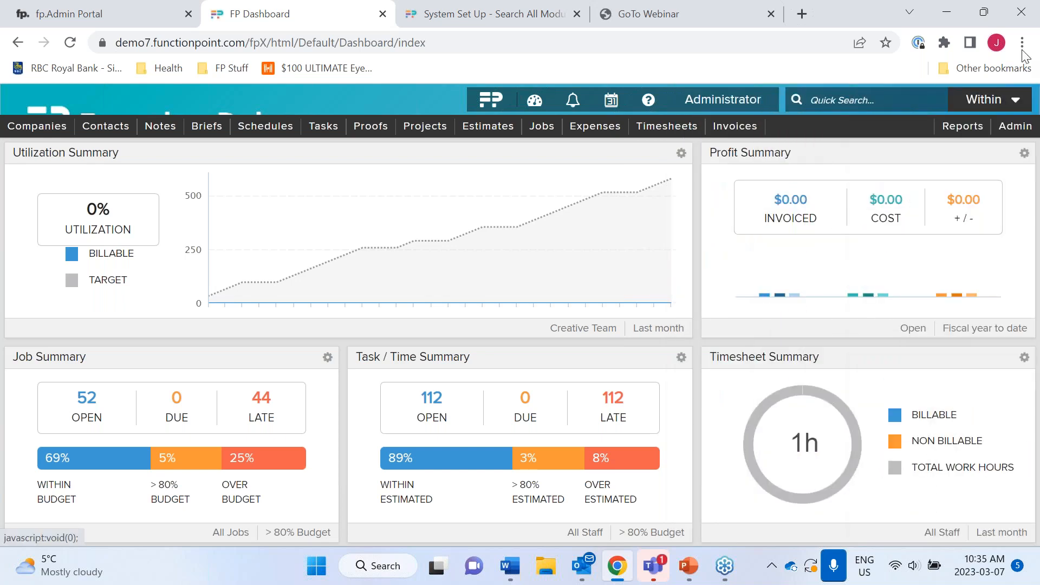